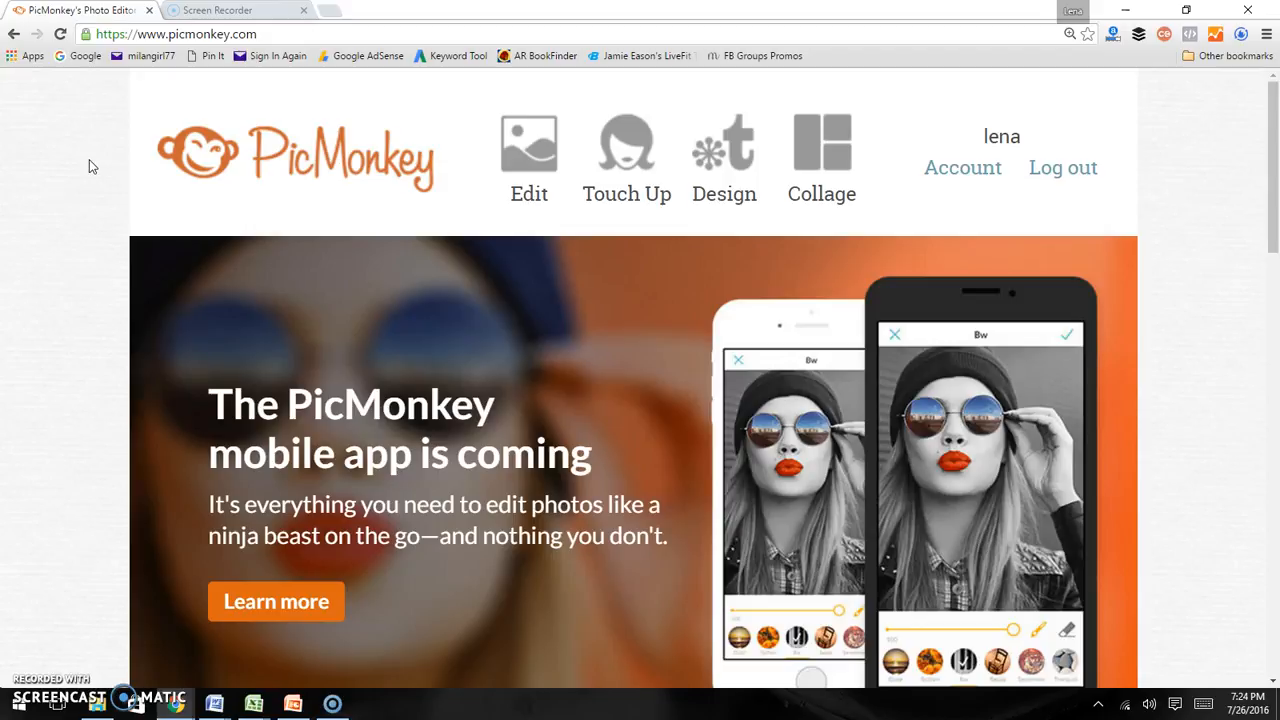
click(497, 167)
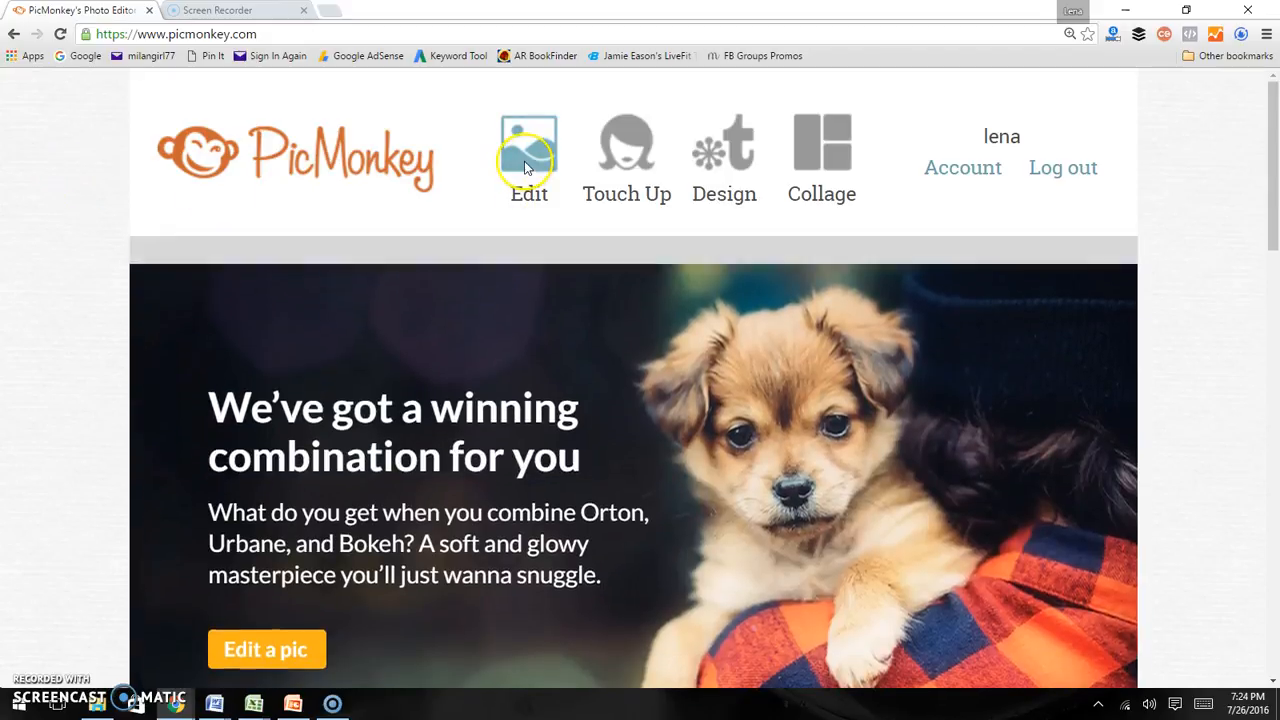
click(527, 167)
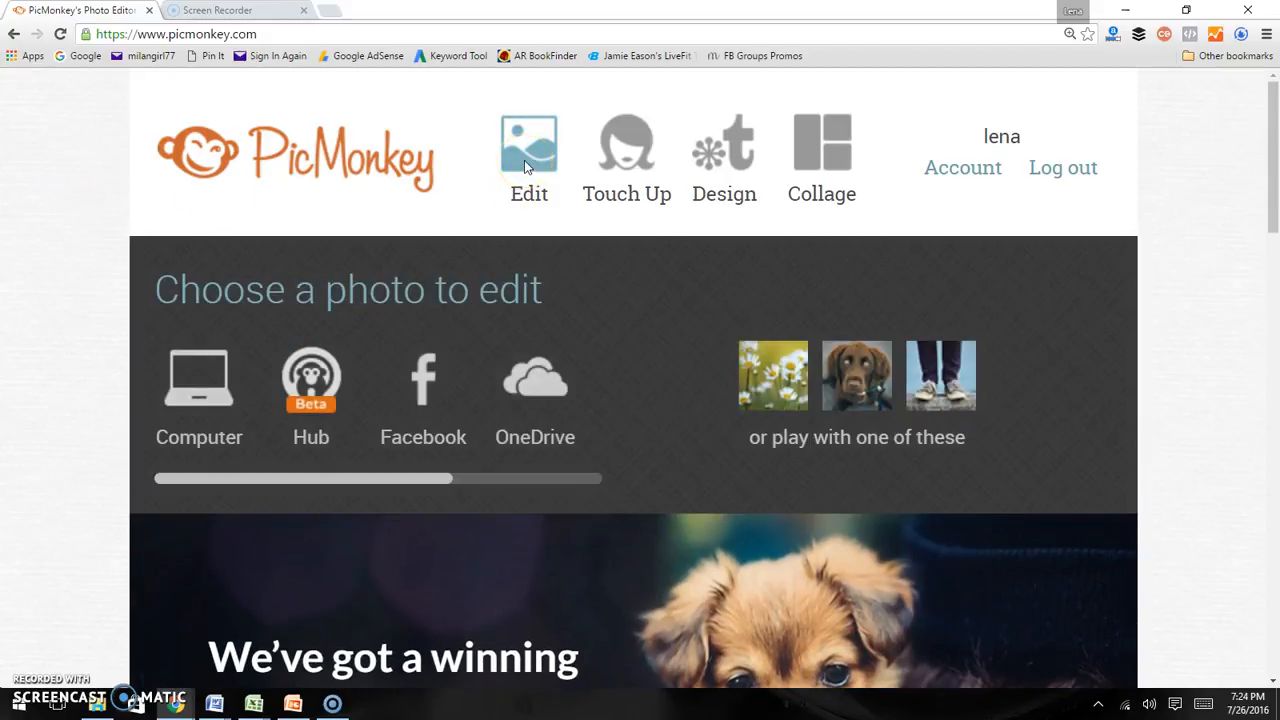
click(528, 158)
click(57, 188)
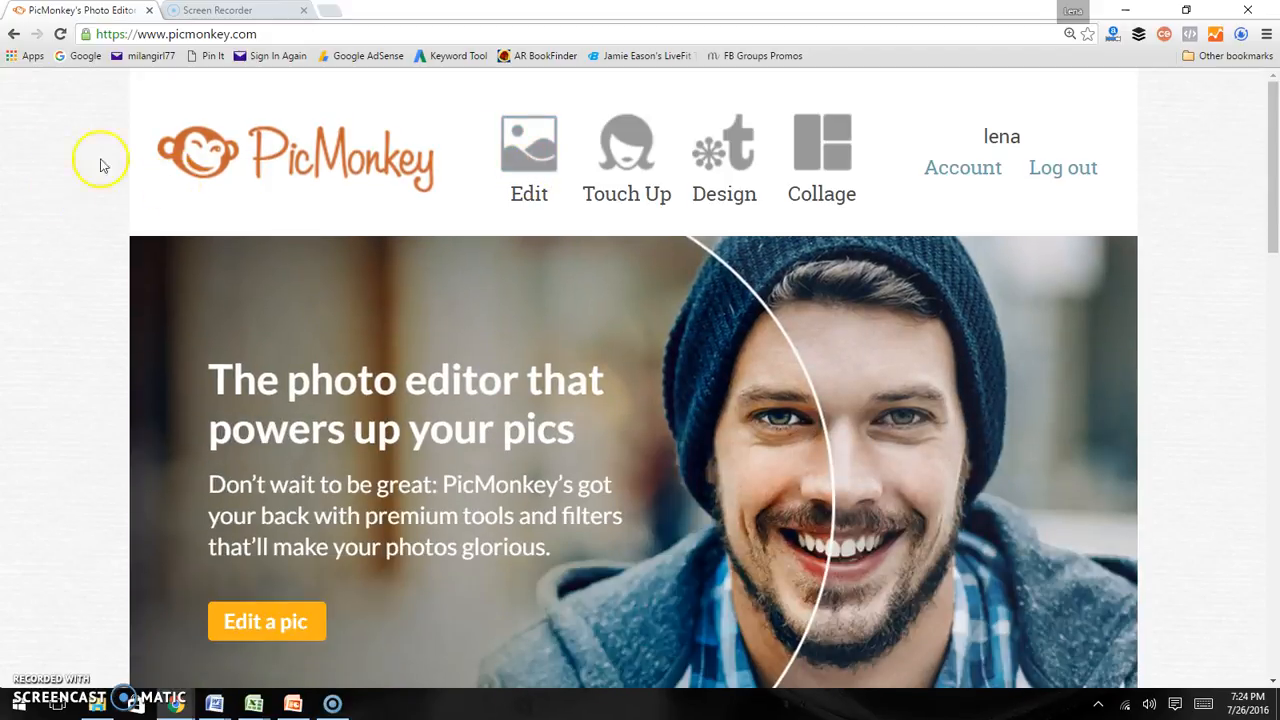
click(48, 164)
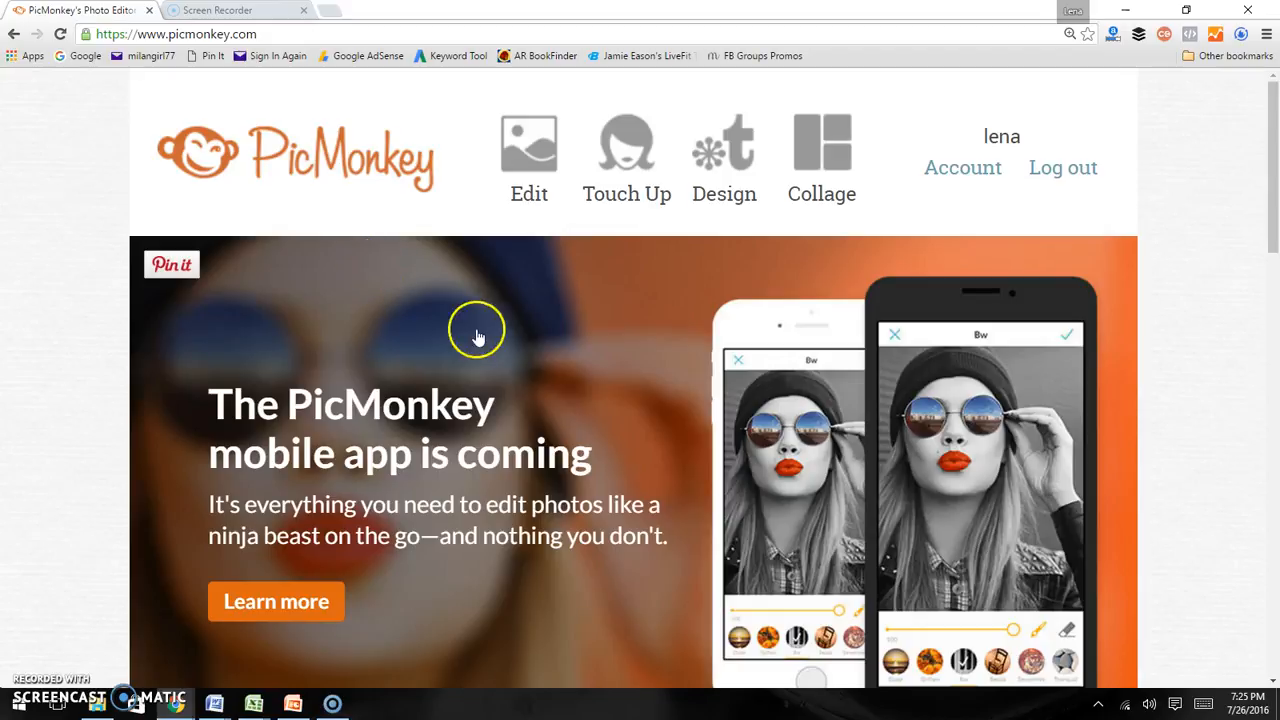
Open the 'books study college student' image from the 111 Photos folder for editing, finding it by searching for college
click(546, 146)
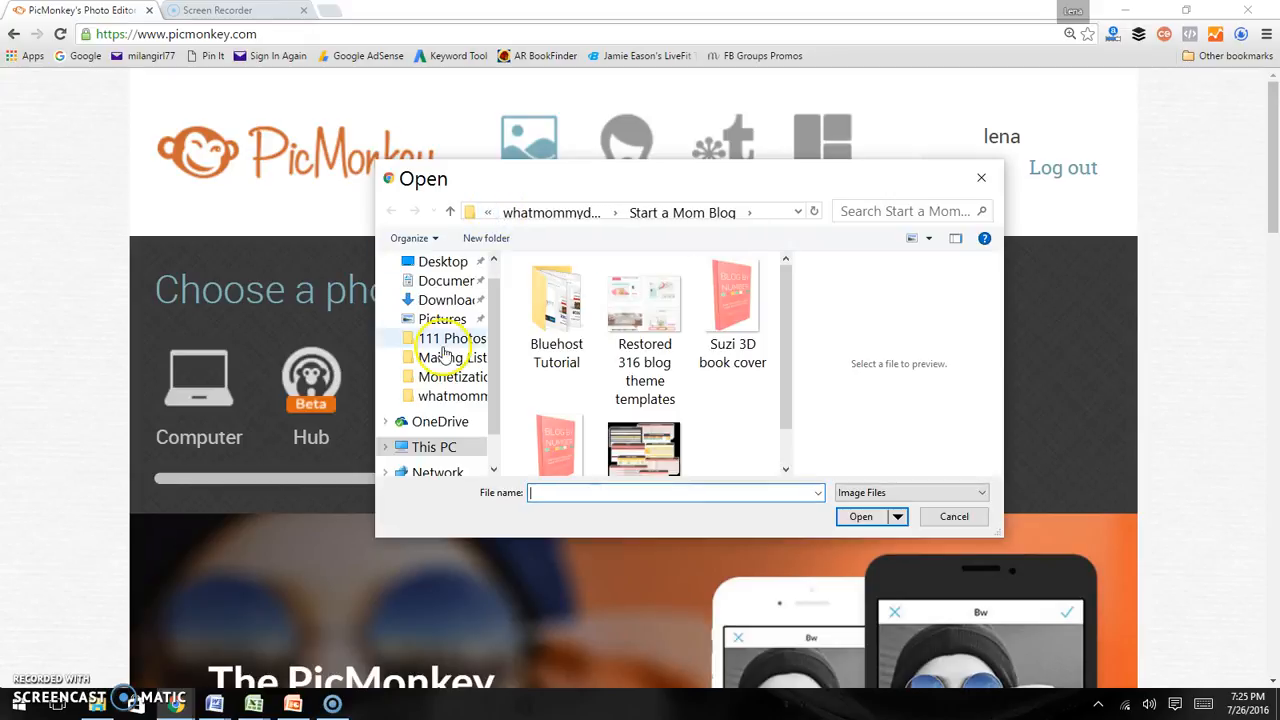
click(443, 341)
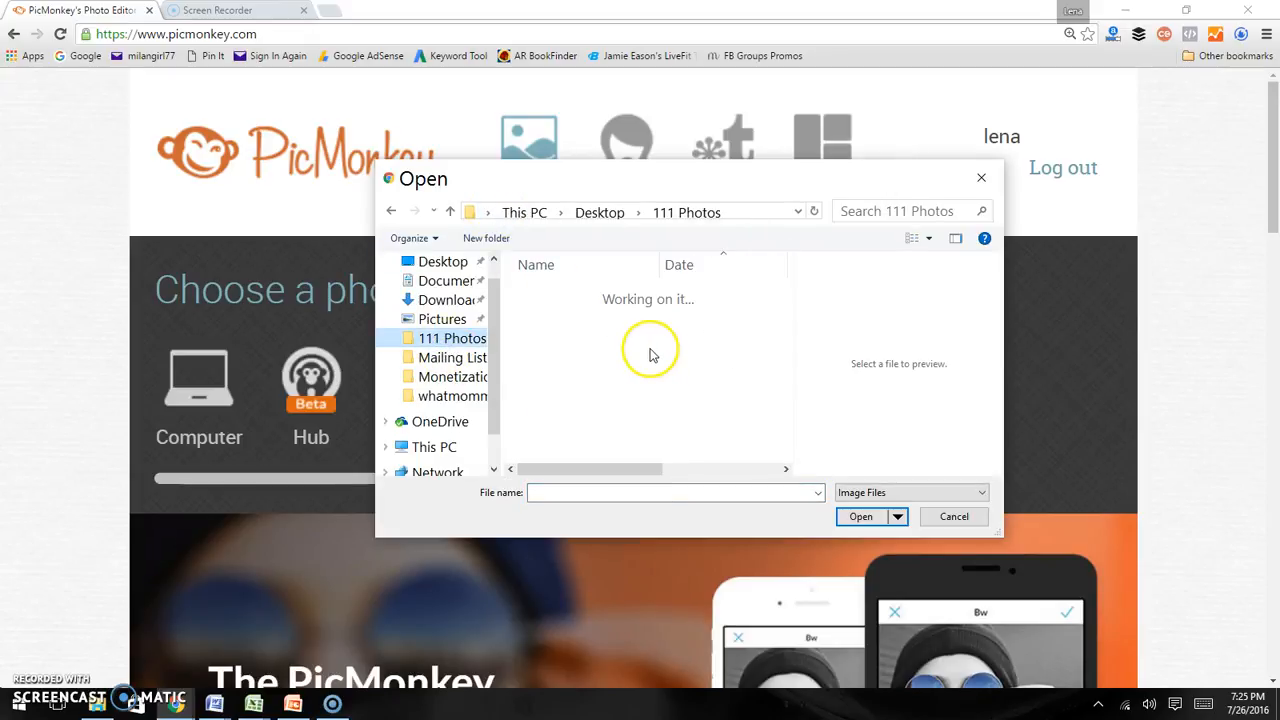
click(896, 209)
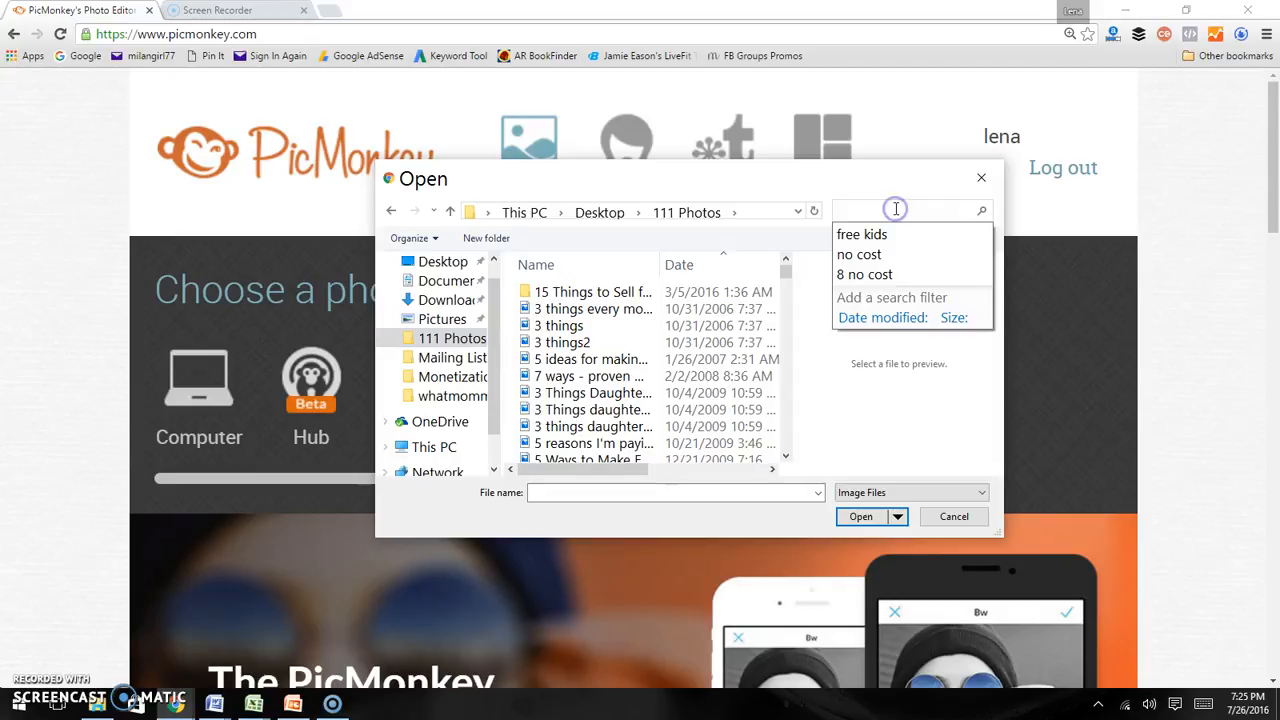
text(college)
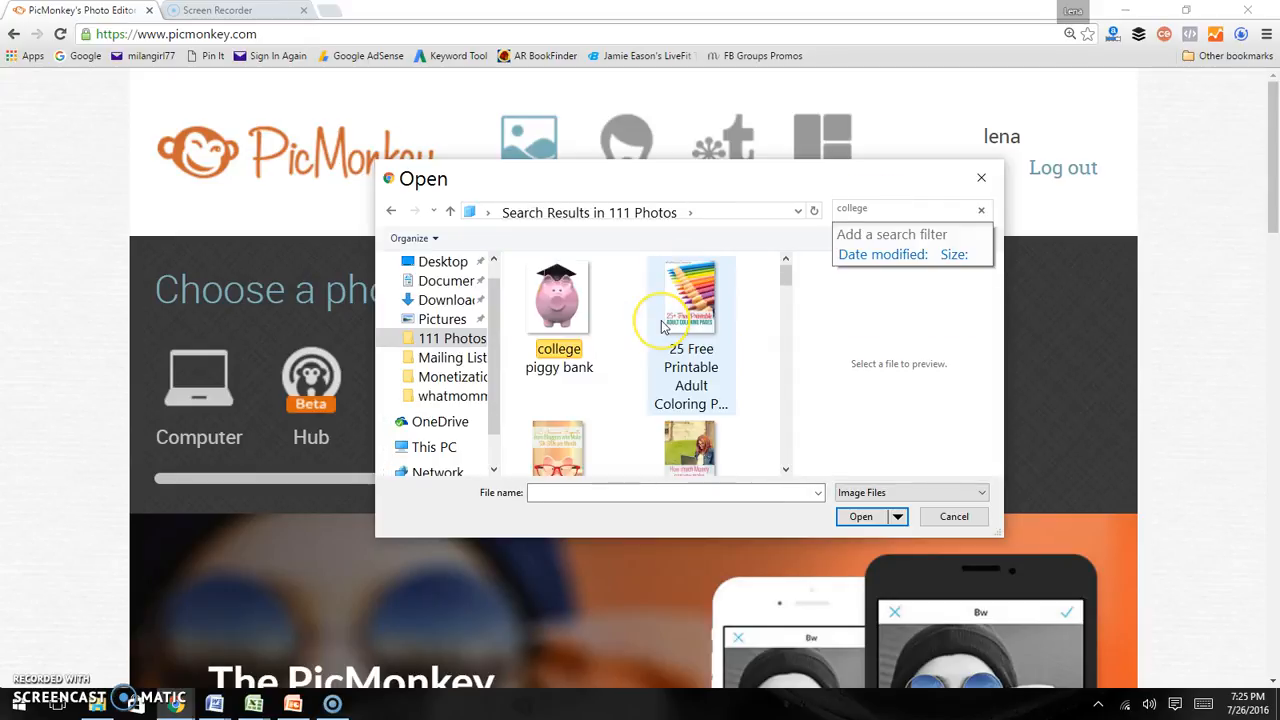
click(661, 322)
scroll(661, 322, down, 4)
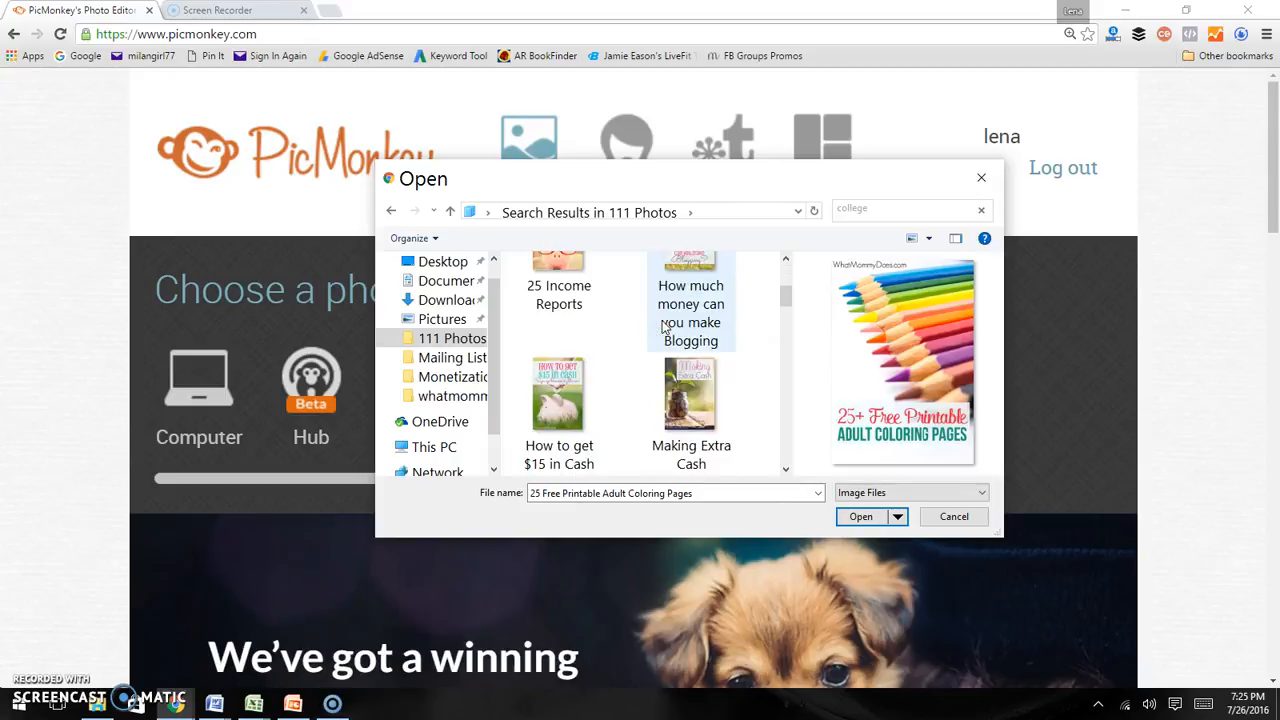
scroll(661, 326, down, 3)
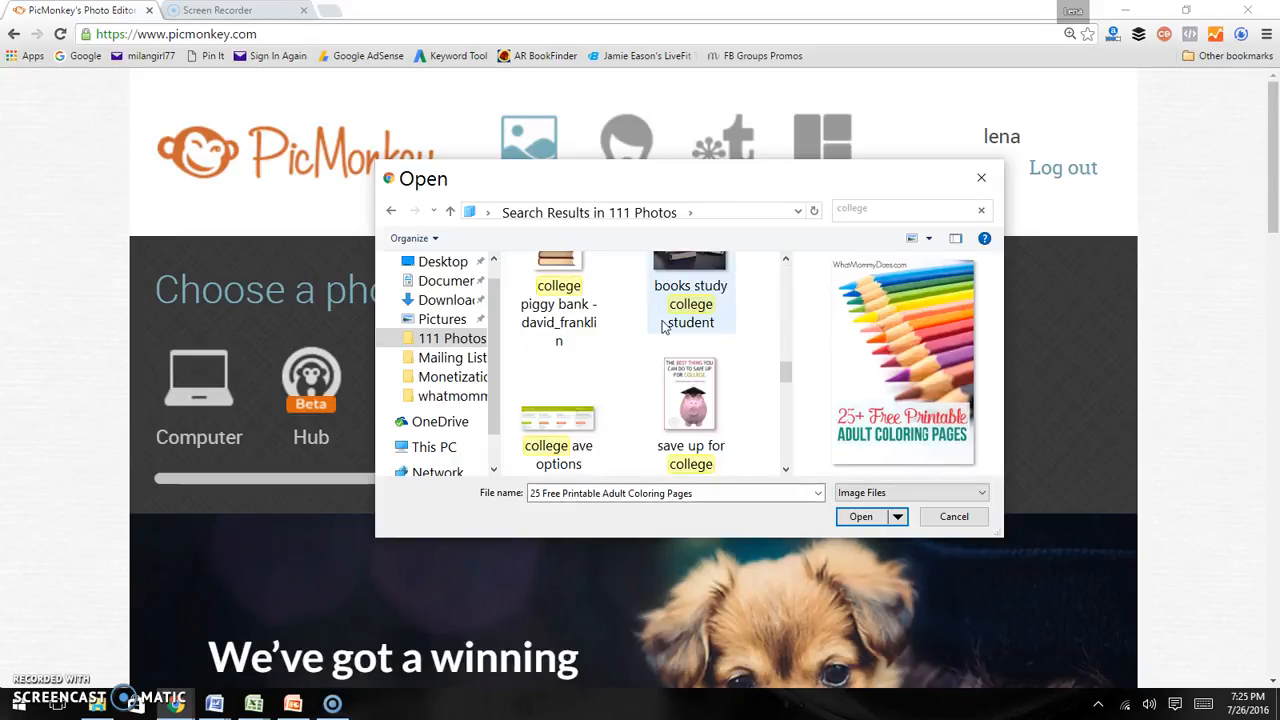
scroll(661, 326, up, 1)
click(666, 330)
click(857, 522)
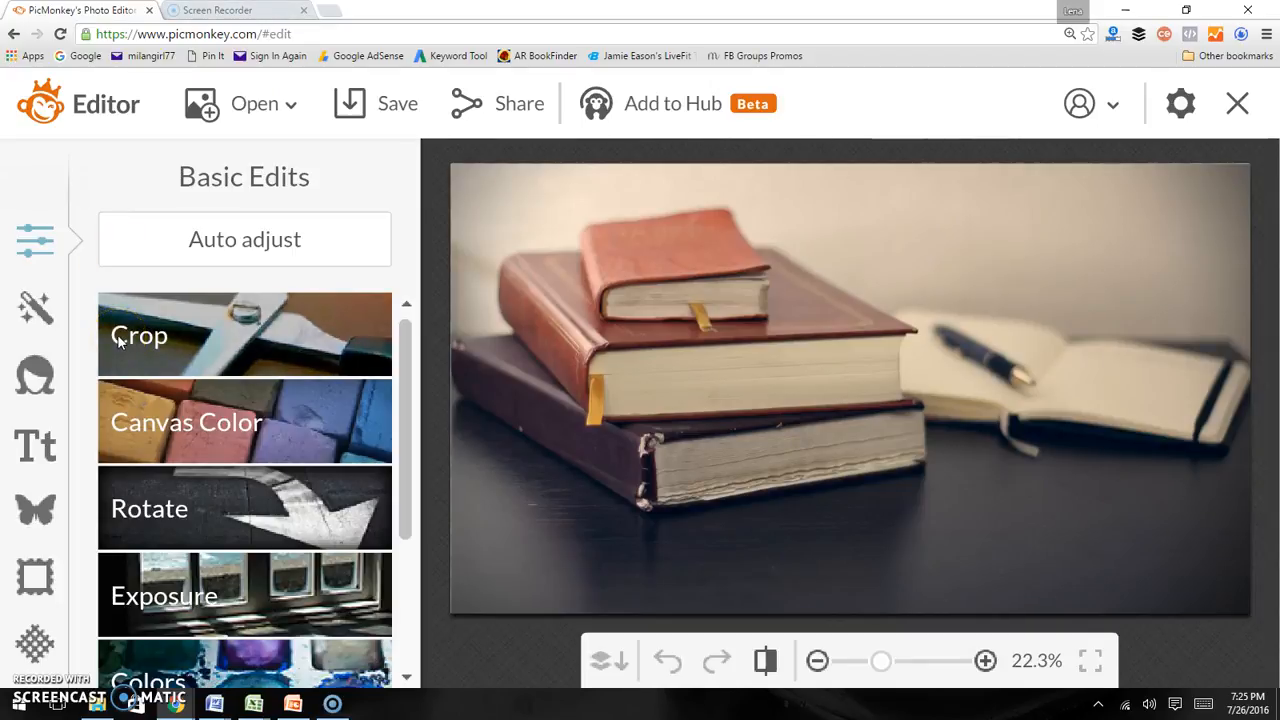
Crop the photo to a portrait area around the book stack, about 987 × 1440, and apply the crop
click(193, 357)
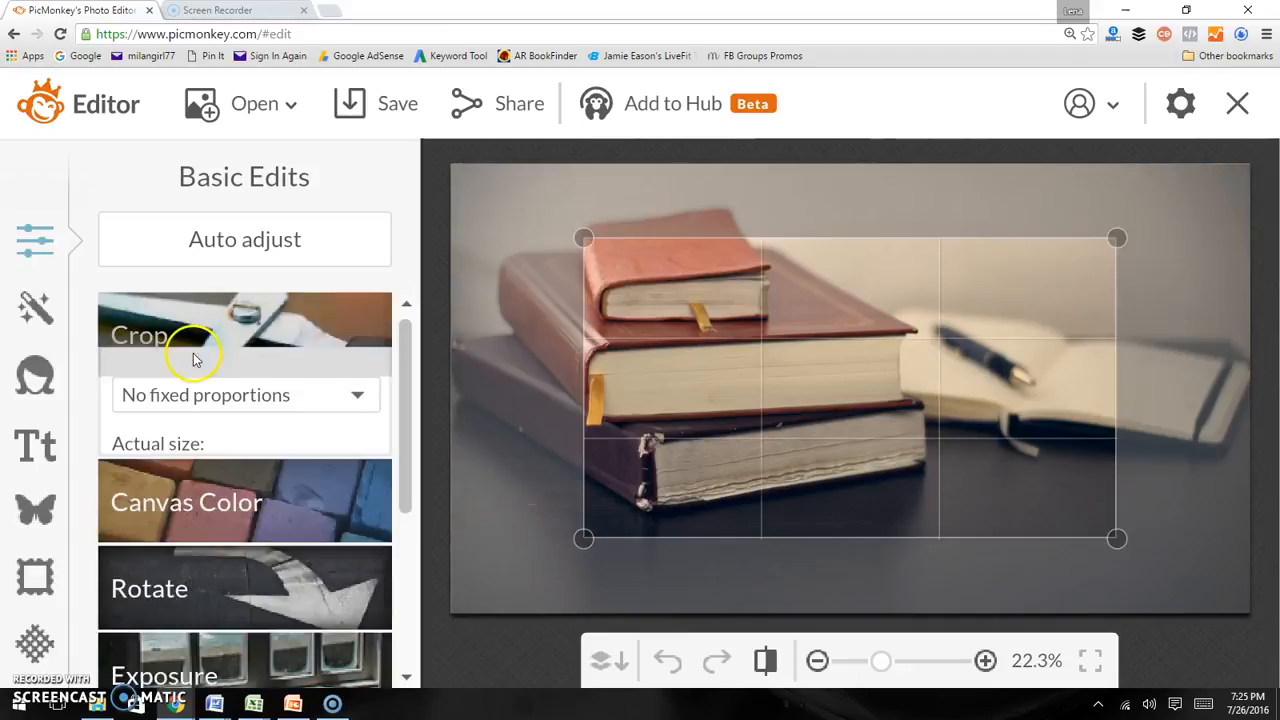
drag(581, 237, 538, 163)
drag(1112, 335, 955, 342)
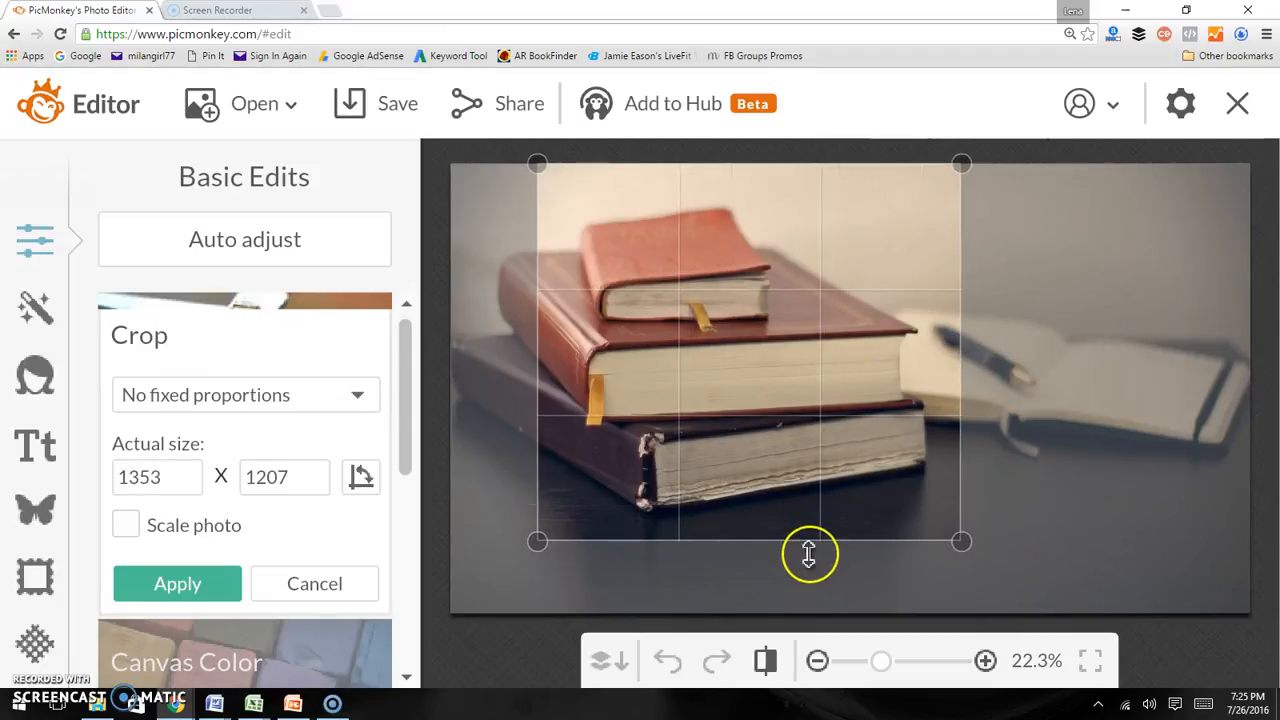
drag(811, 543, 811, 660)
drag(539, 421, 637, 403)
click(740, 414)
drag(743, 414, 637, 404)
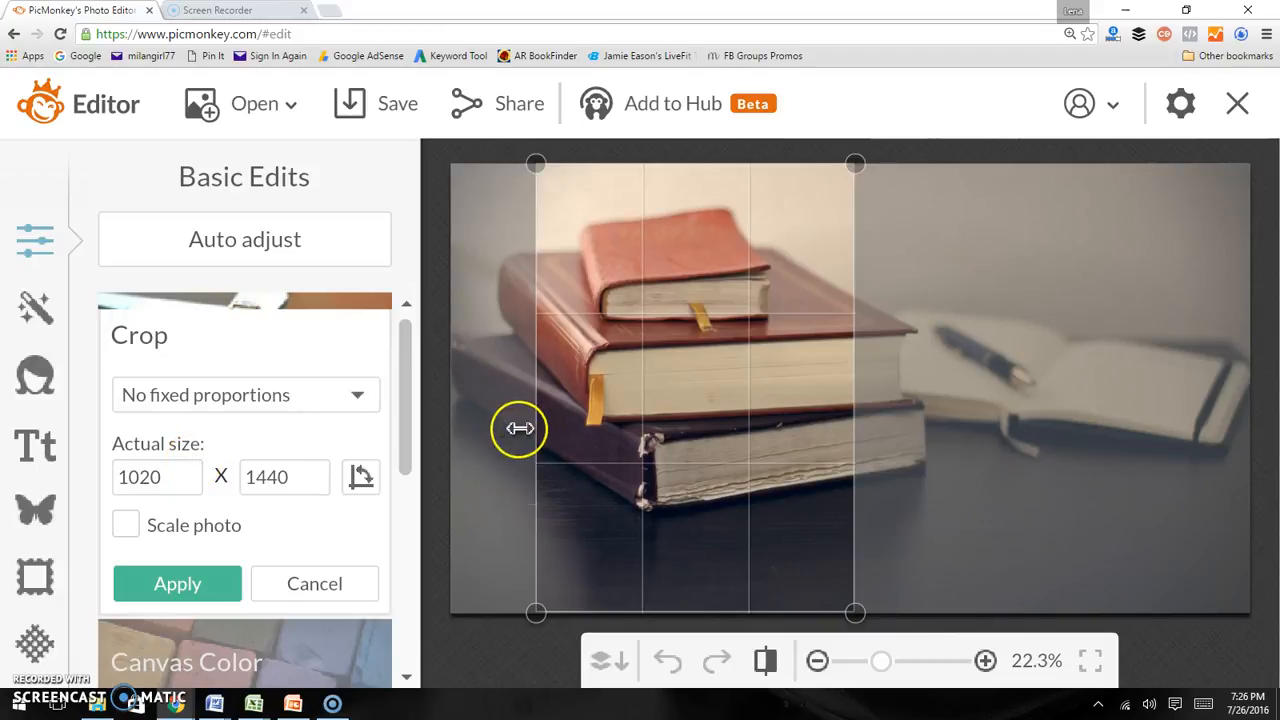
drag(534, 420, 567, 427)
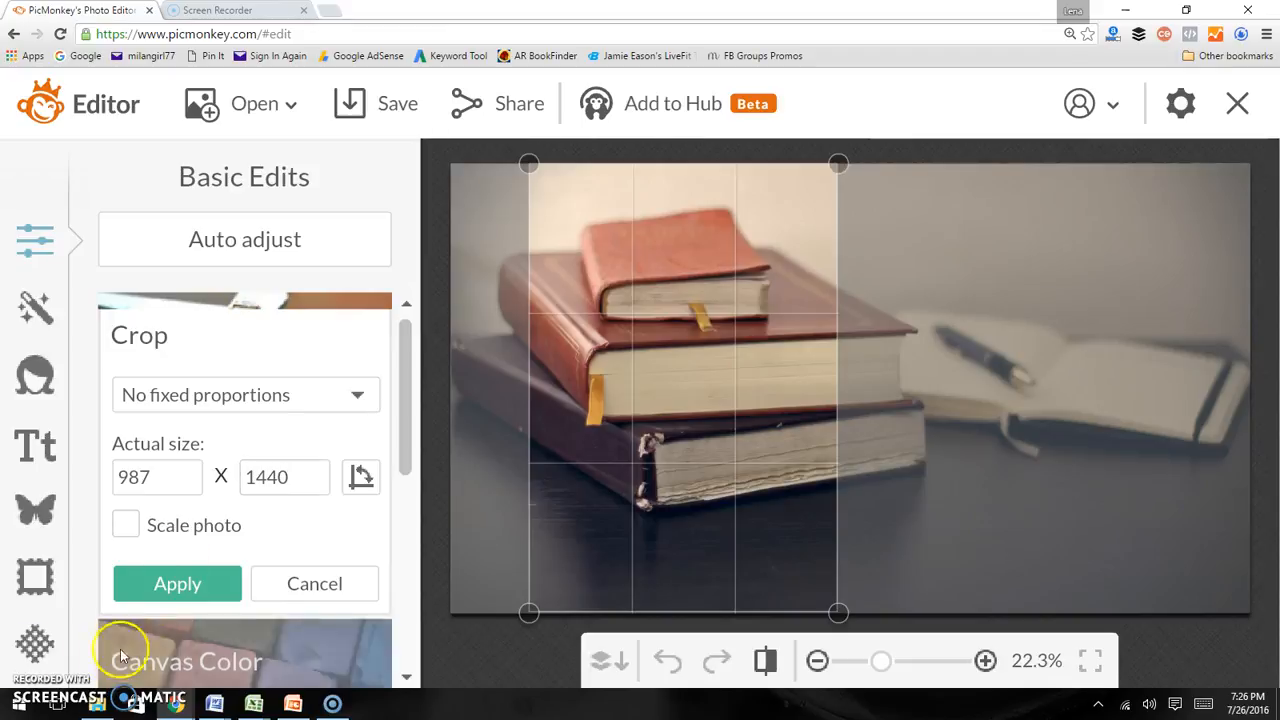
click(160, 476)
click(257, 477)
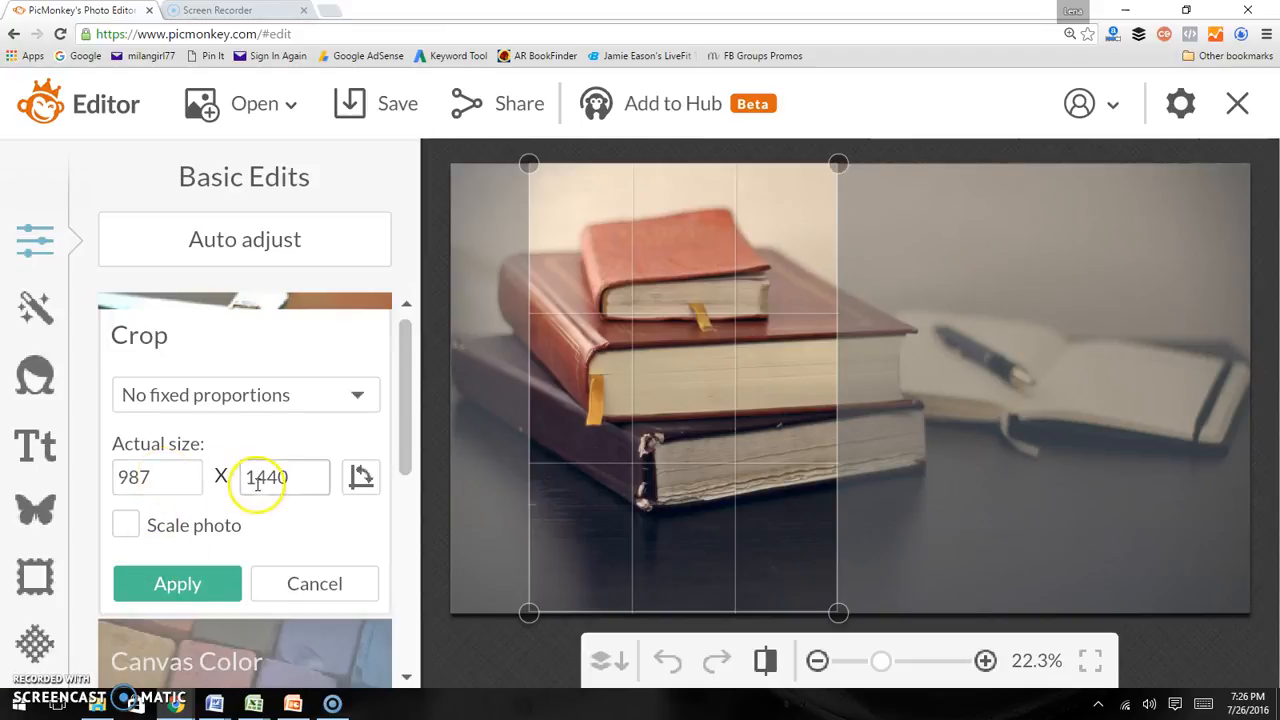
click(197, 583)
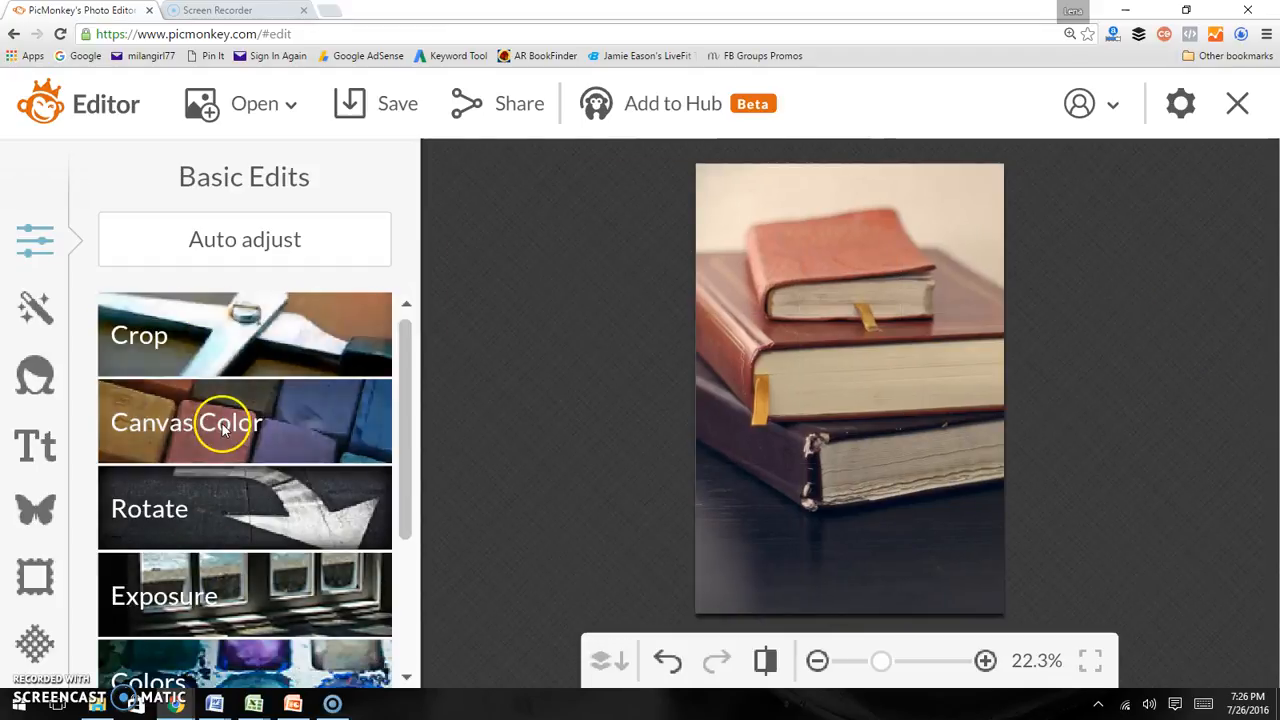
Resize the photo to 750 pixels wide with proportions kept and apply it
scroll(229, 611, down, 3)
scroll(228, 637, up, 3)
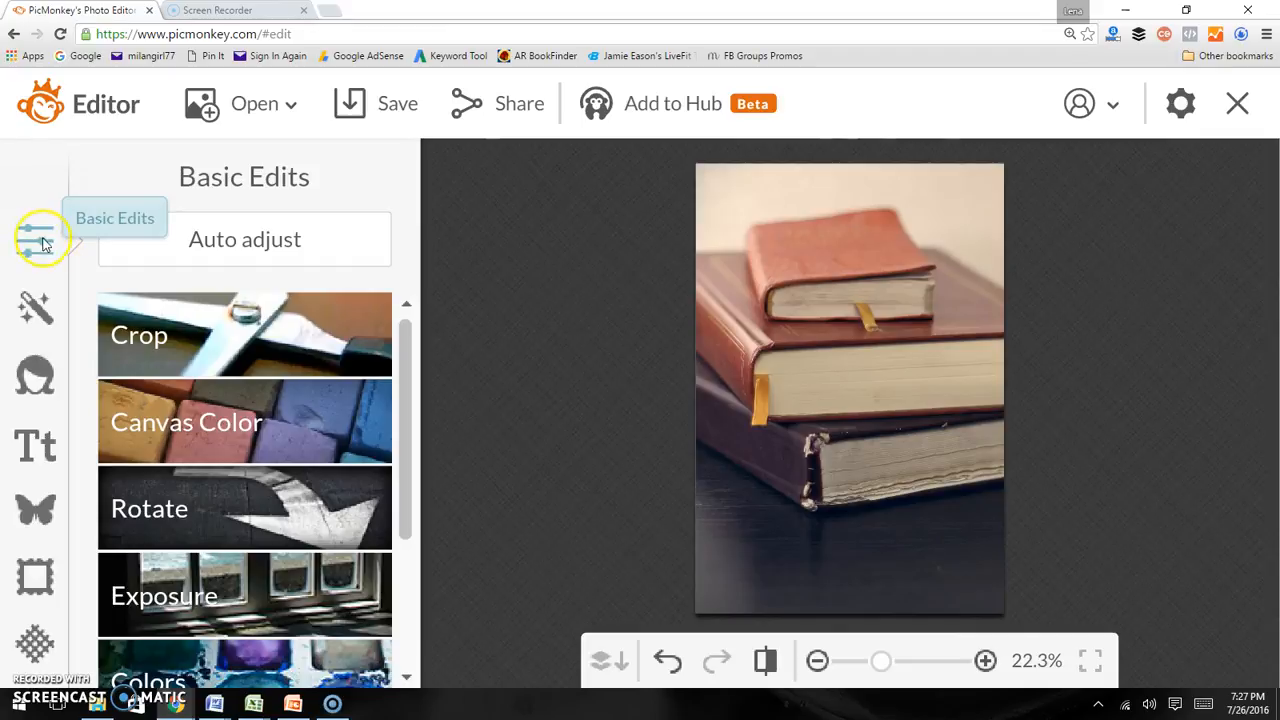
scroll(256, 425, down, 3)
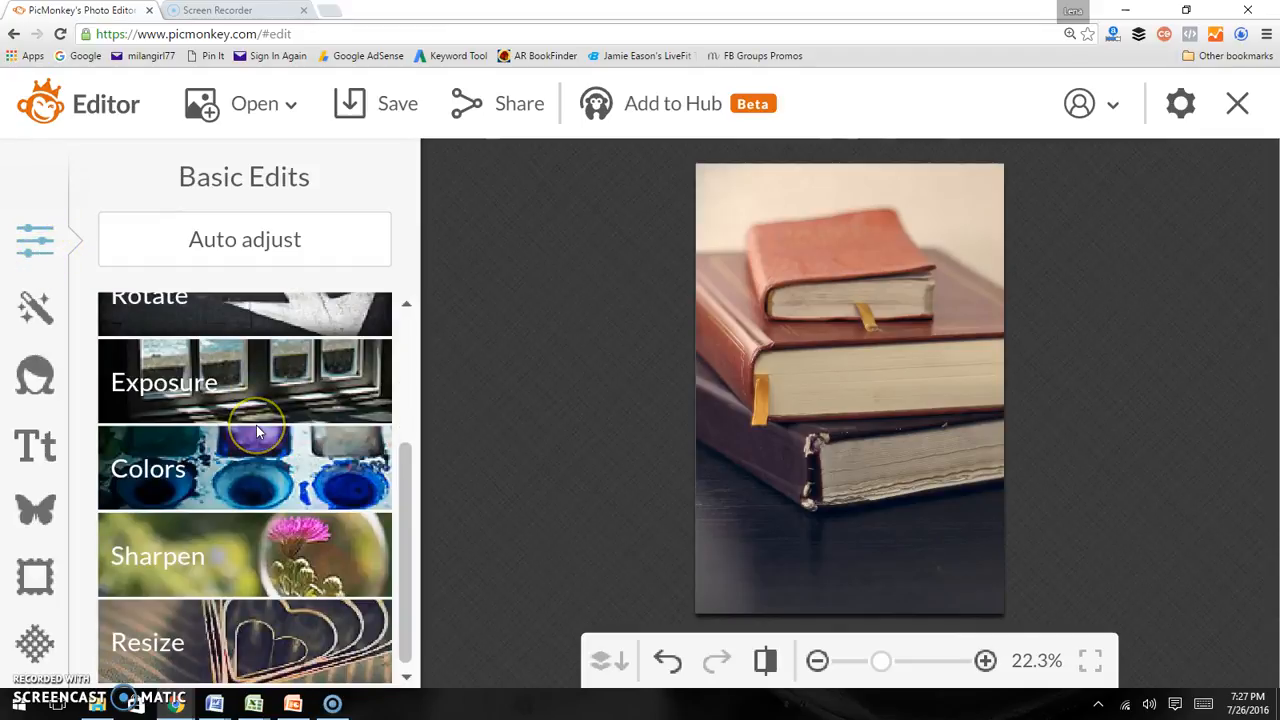
click(222, 610)
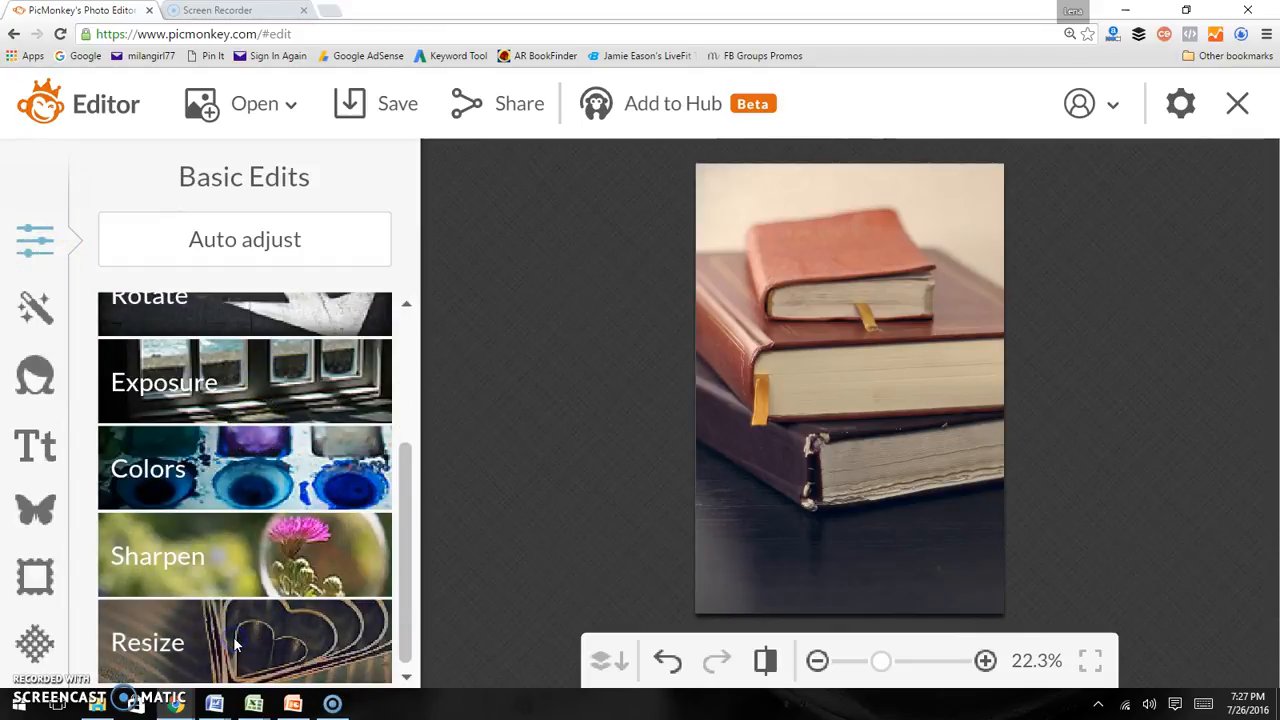
drag(163, 508, 92, 515)
text(750)
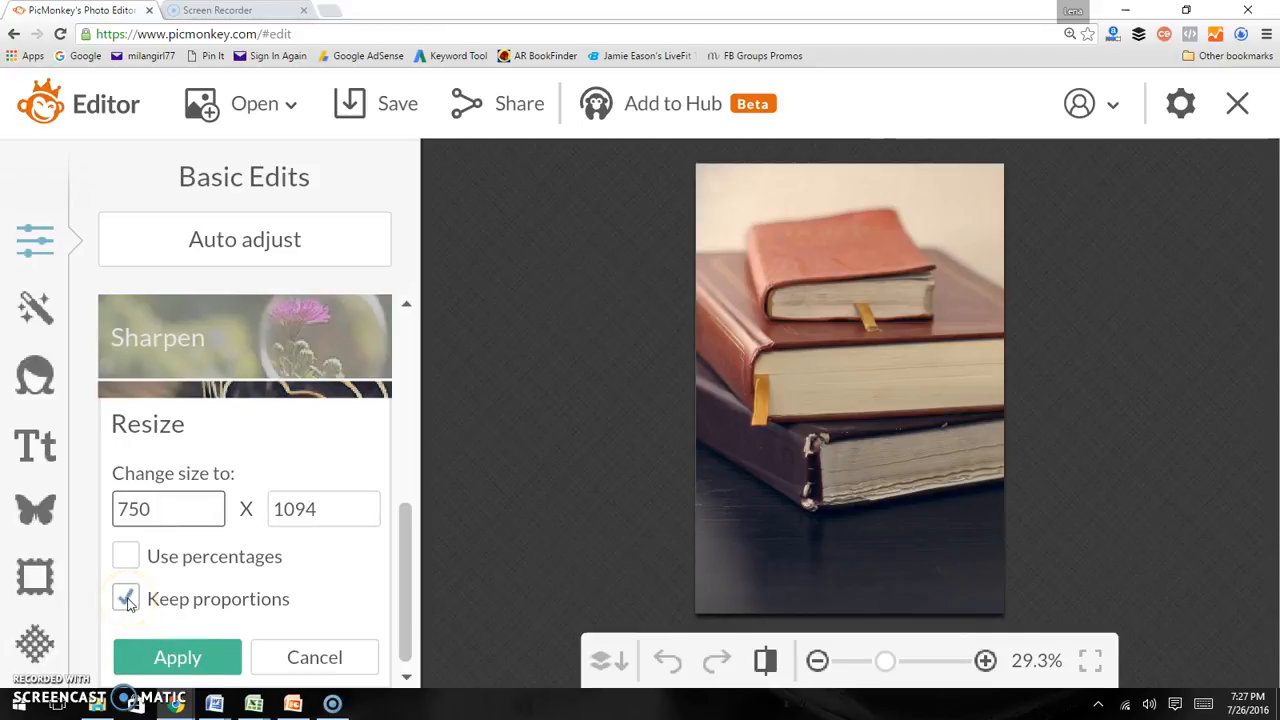
click(140, 655)
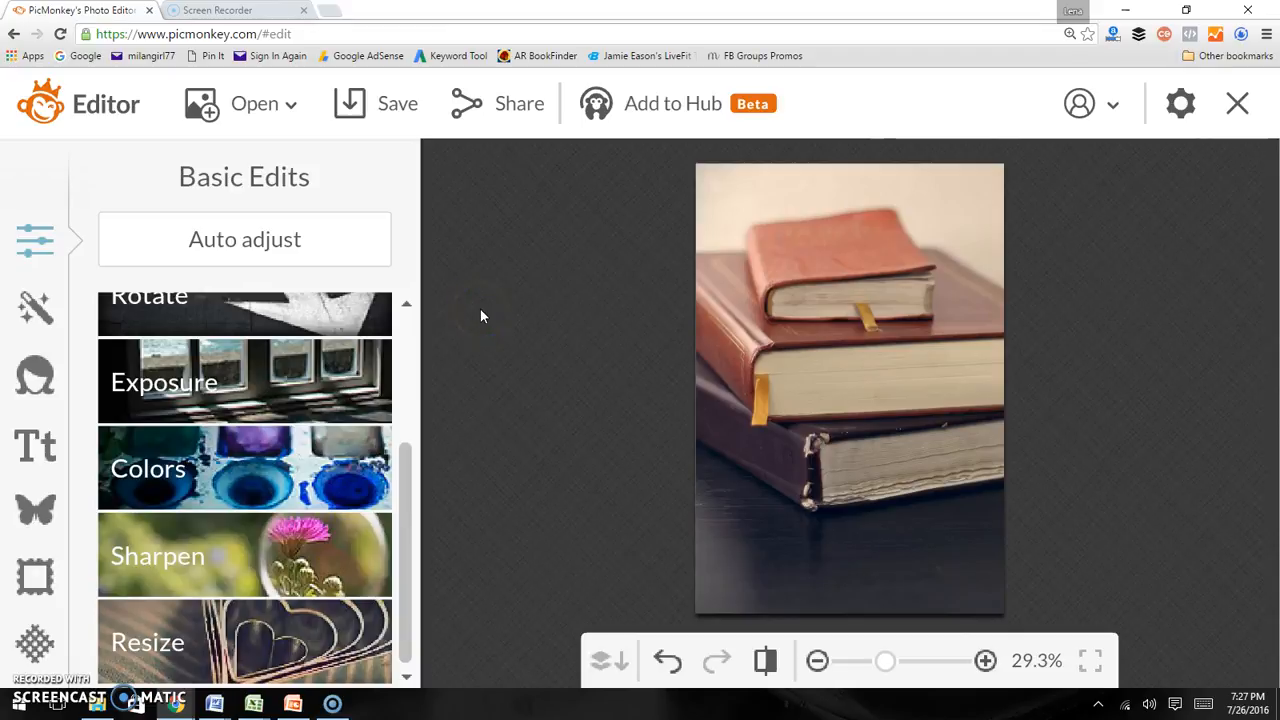
key(ctrl+plus)
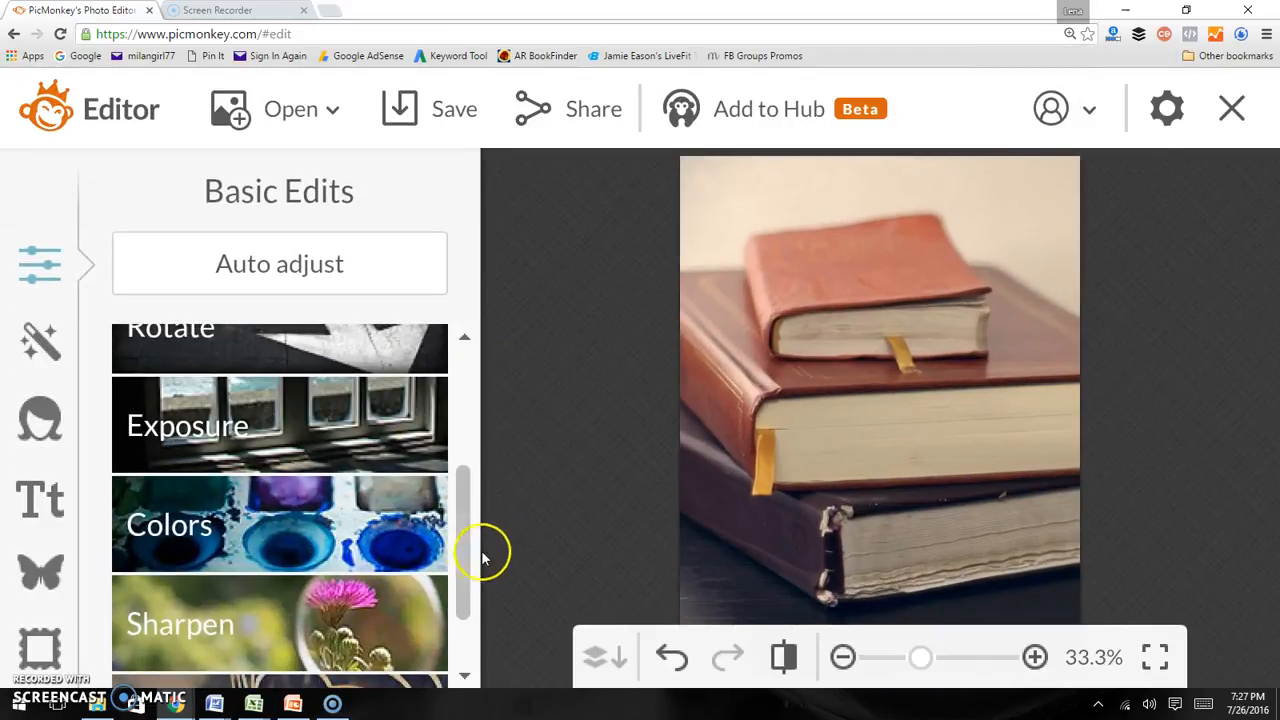
drag(465, 539, 464, 562)
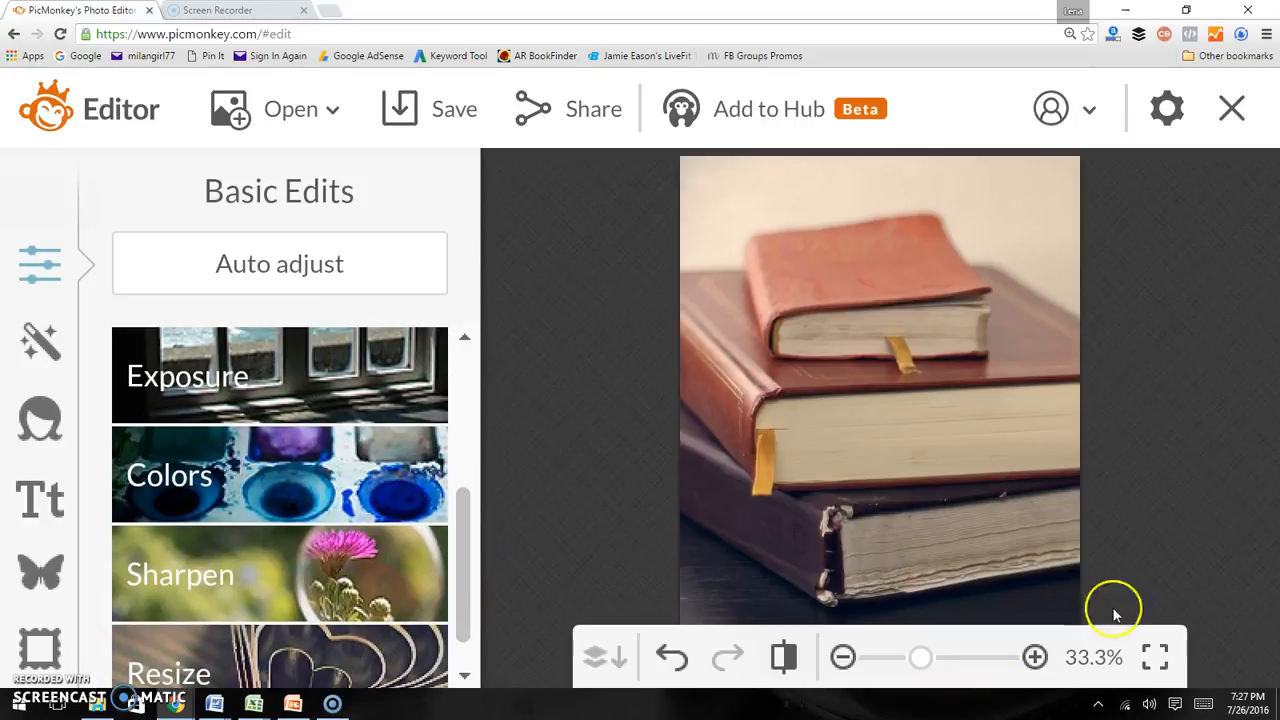
drag(711, 366, 700, 277)
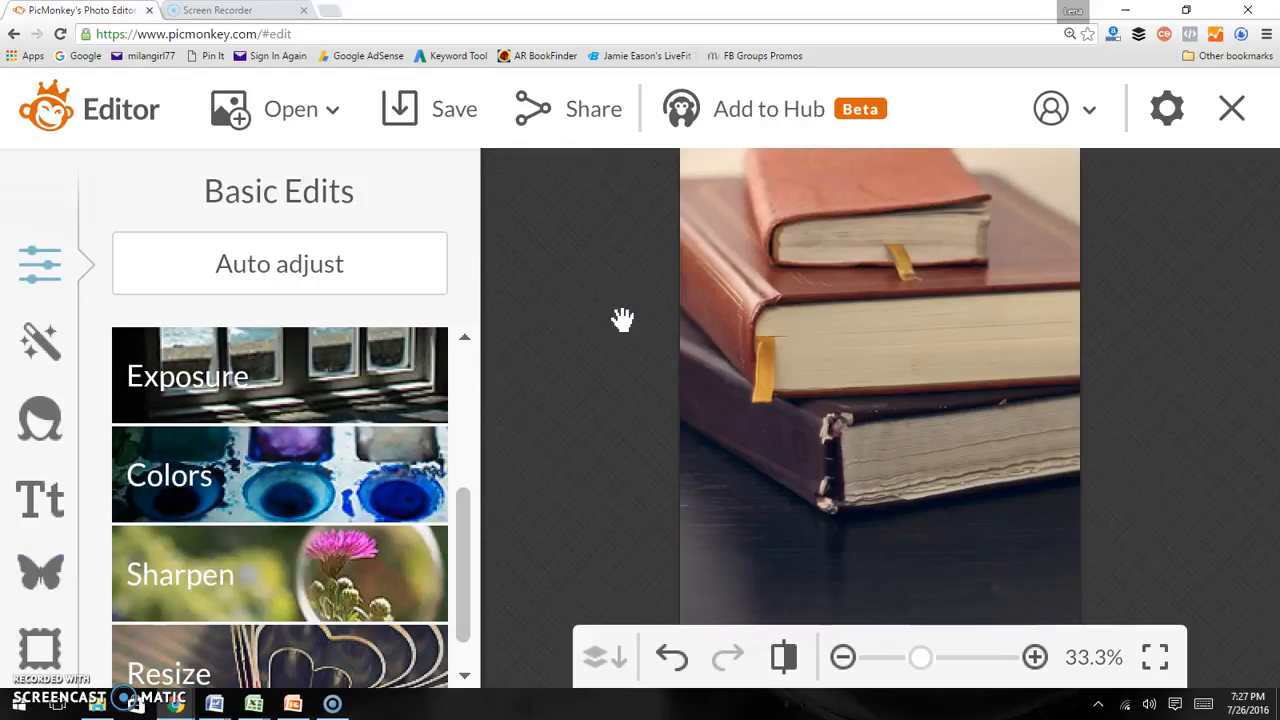
scroll(622, 318, up, 1)
scroll(622, 318, down, 2)
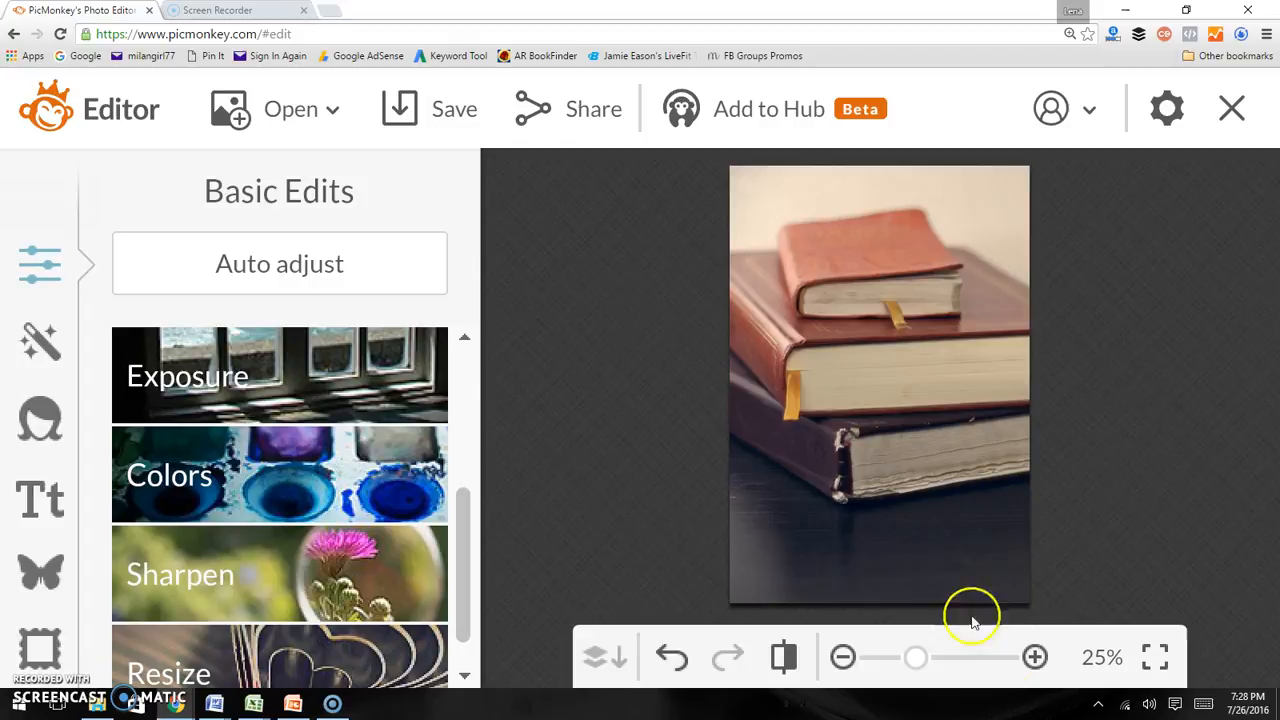
Add a Geometric rectangle overlay and stretch it across the full width of the photo's lower part
click(37, 580)
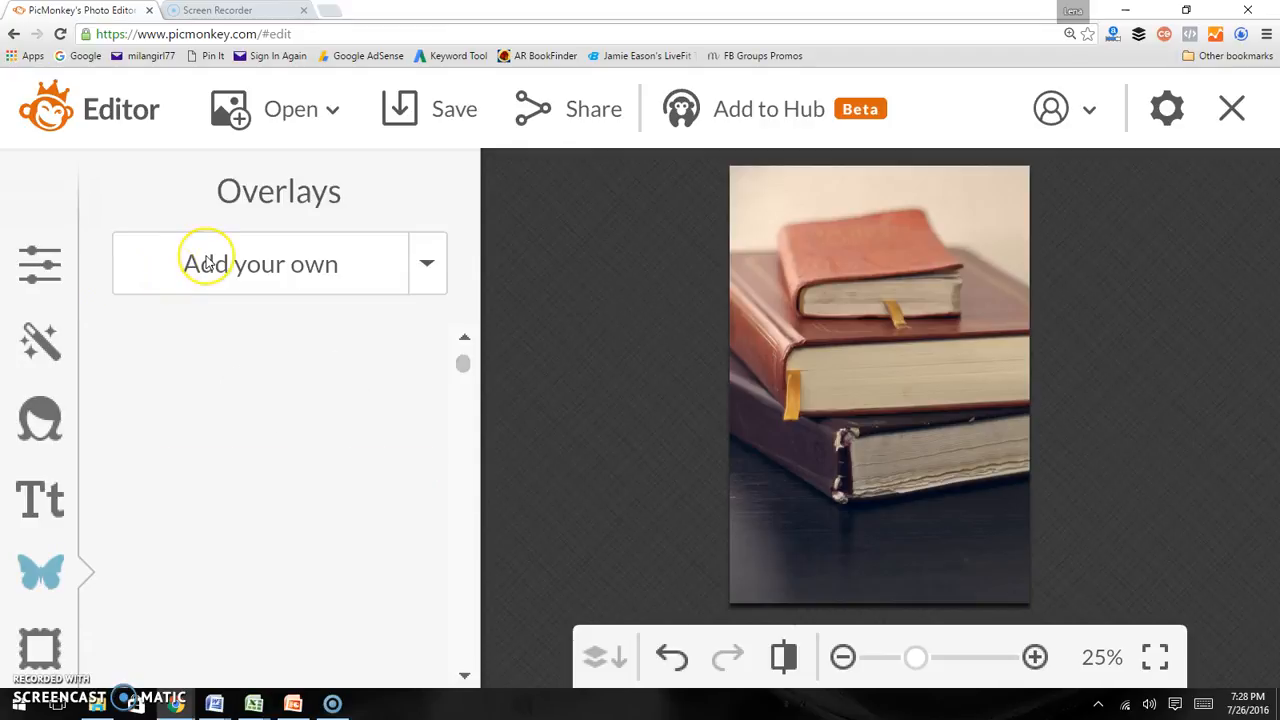
scroll(214, 420, down, 2)
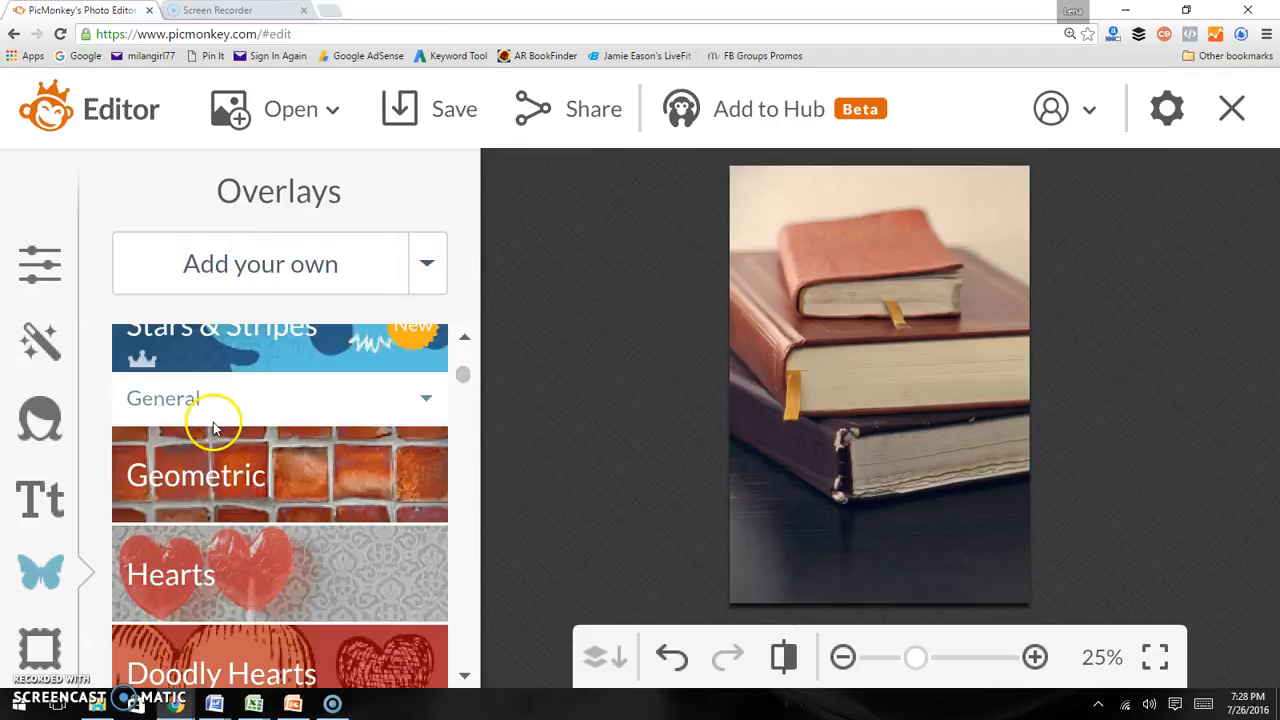
click(176, 473)
drag(157, 551, 805, 444)
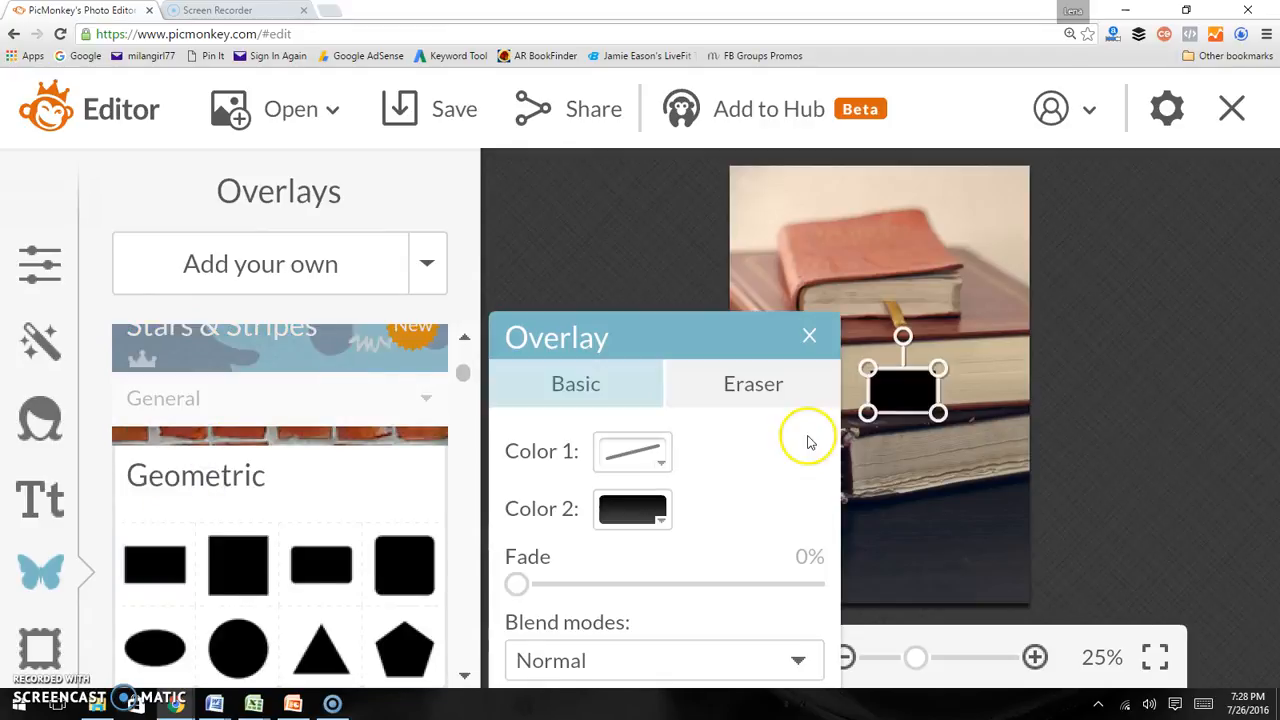
drag(858, 392, 714, 390)
drag(941, 372, 1058, 381)
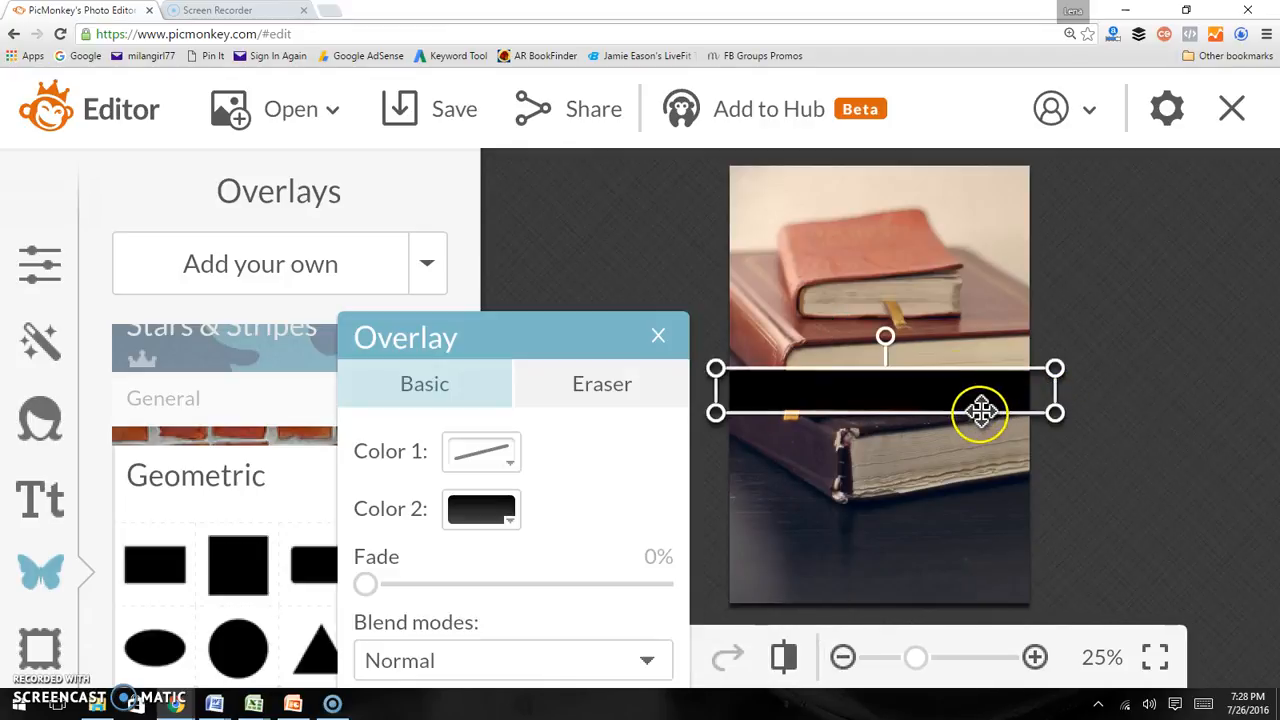
drag(974, 413, 963, 560)
Set the rectangle overlay's Color 2 to white
click(457, 509)
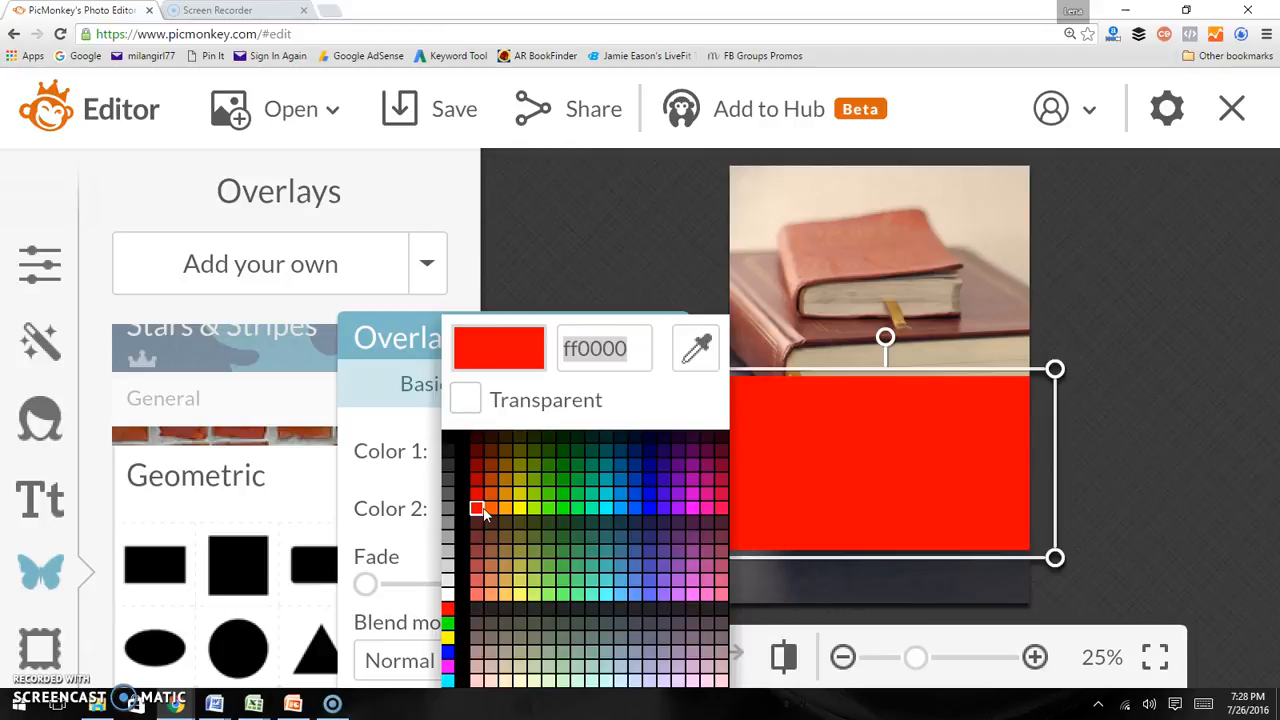
click(396, 346)
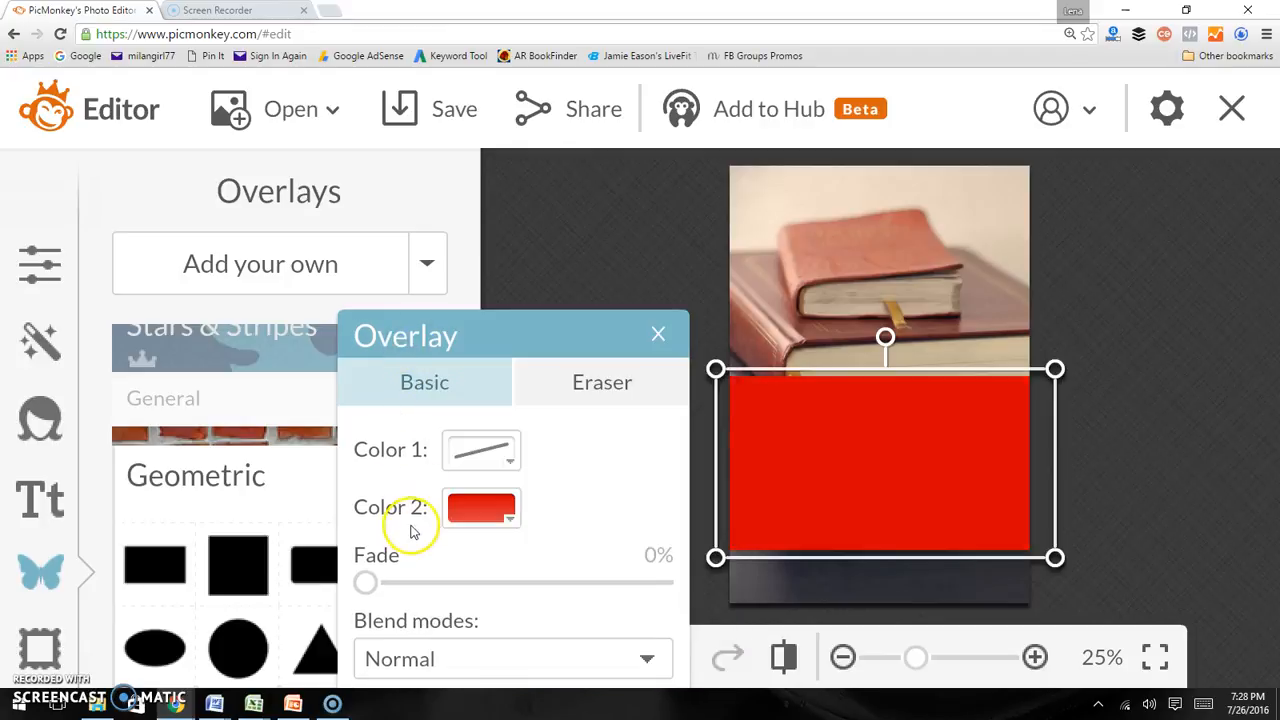
drag(423, 360, 414, 203)
click(471, 368)
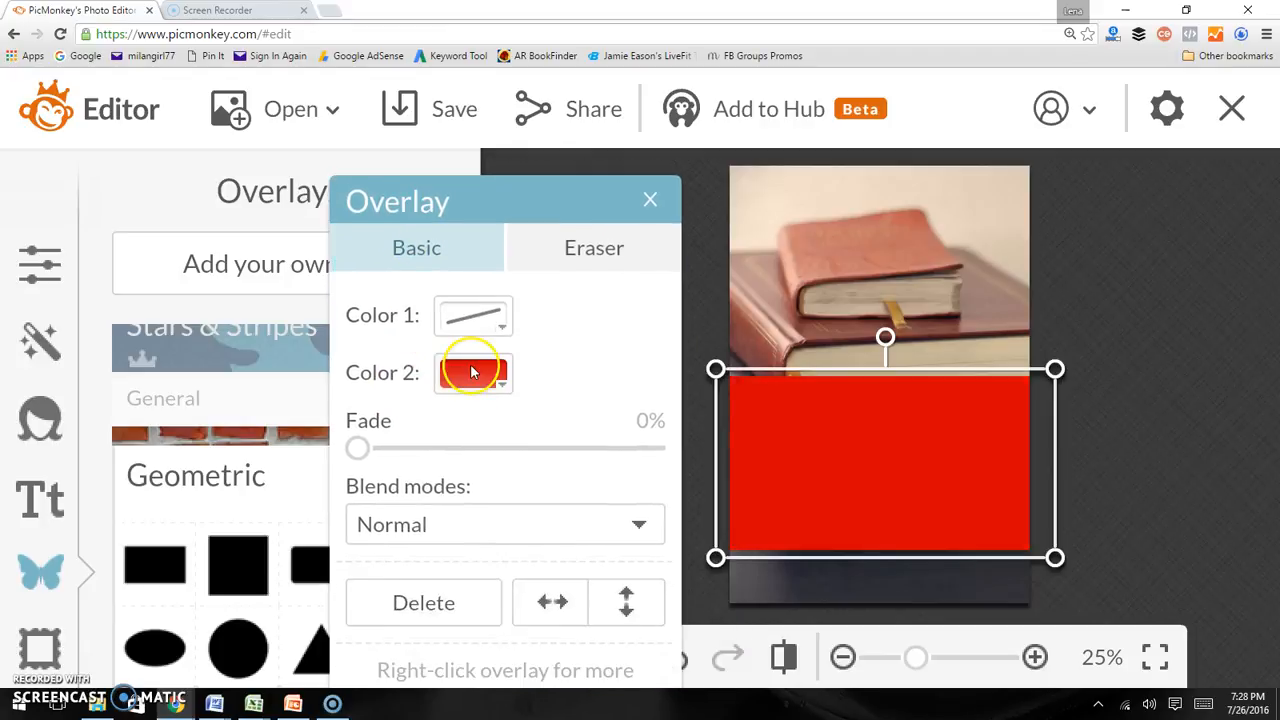
click(473, 372)
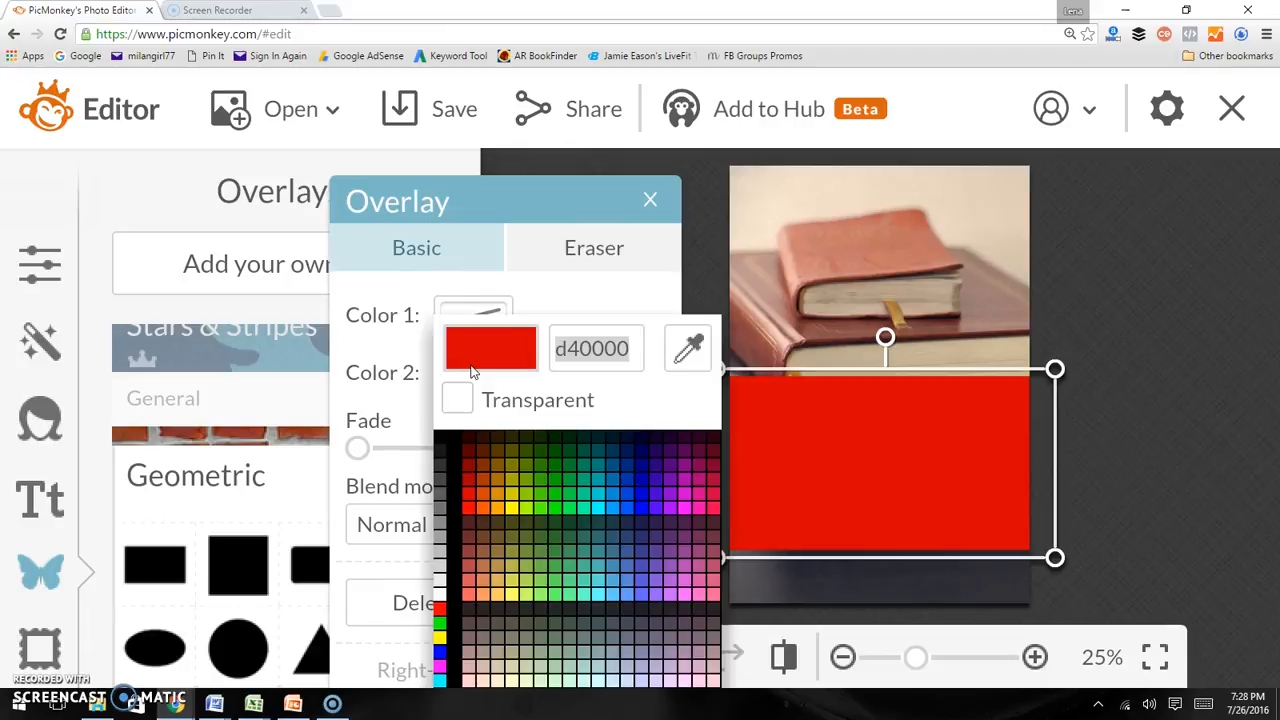
click(440, 597)
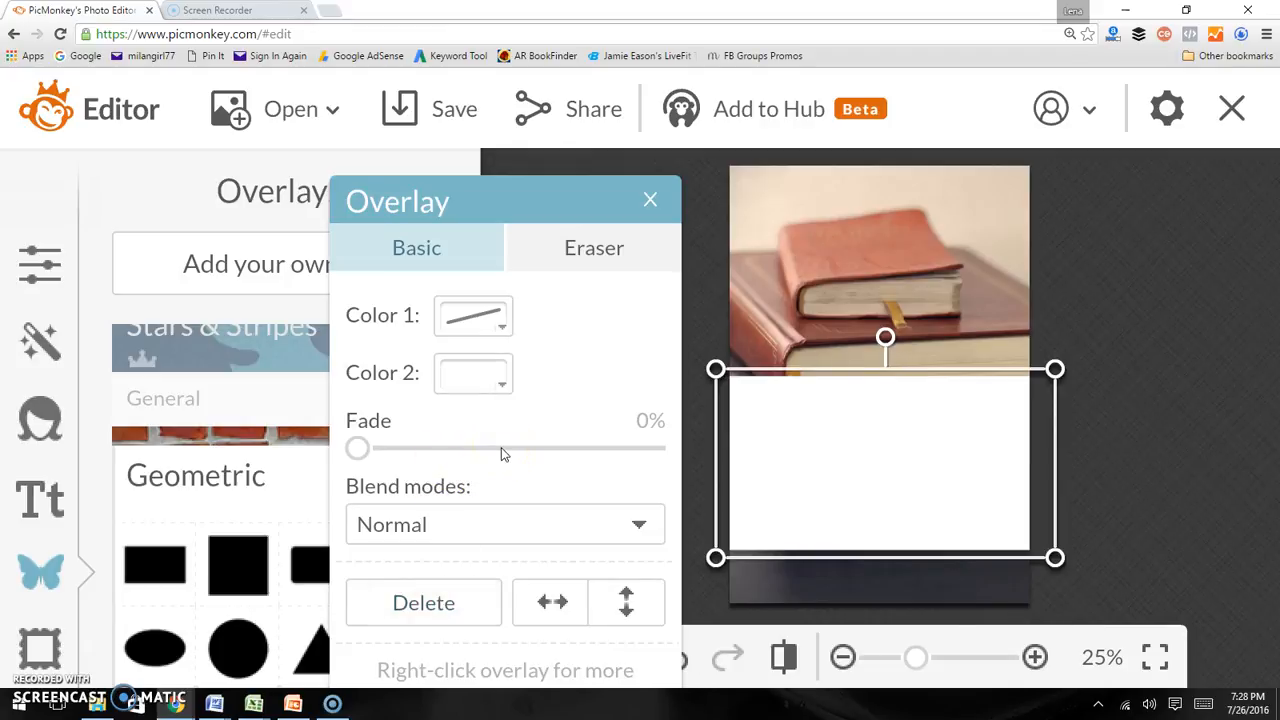
Set the rectangle overlay's fade to 55%
drag(357, 449, 624, 446)
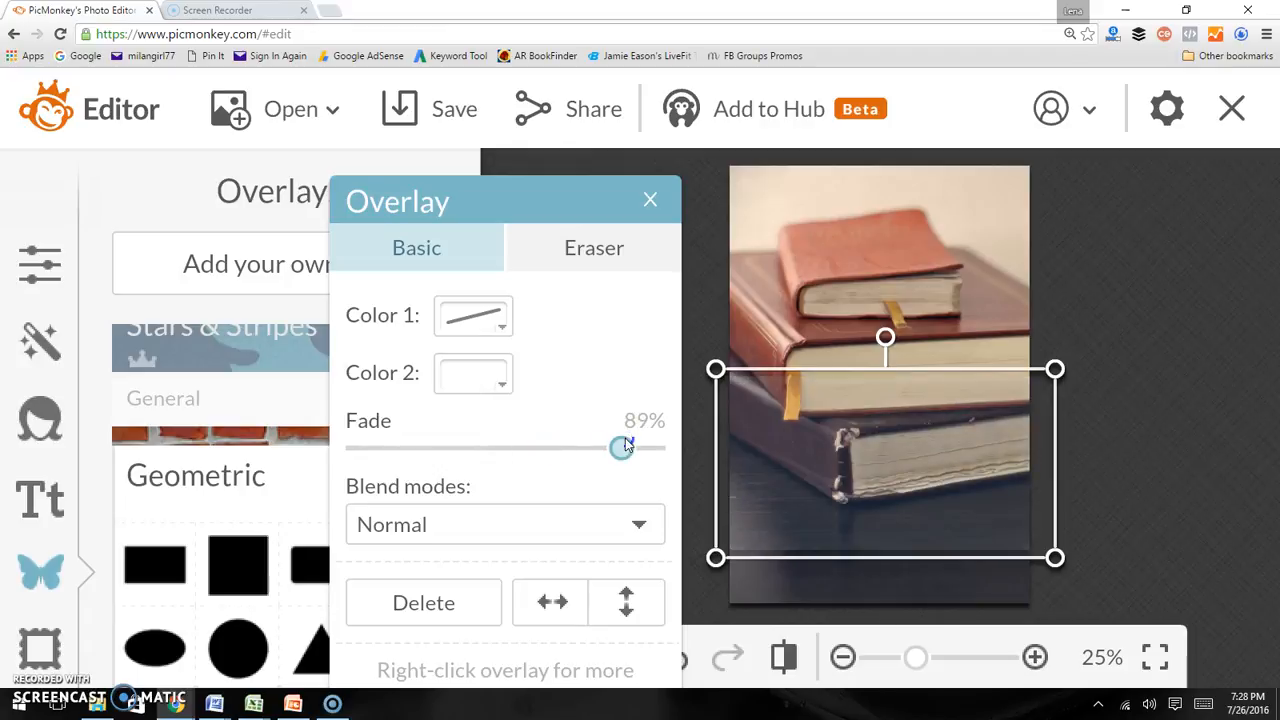
drag(610, 445, 523, 452)
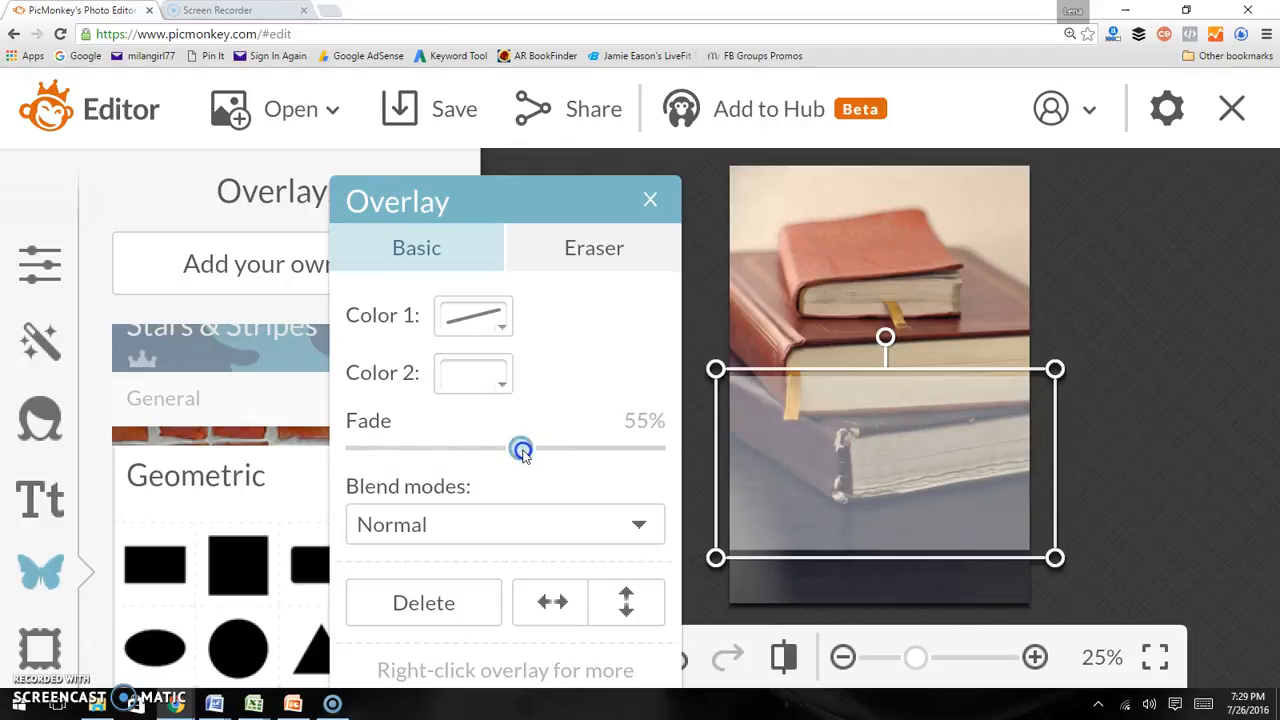
Move and stretch the rectangle overlay so it covers the whole photo
drag(803, 517, 803, 343)
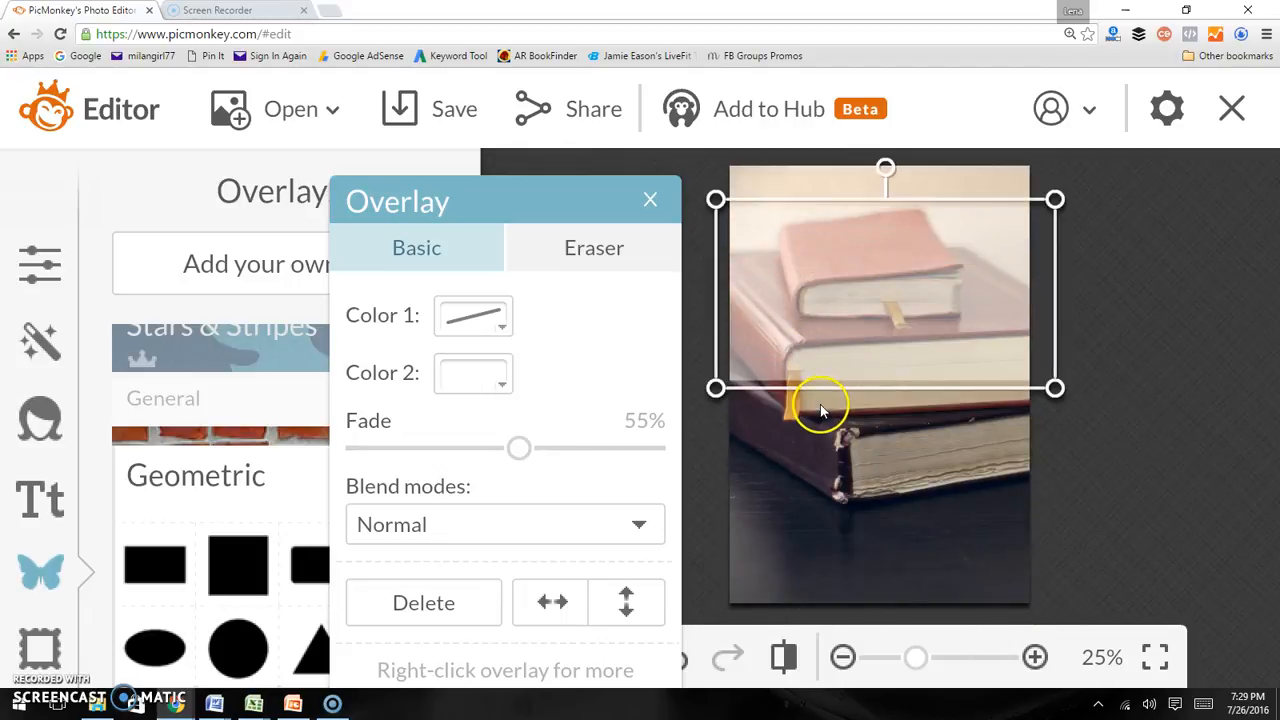
drag(820, 395, 810, 621)
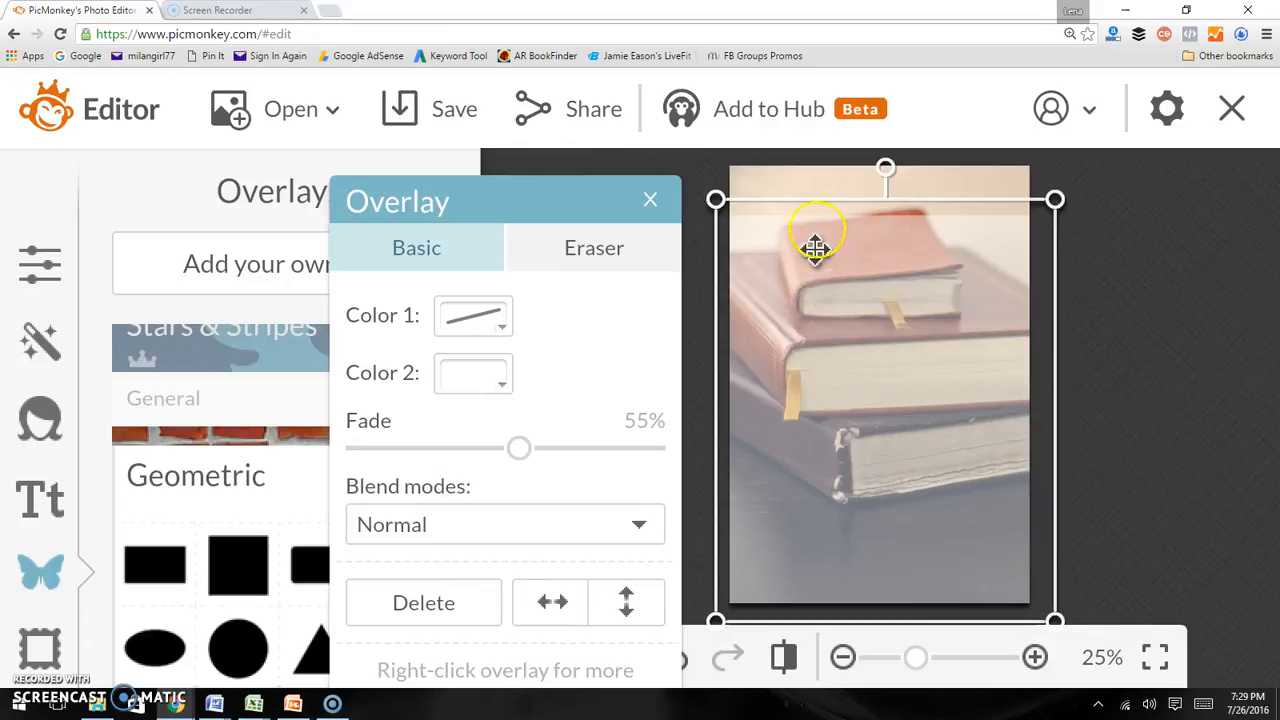
drag(804, 203, 806, 149)
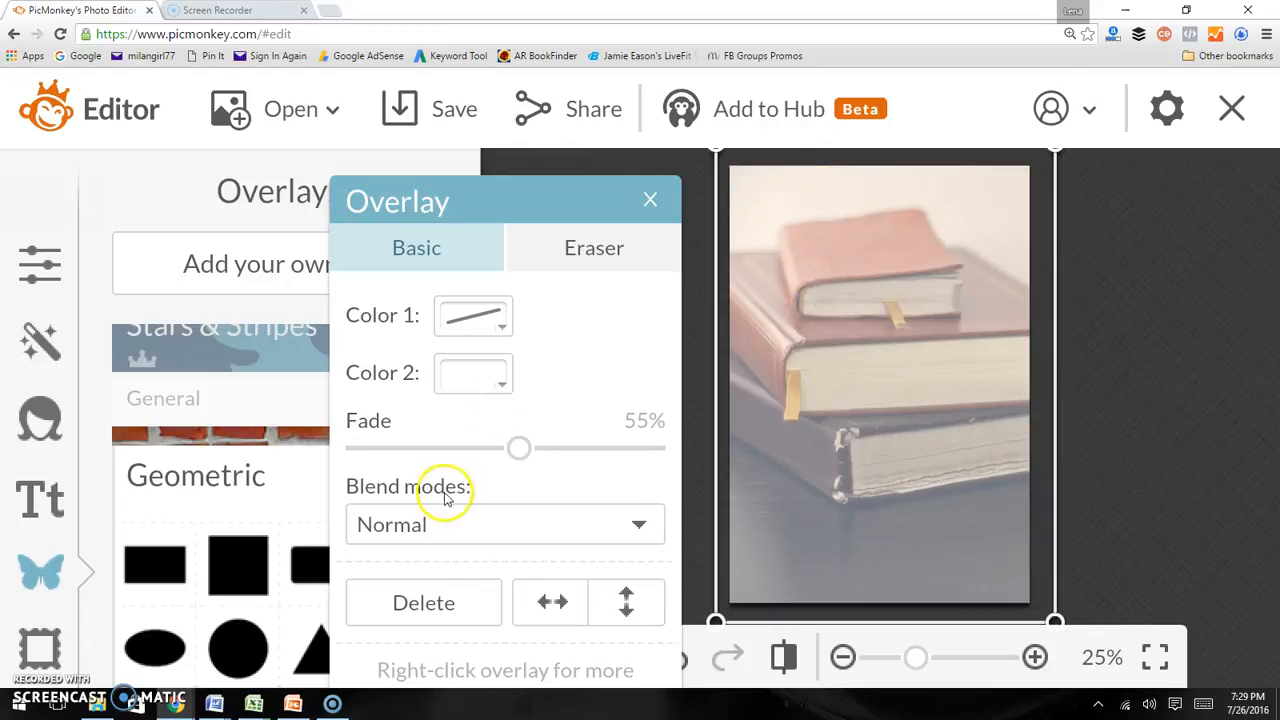
Set the overlay's fade to 43% and shrink the rectangle to leave a margin around the photo's edges
drag(517, 449, 490, 456)
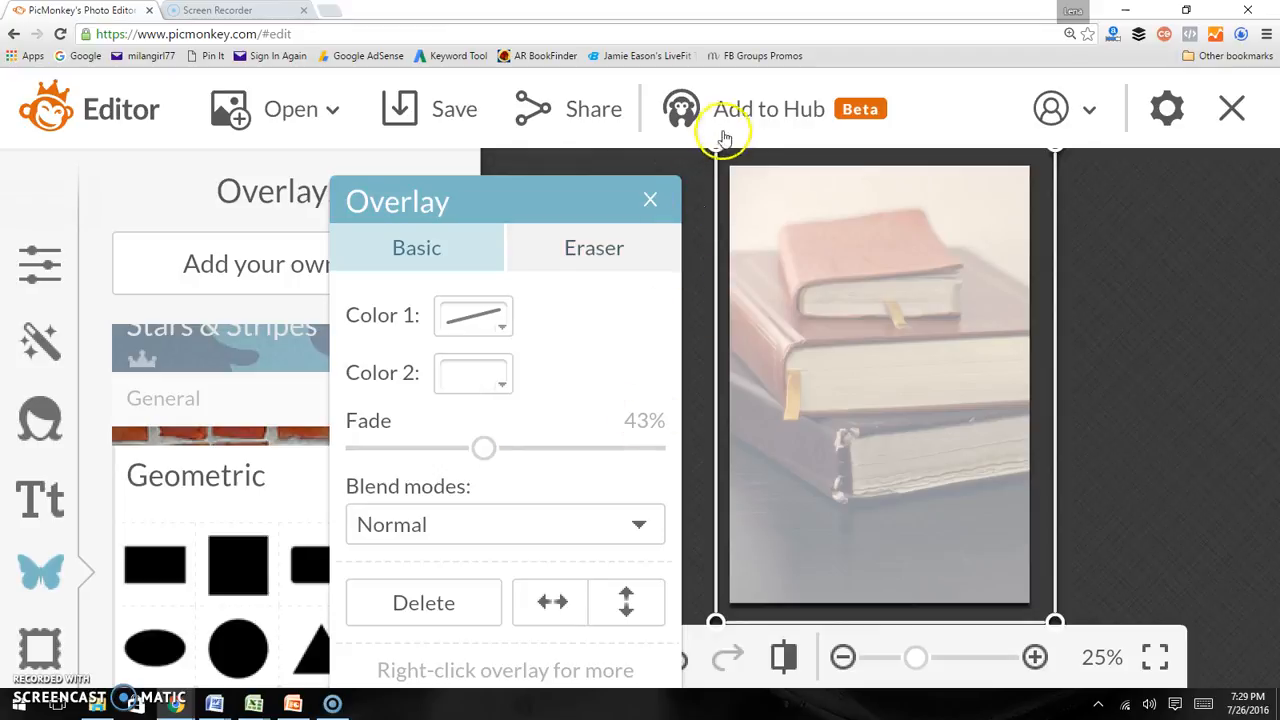
drag(716, 152, 742, 180)
drag(1051, 320, 1009, 314)
mouse_move(897, 609)
mouse_down()
mouse_move(895, 578)
mouse_move(895, 591)
mouse_up()
click(894, 526)
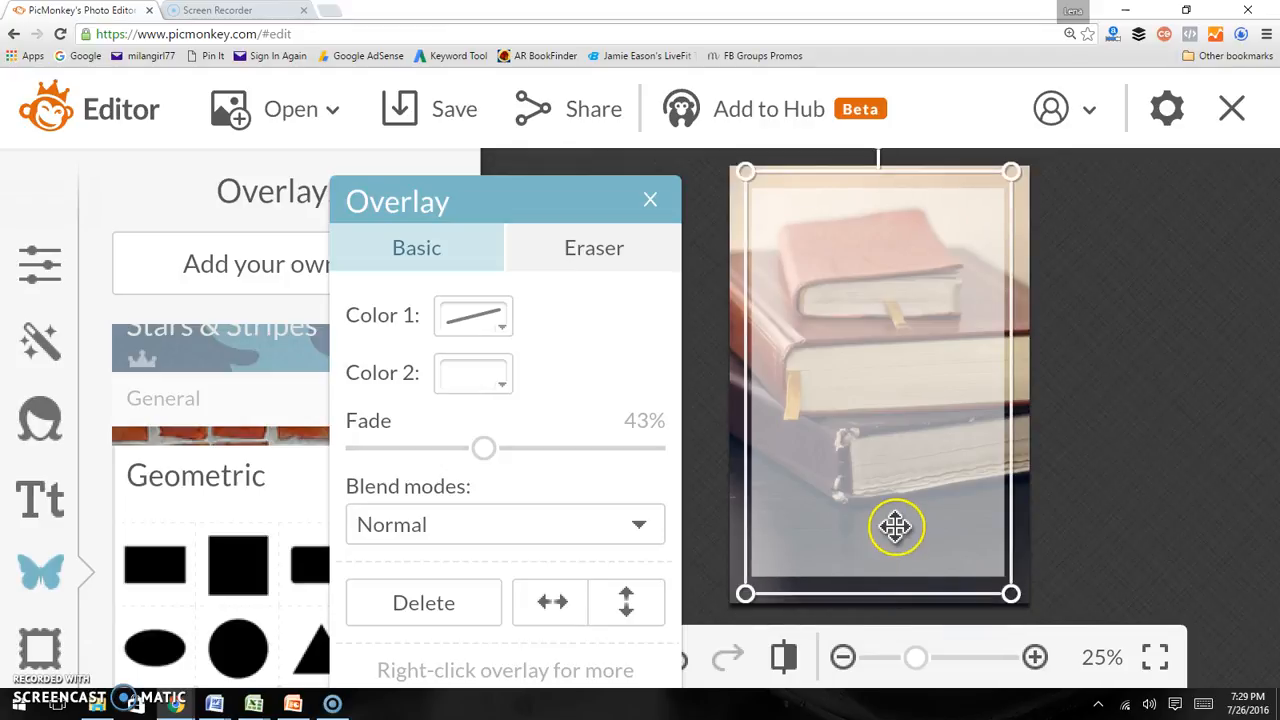
drag(898, 531, 896, 533)
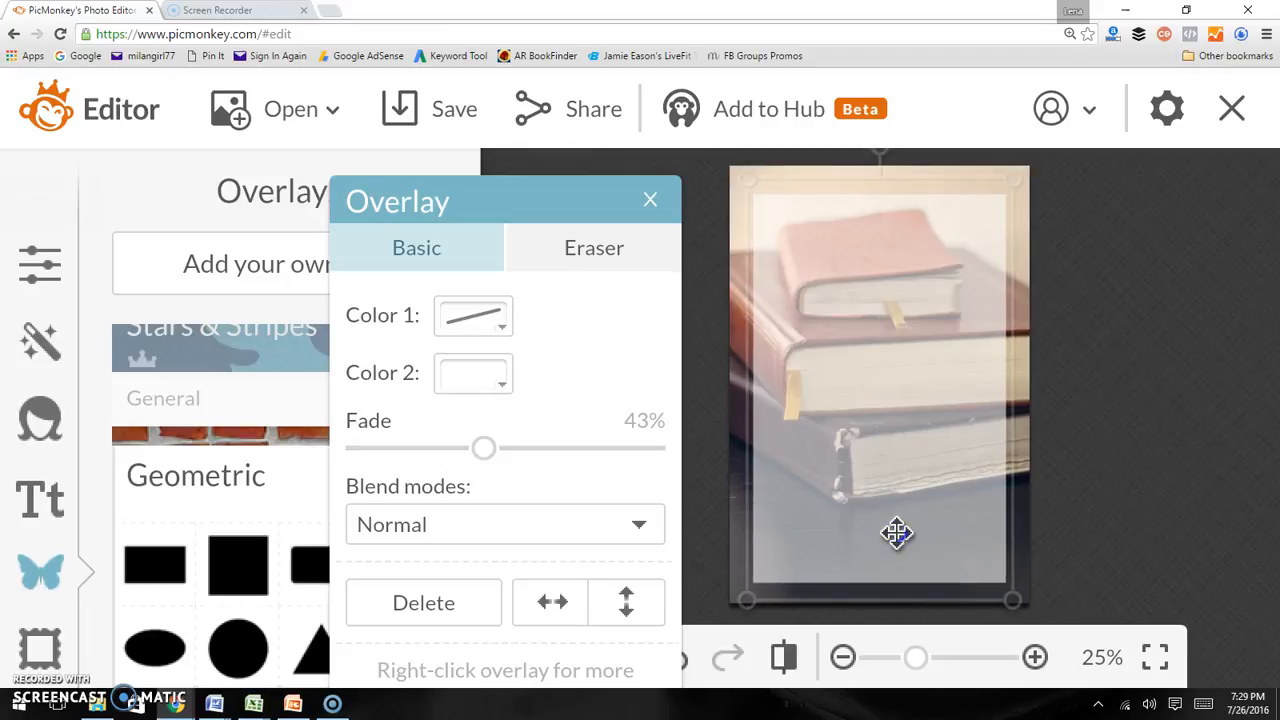
drag(896, 533, 895, 533)
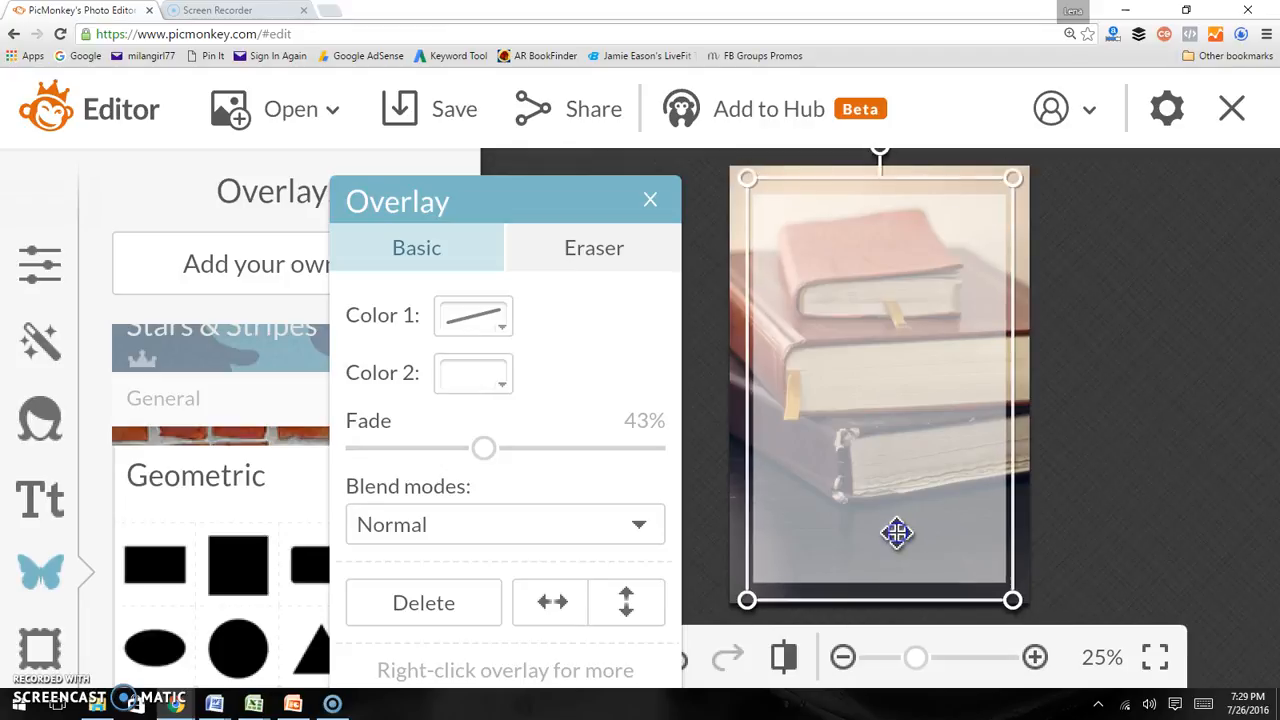
Deselect the overlay and combine all image elements into the photo
click(1097, 371)
click(922, 390)
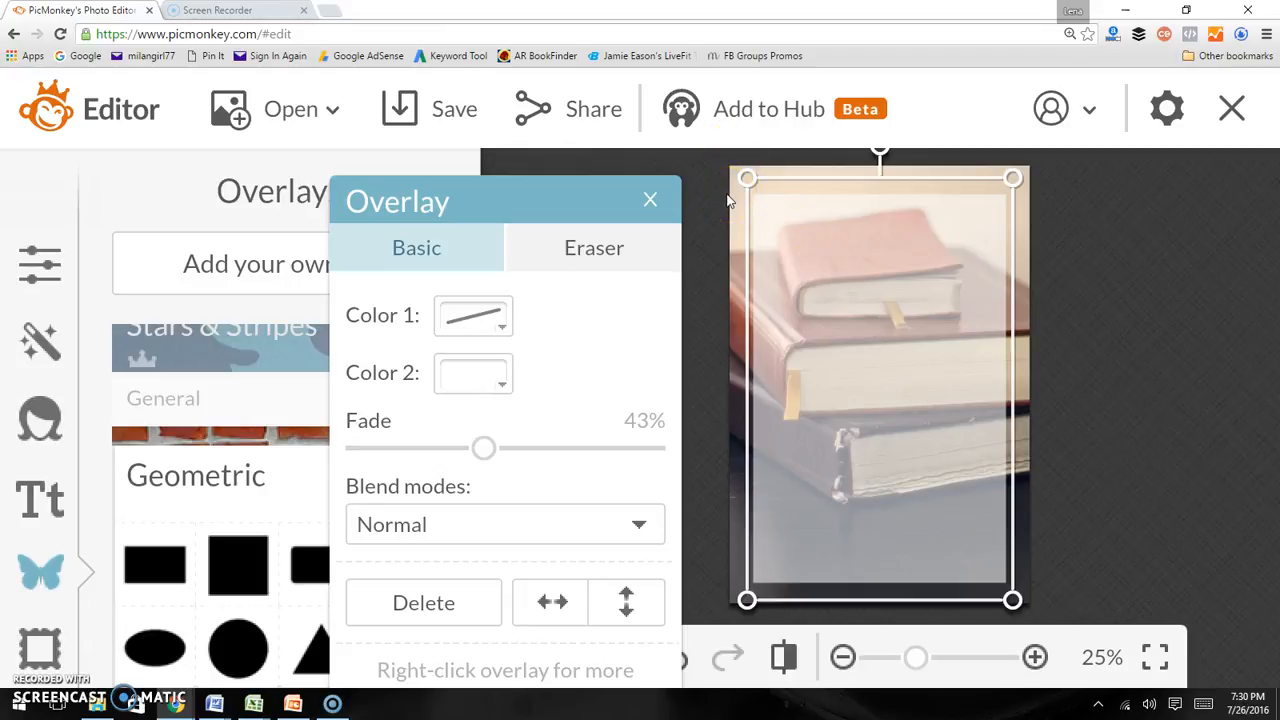
click(930, 275)
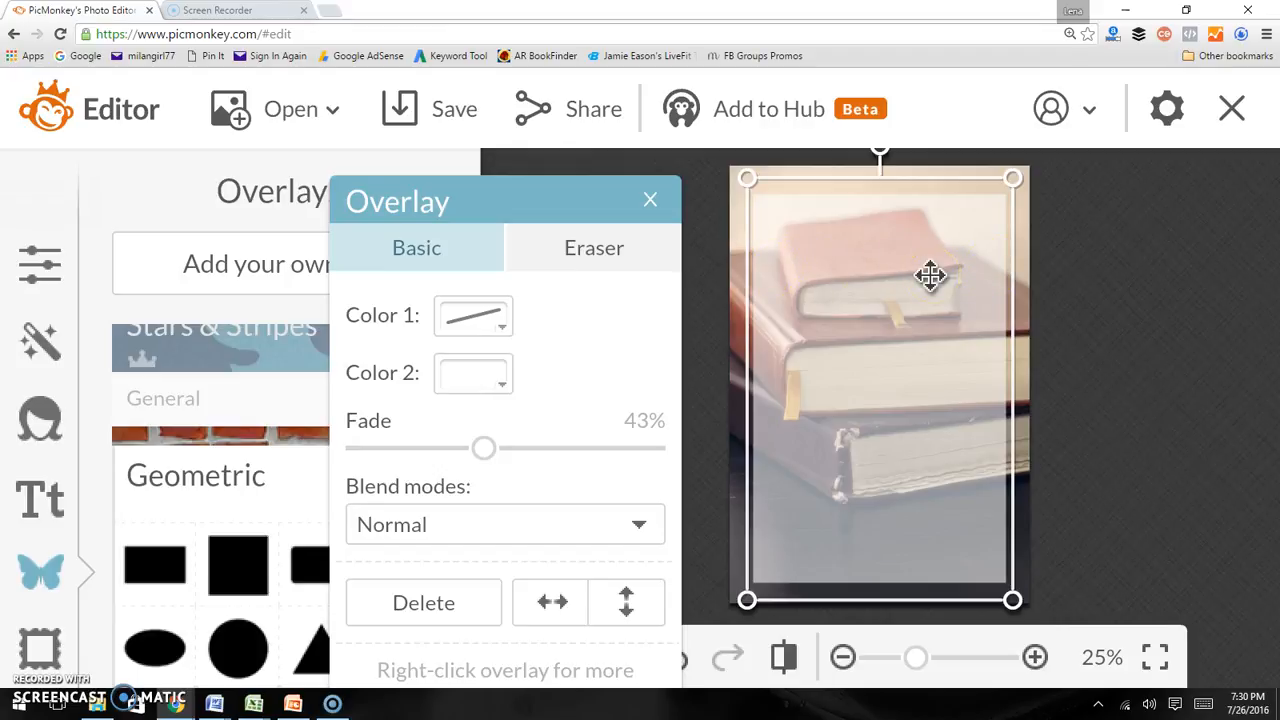
click(1102, 250)
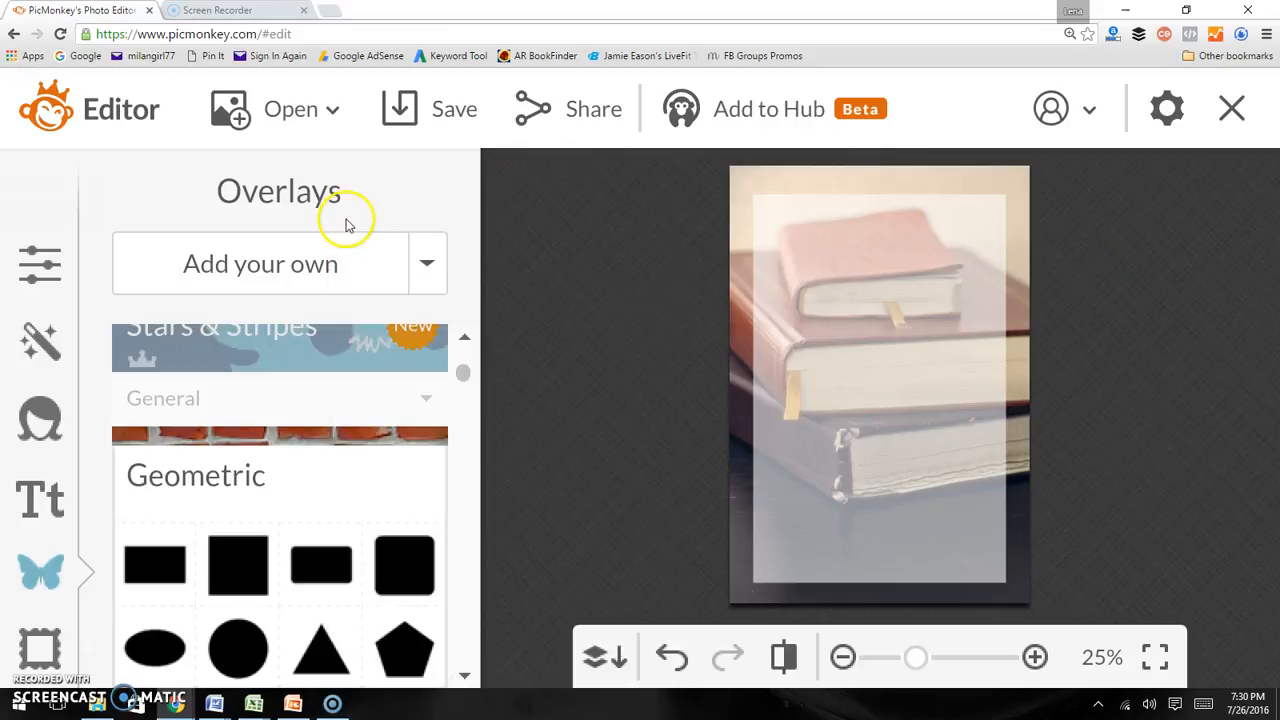
click(596, 666)
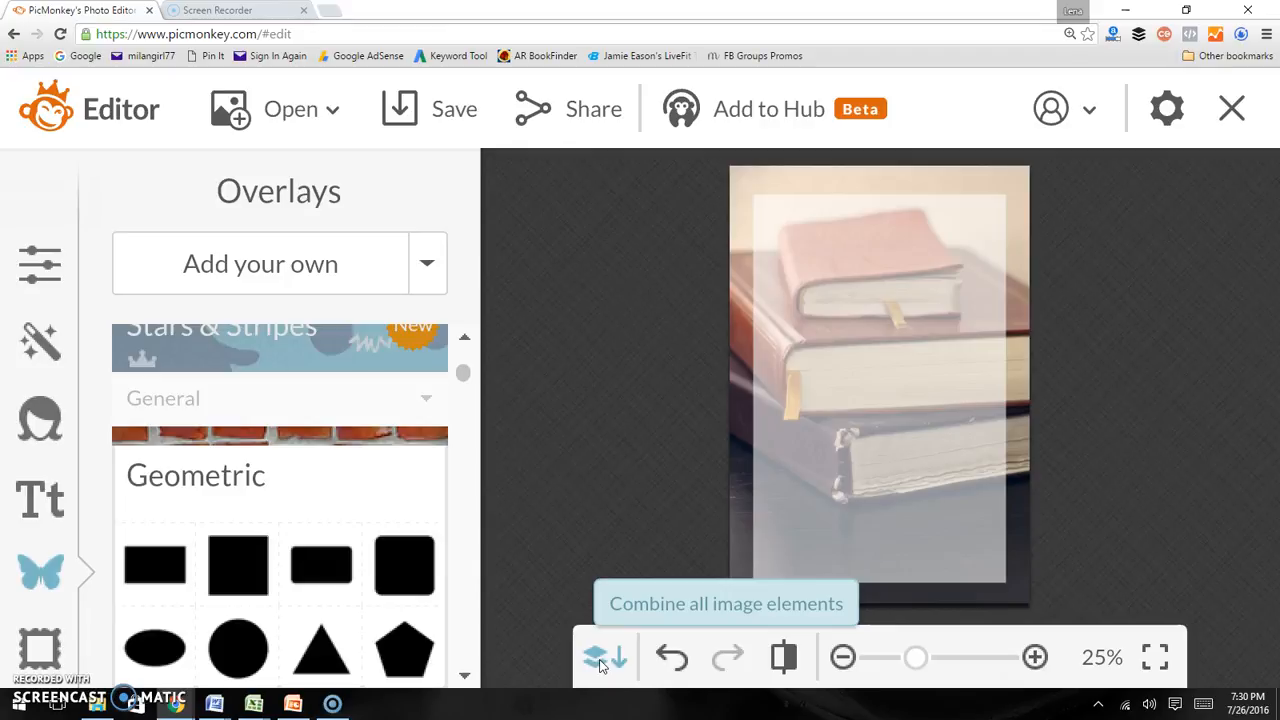
click(601, 662)
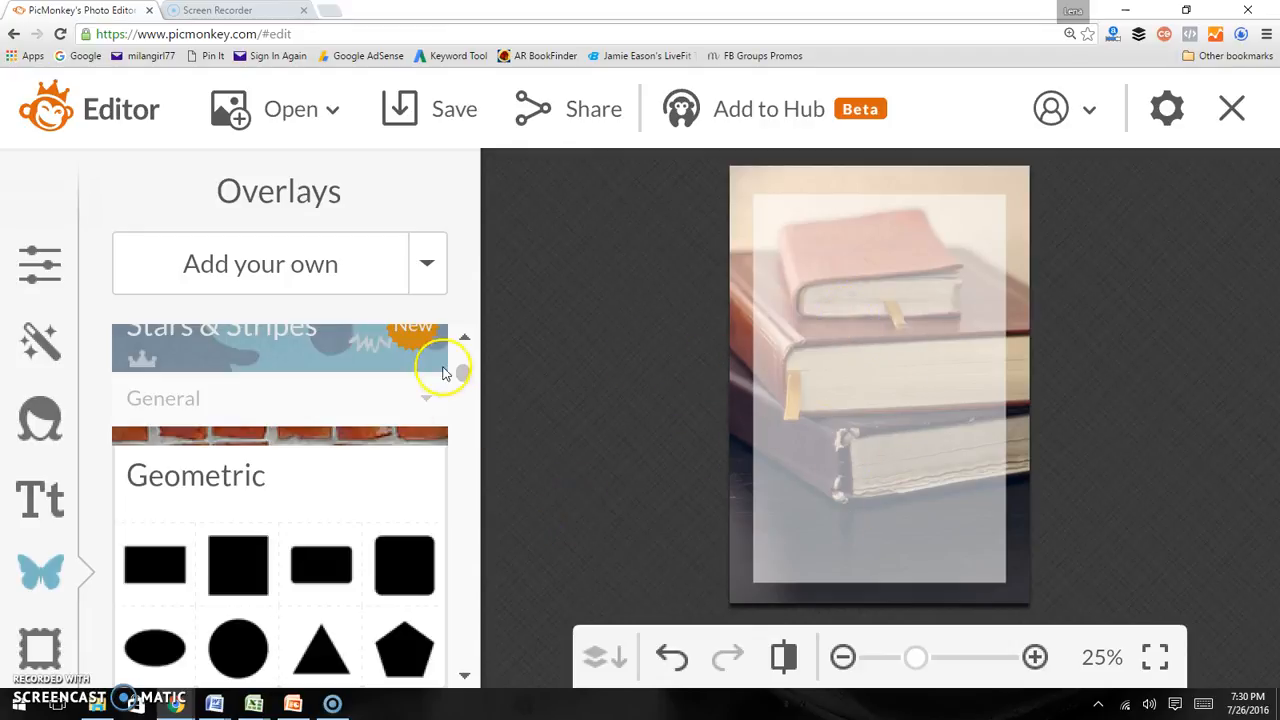
Open the text tools and choose the Sketch Block font from the font list
click(63, 503)
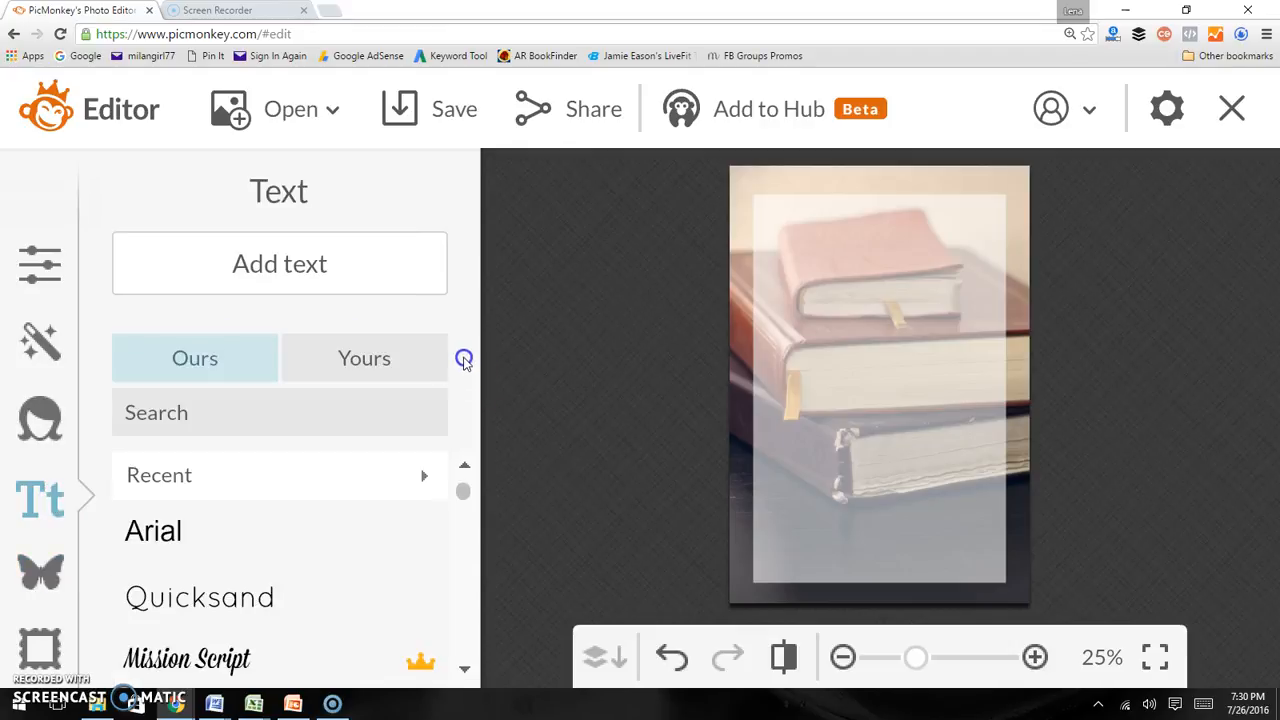
scroll(286, 503, down, 3)
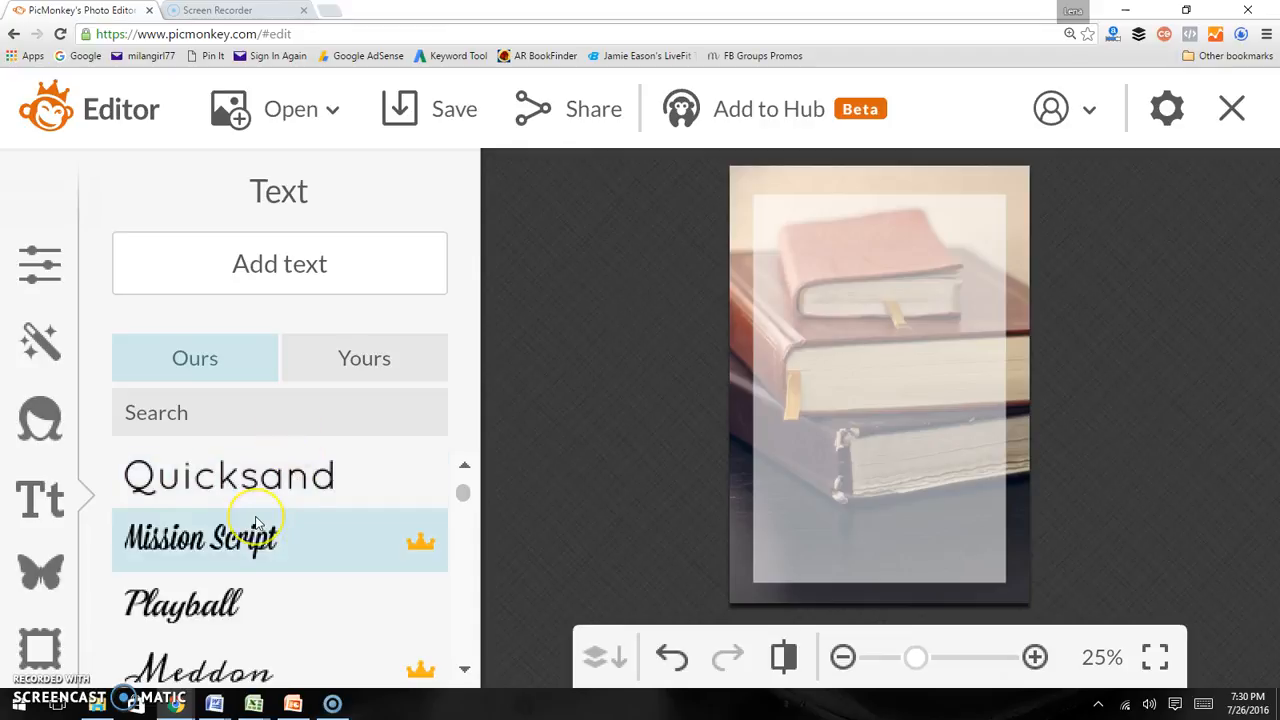
scroll(257, 524, down, 5)
scroll(257, 512, down, 10)
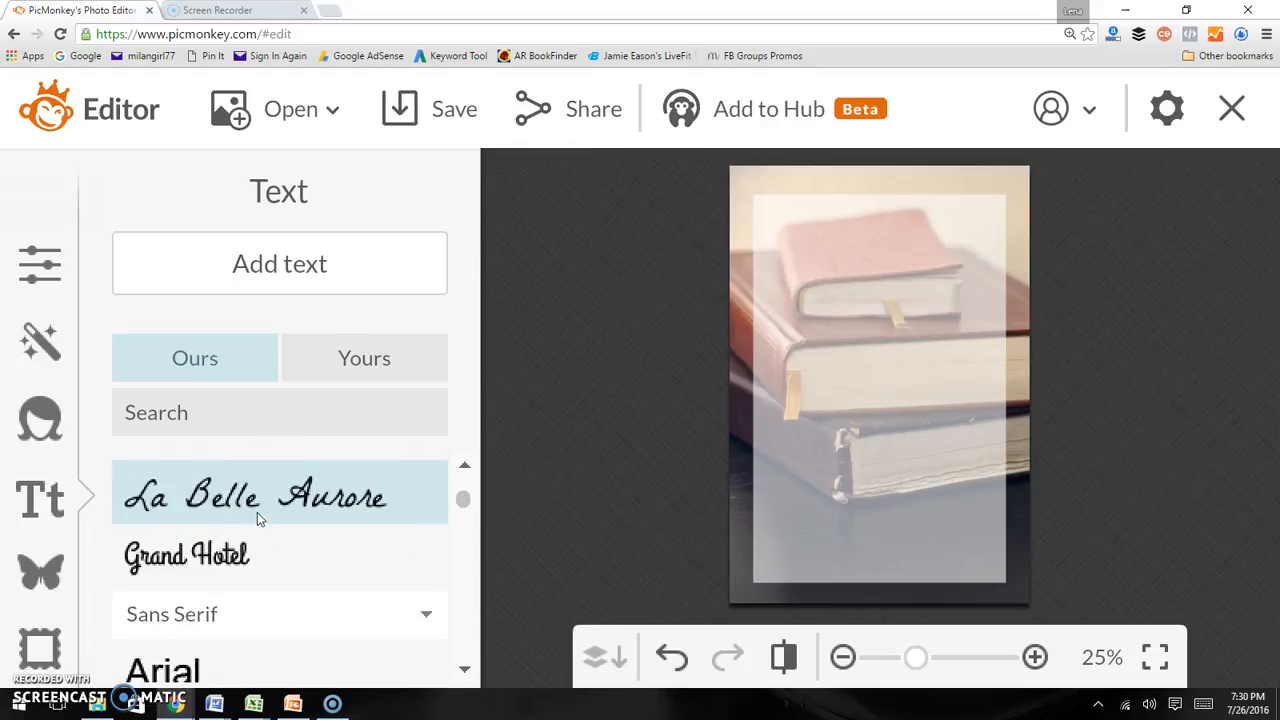
scroll(257, 517, down, 8)
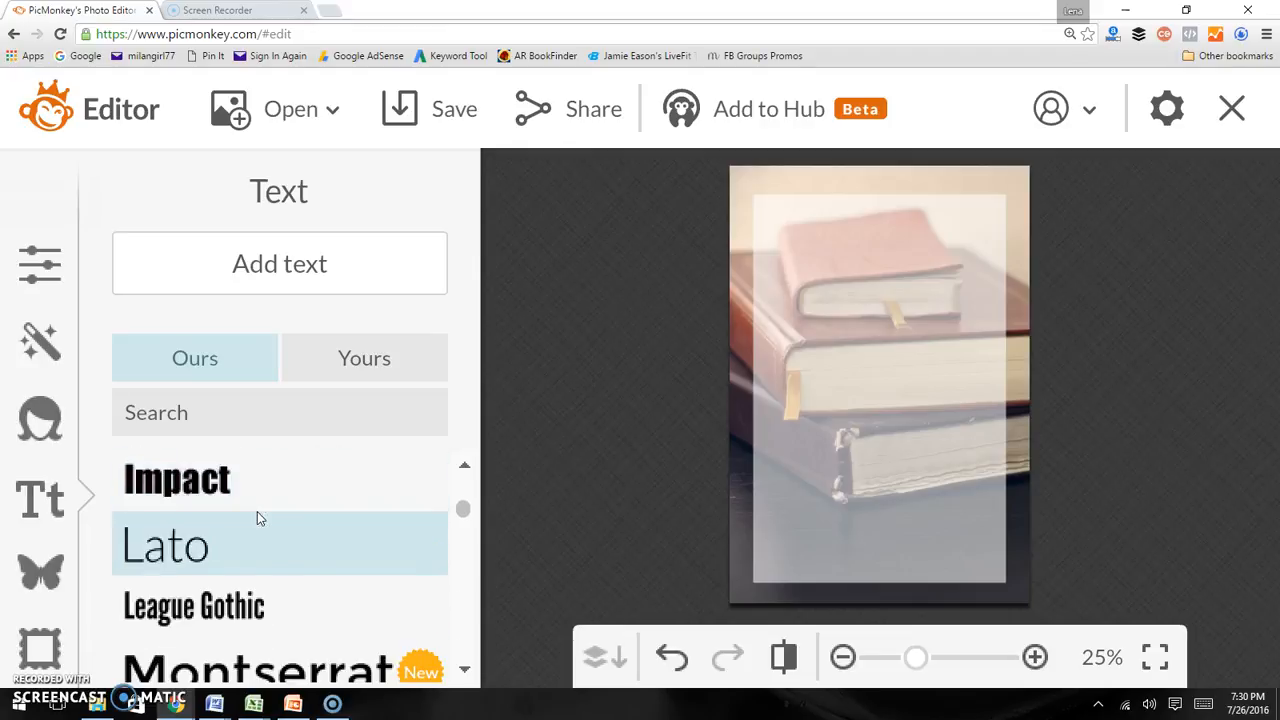
scroll(257, 511, down, 13)
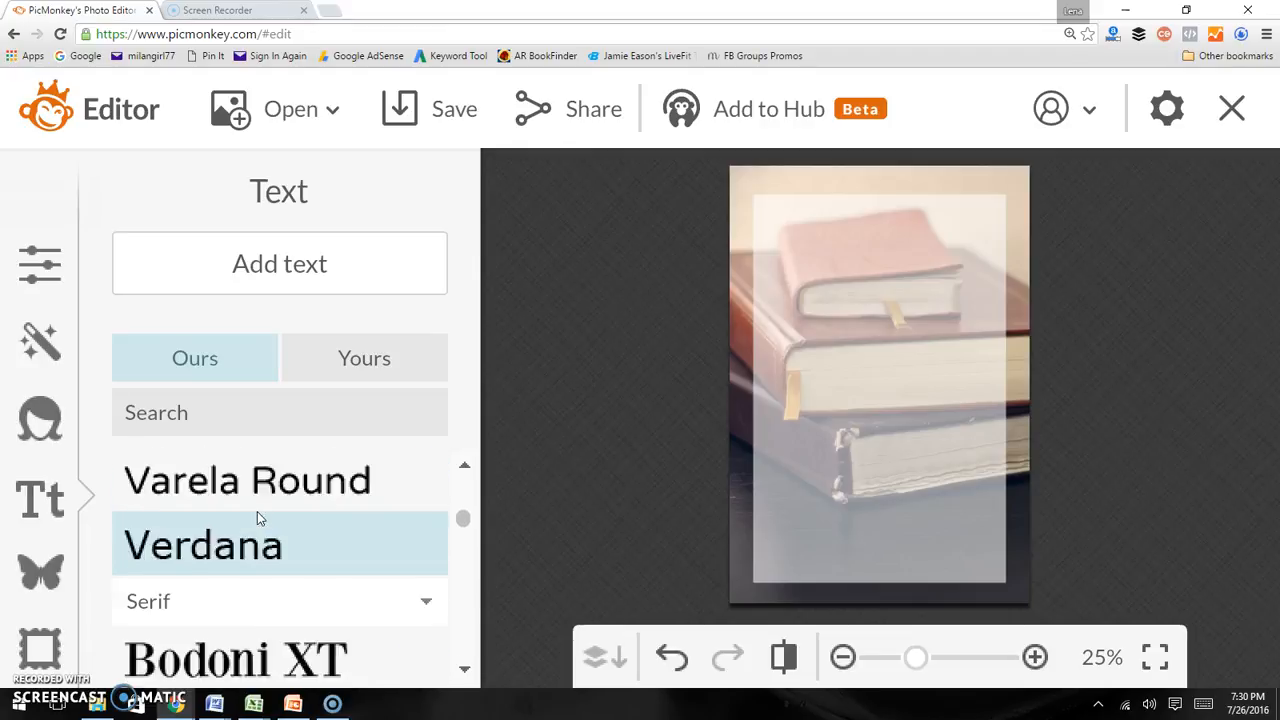
scroll(257, 514, down, 10)
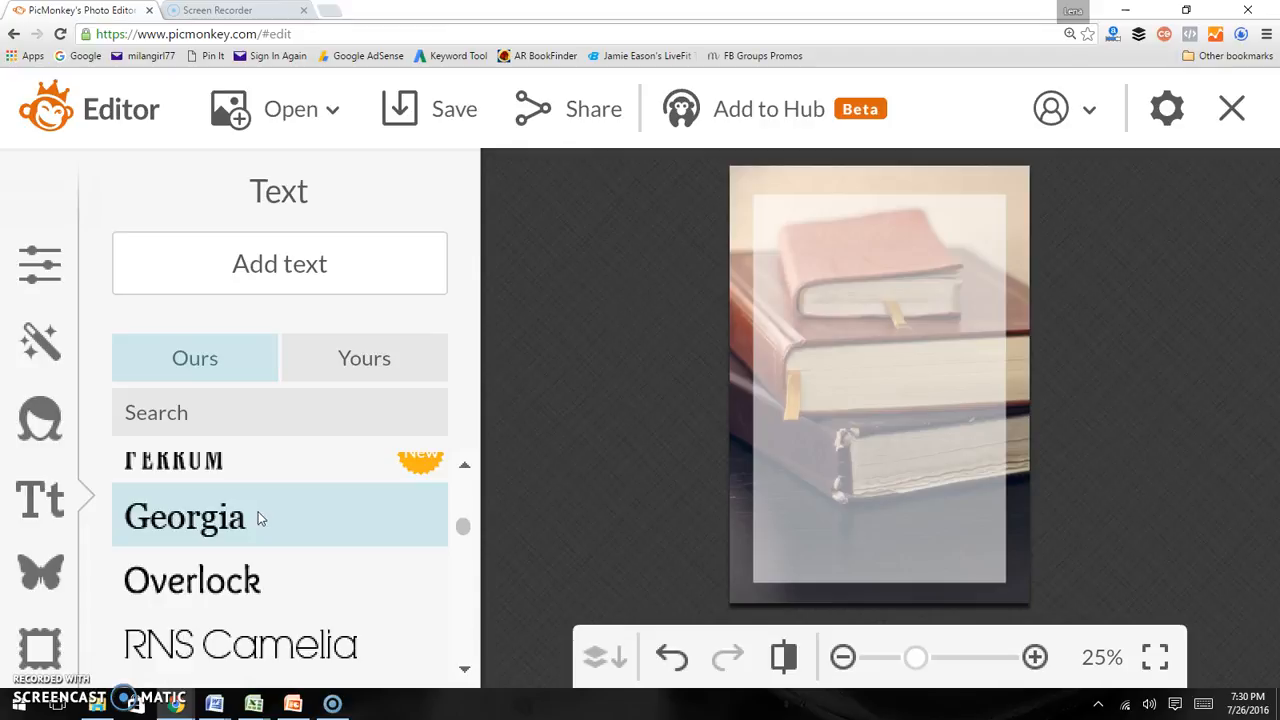
scroll(258, 518, down, 12)
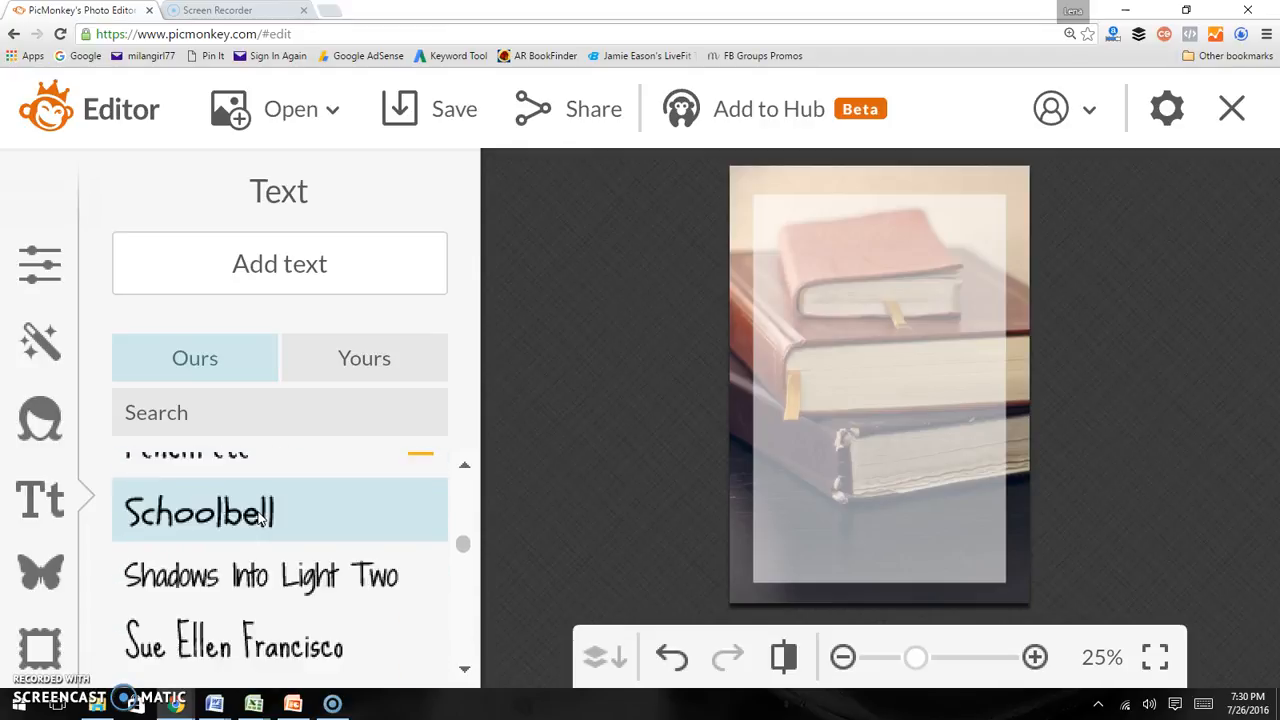
scroll(258, 512, down, 12)
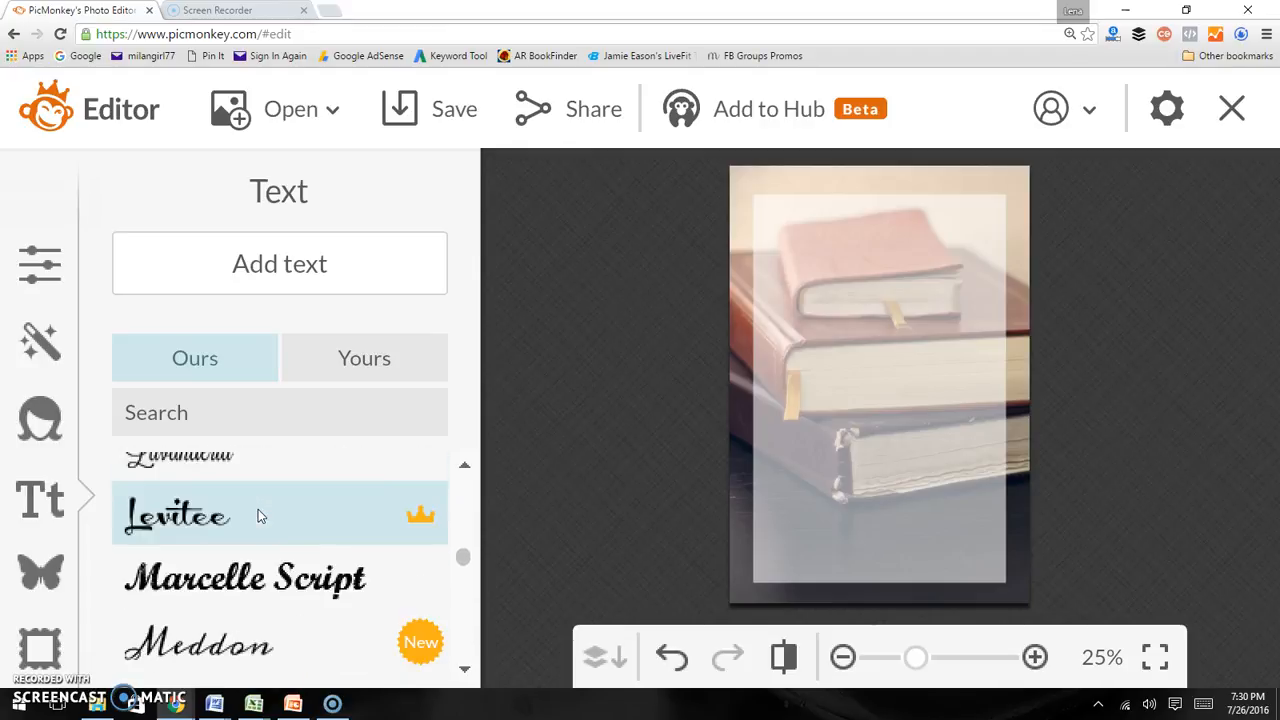
scroll(258, 512, down, 12)
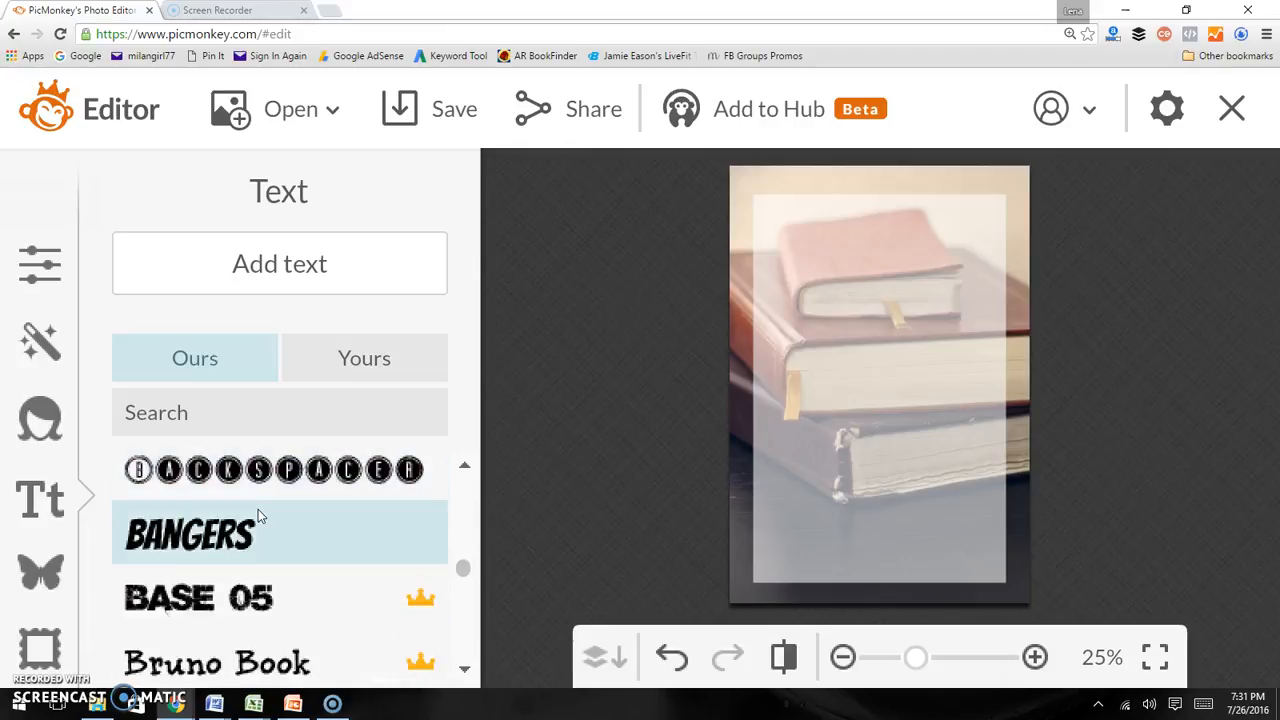
scroll(258, 512, down, 5)
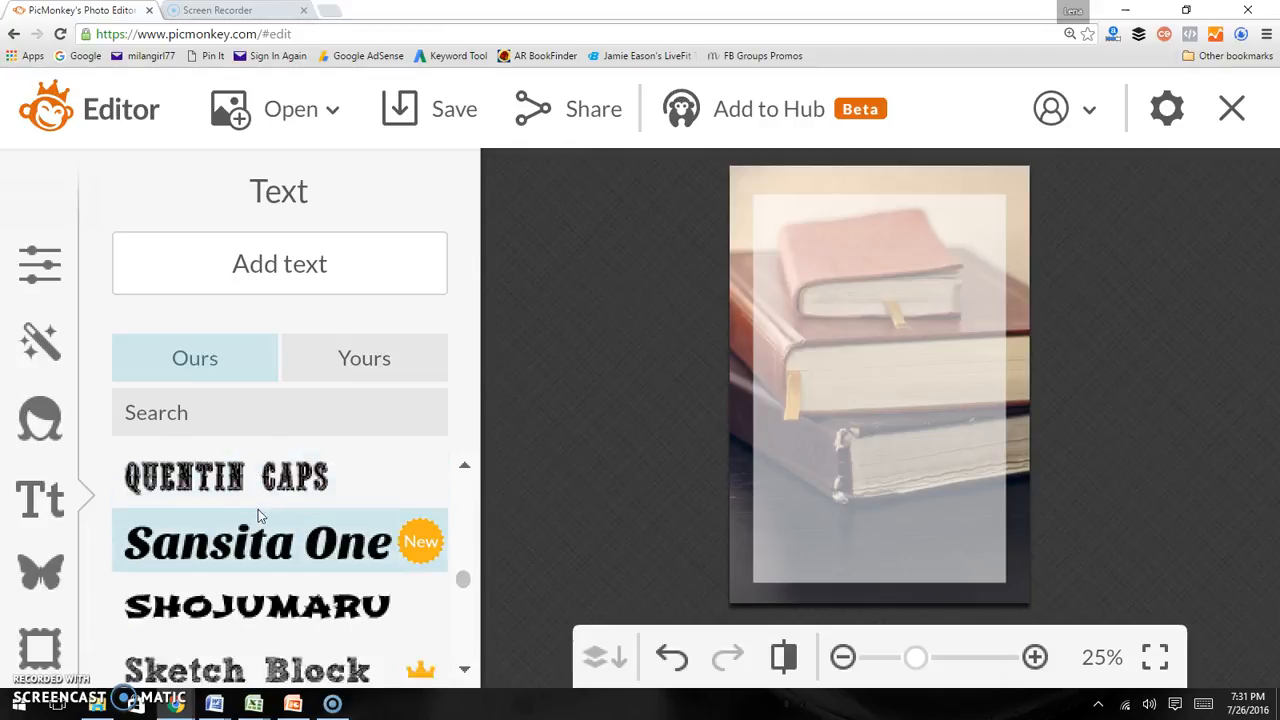
click(270, 598)
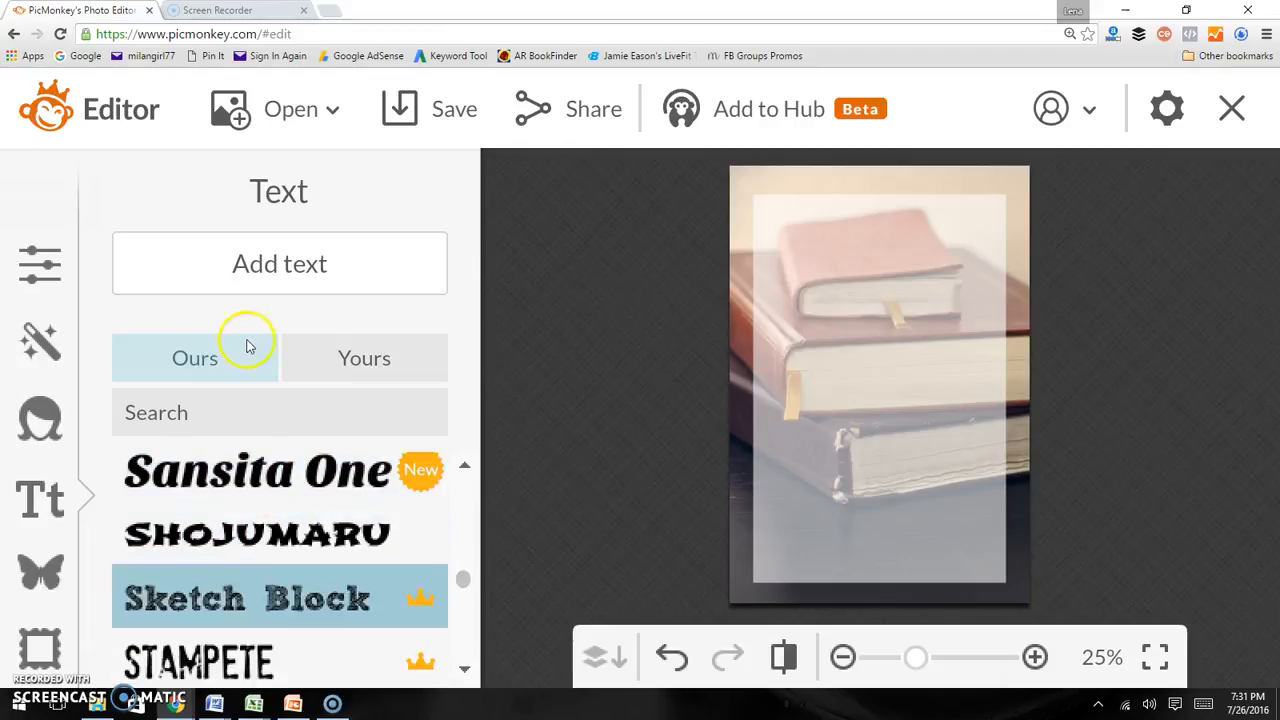
Add a text box with the number 4, enlarge it to size 409 and place it in the upper left
click(272, 263)
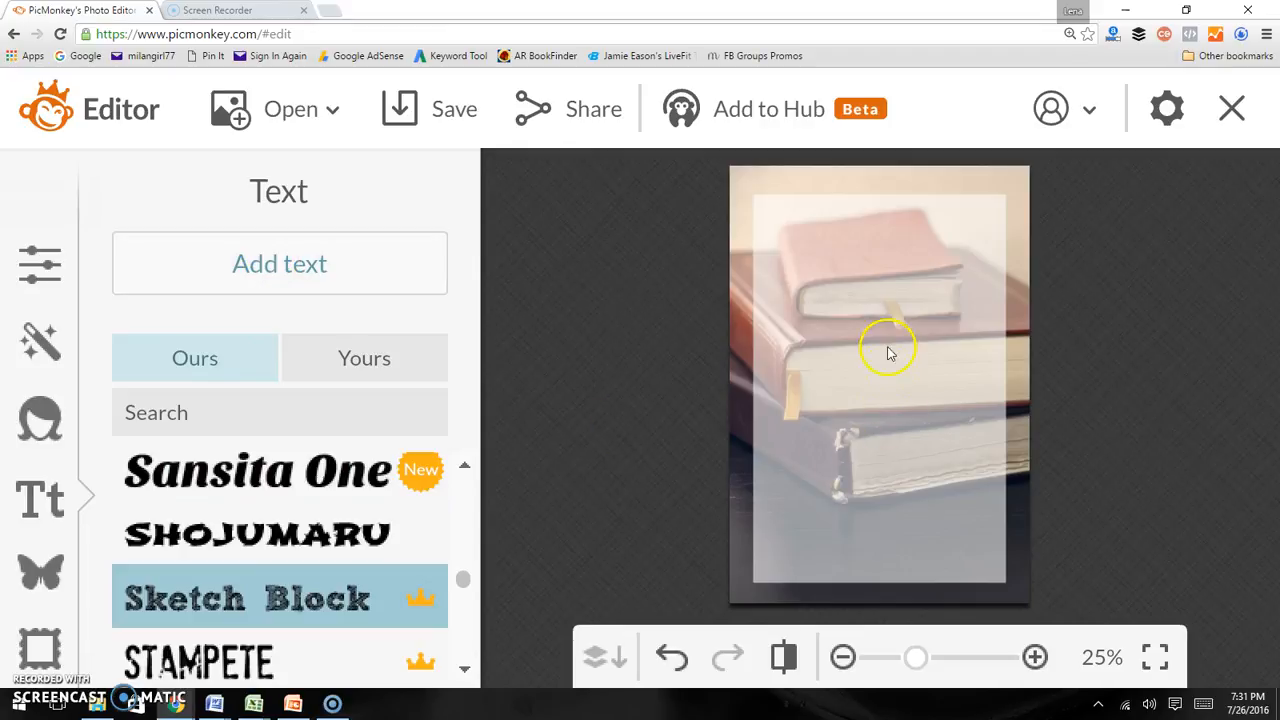
click(413, 285)
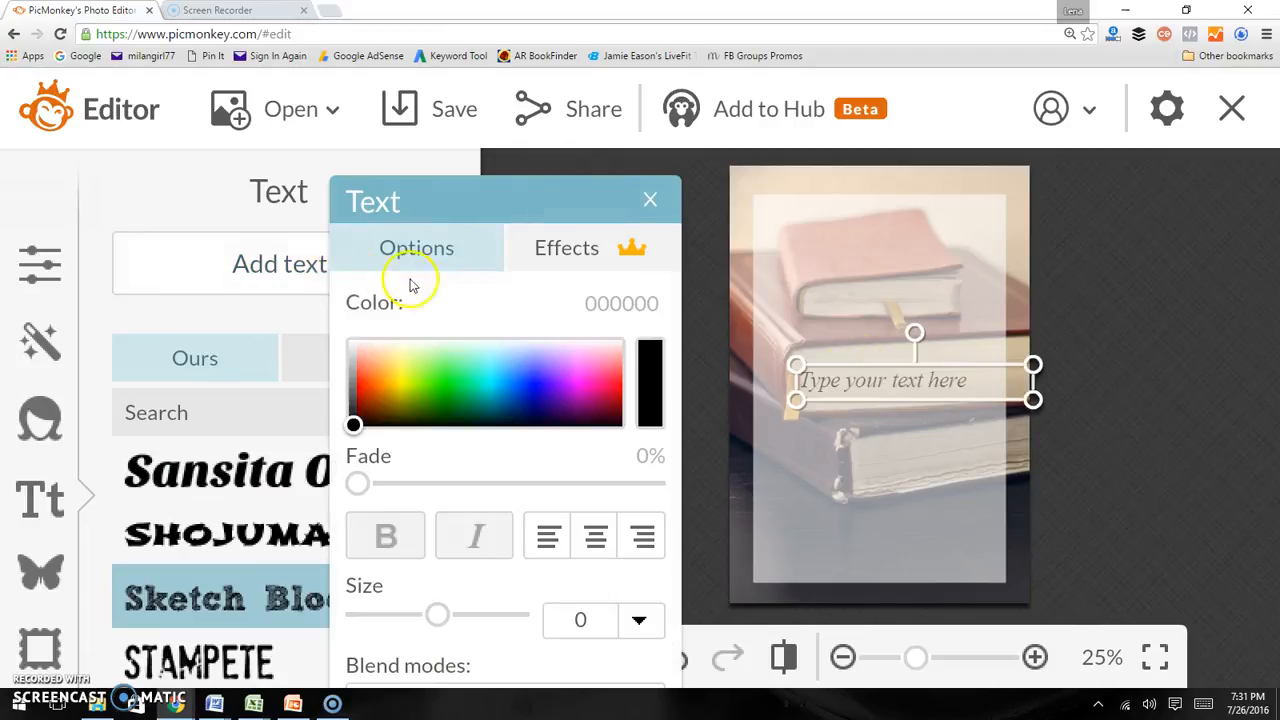
click(906, 377)
text(4)
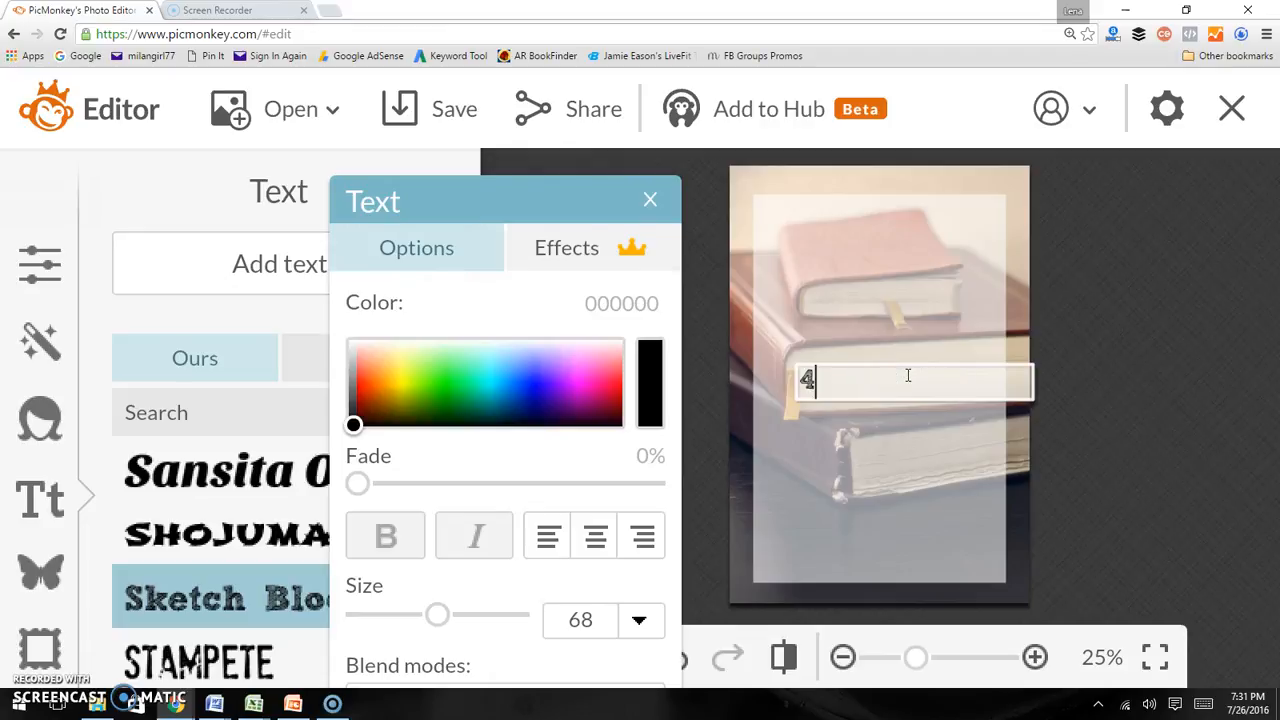
click(963, 397)
click(988, 385)
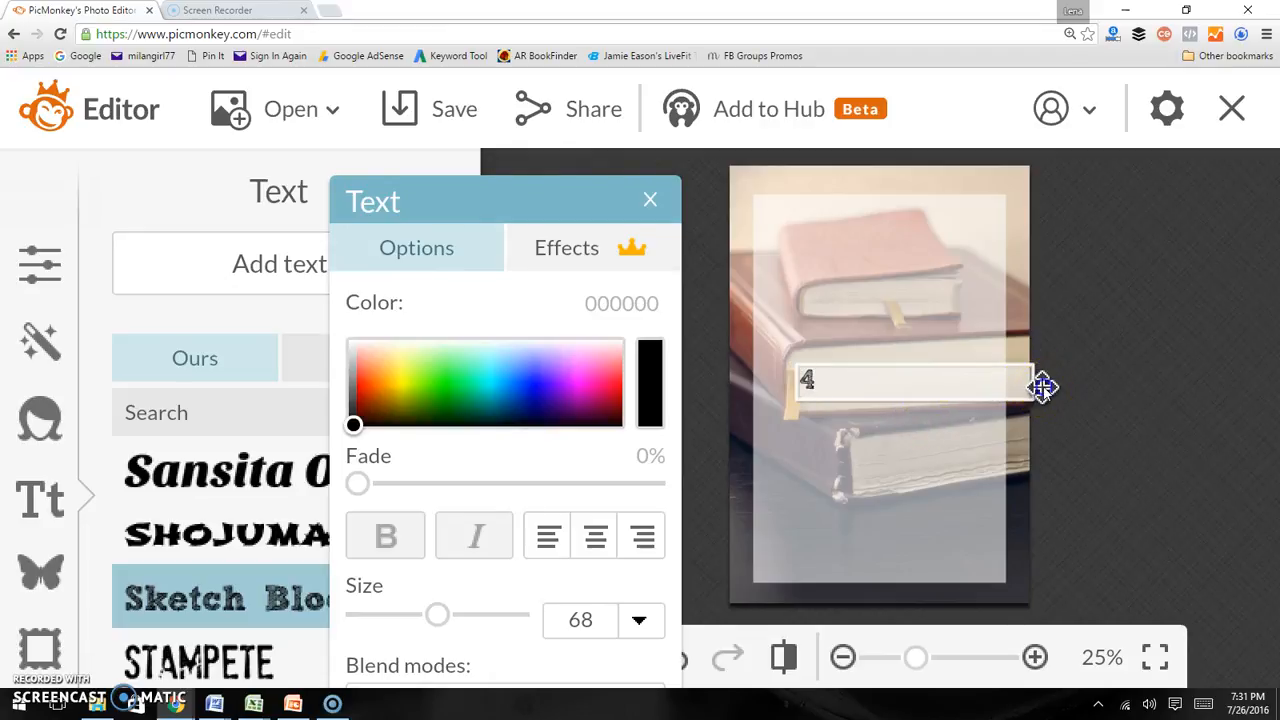
click(1043, 385)
click(1025, 380)
drag(1030, 378, 1006, 634)
drag(903, 508, 854, 354)
drag(942, 474, 865, 357)
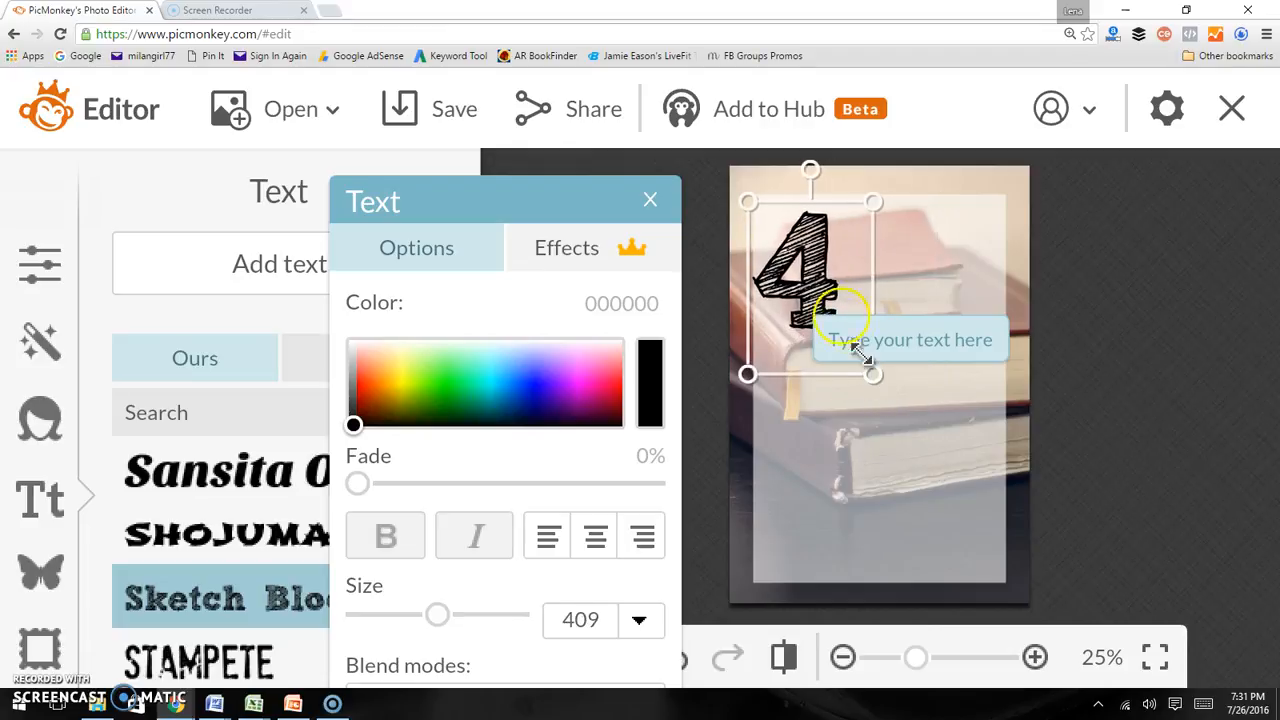
drag(827, 291, 835, 299)
Change the font of the 4 to Lavanderia
click(210, 357)
scroll(200, 595, up, 5)
scroll(197, 592, down, 15)
scroll(197, 592, up, 4)
scroll(196, 592, down, 3)
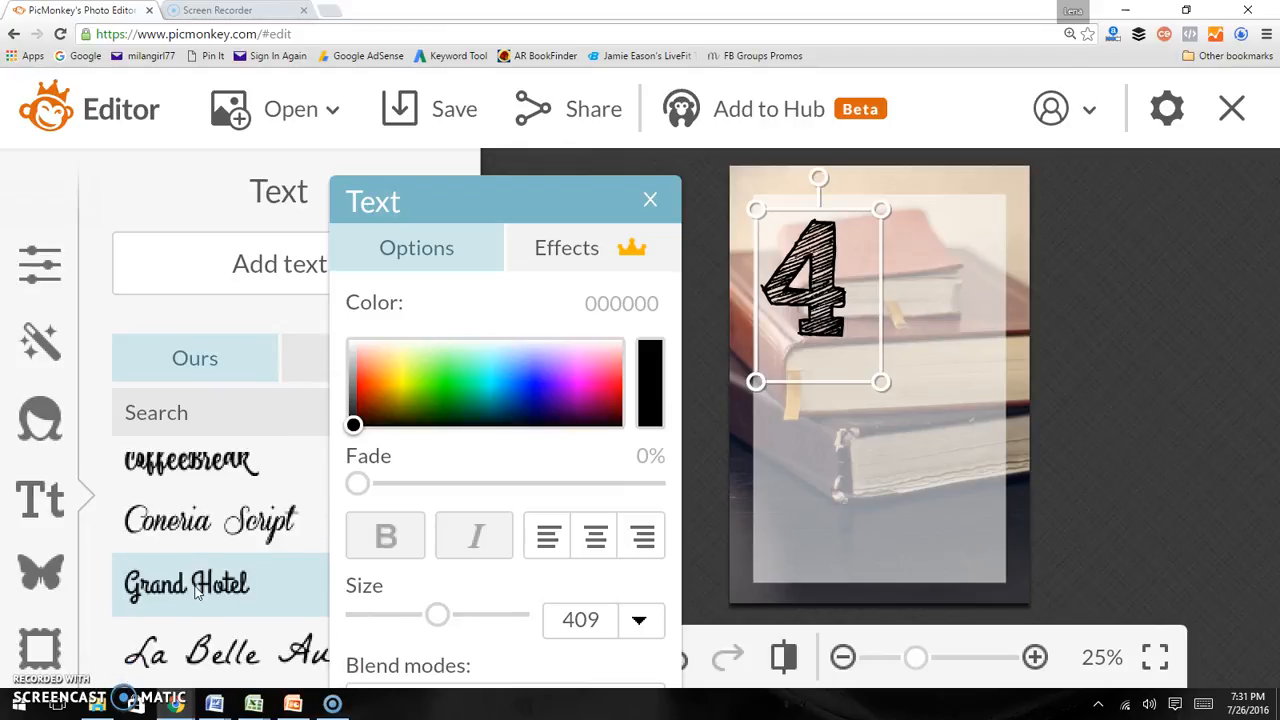
click(196, 585)
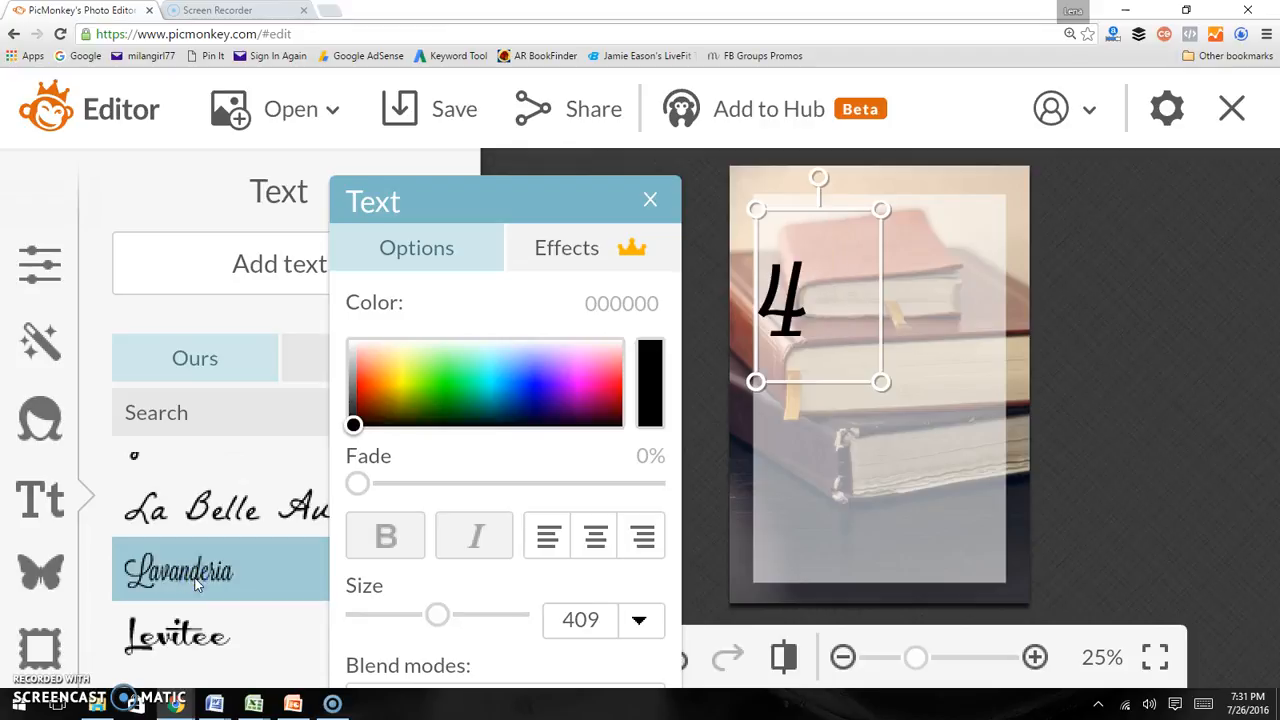
Add a second text box reading Gift Ideas below the 4 and centre-align it
click(304, 285)
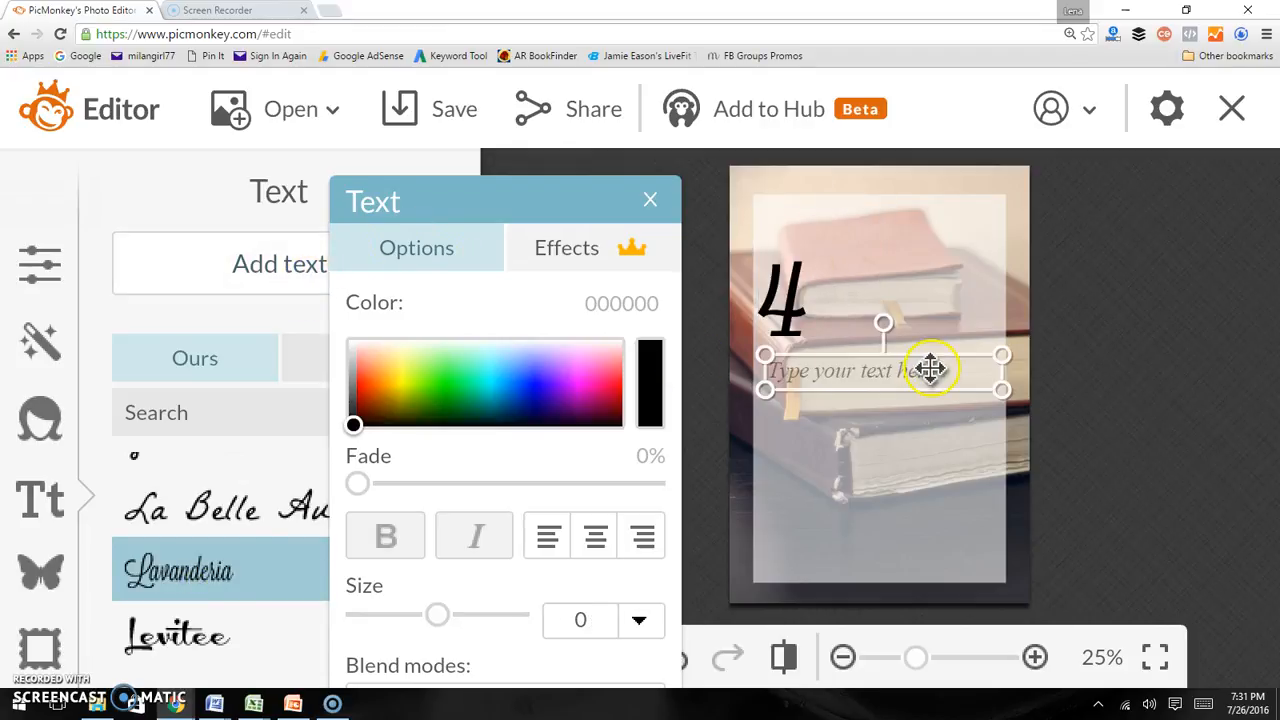
click(931, 369)
text(Gift Ideas)
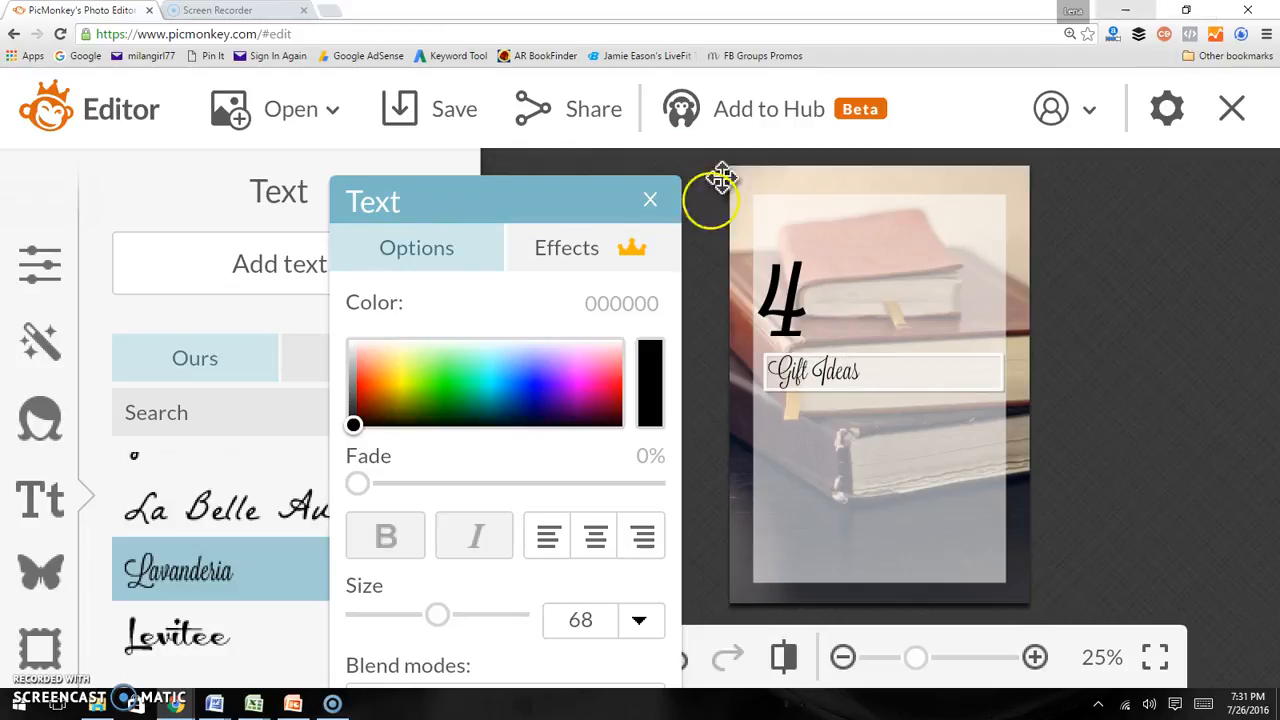
click(595, 537)
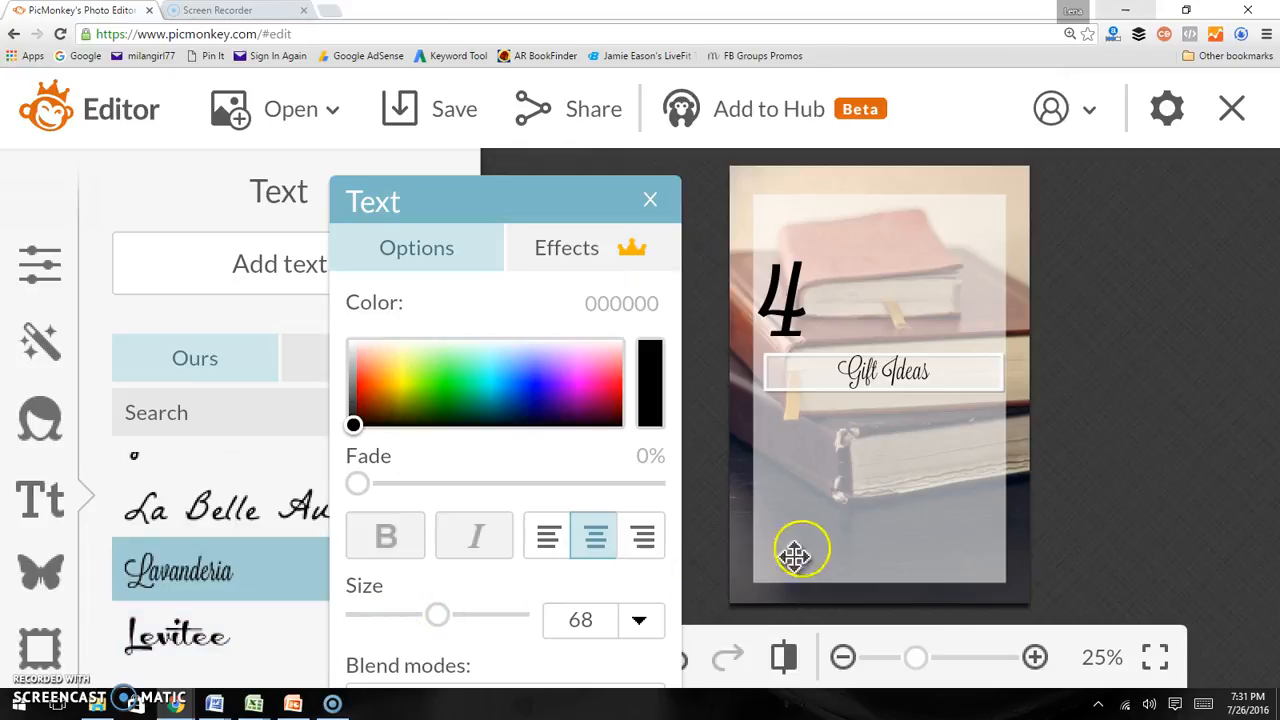
Enlarge the Gift Ideas text to size 172 and move it to the lower part of the graphic
drag(957, 371, 850, 370)
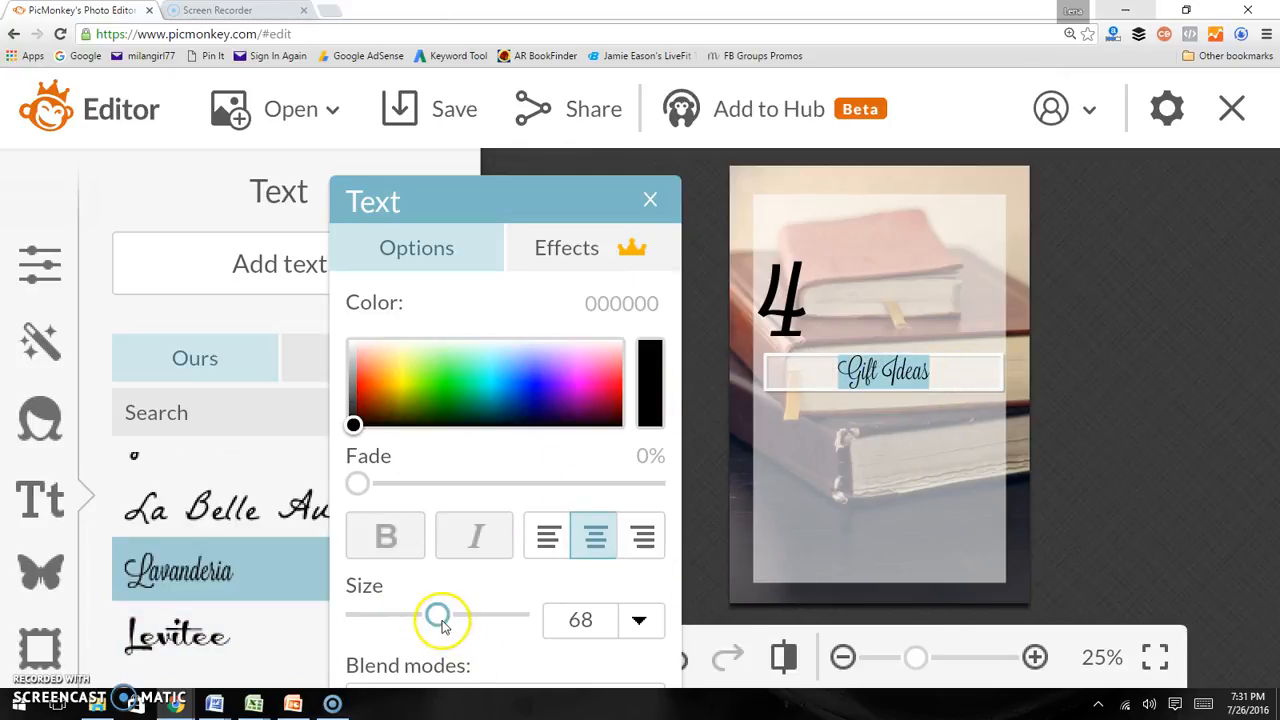
drag(440, 615, 494, 617)
click(754, 503)
drag(834, 368, 832, 541)
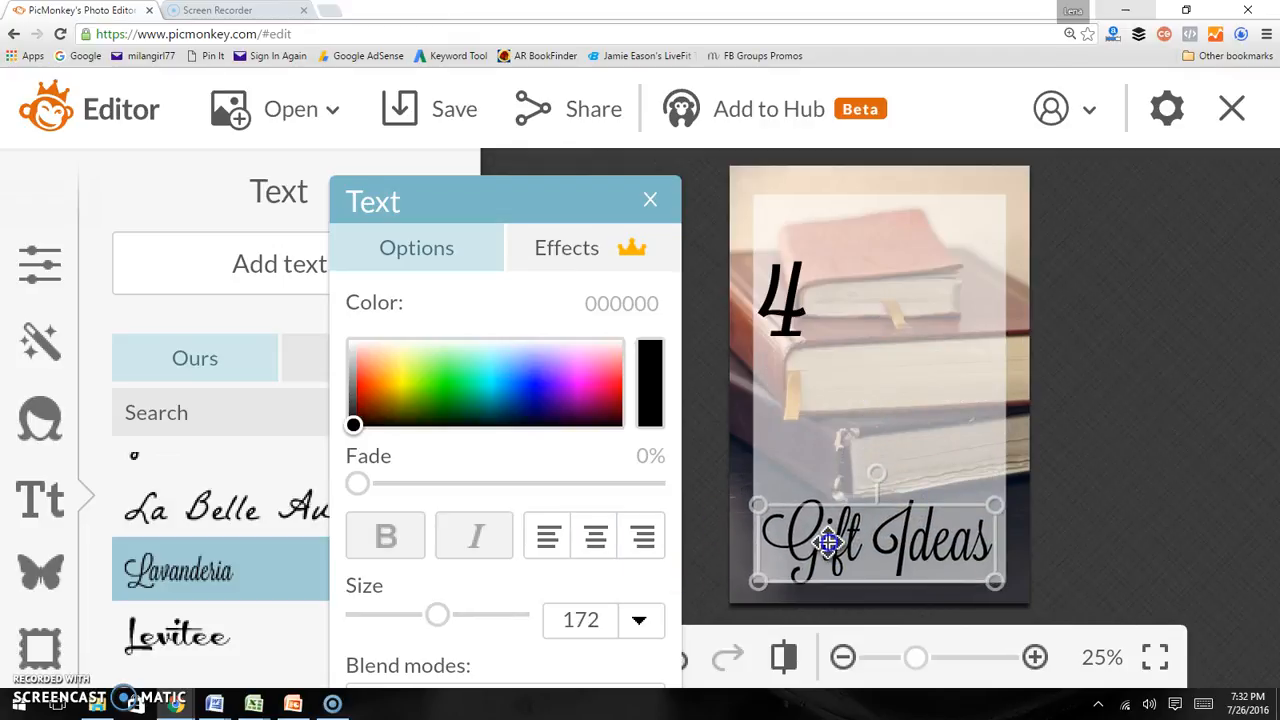
Try the CoffeeBreak font on the Gift Ideas text
click(1040, 496)
click(908, 534)
drag(914, 538, 909, 532)
double_click(909, 532)
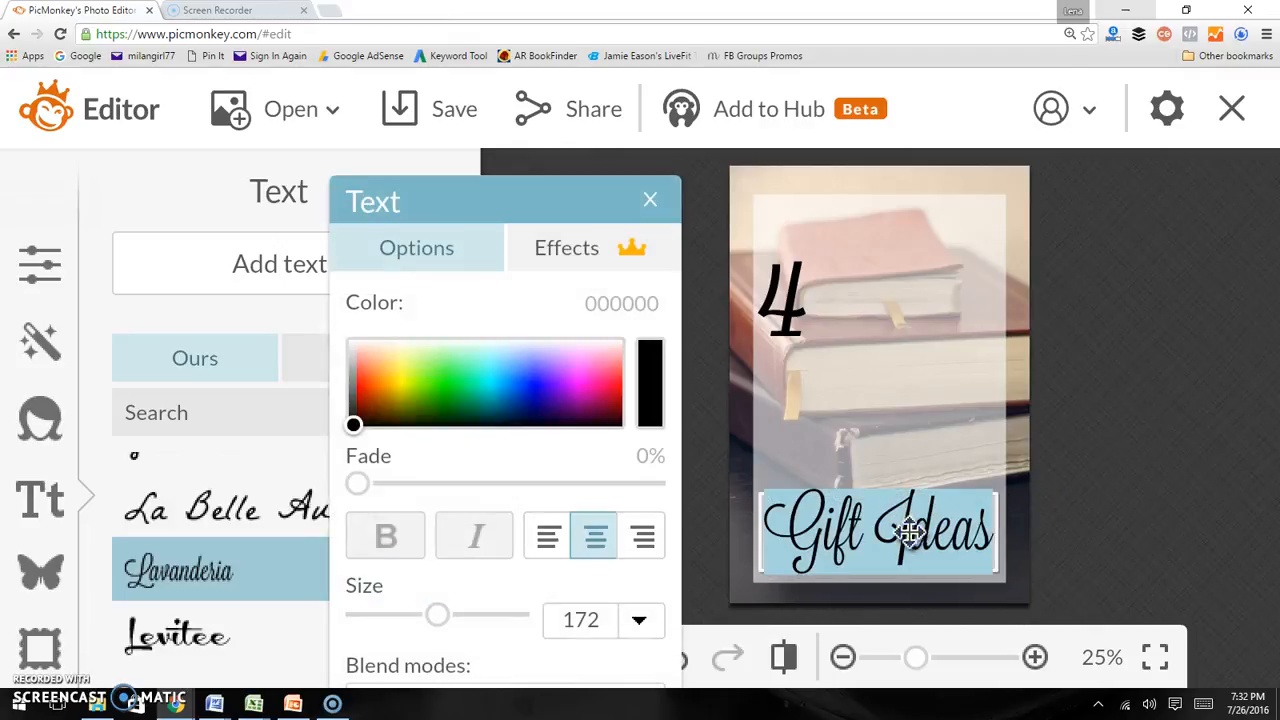
scroll(252, 598, up, 5)
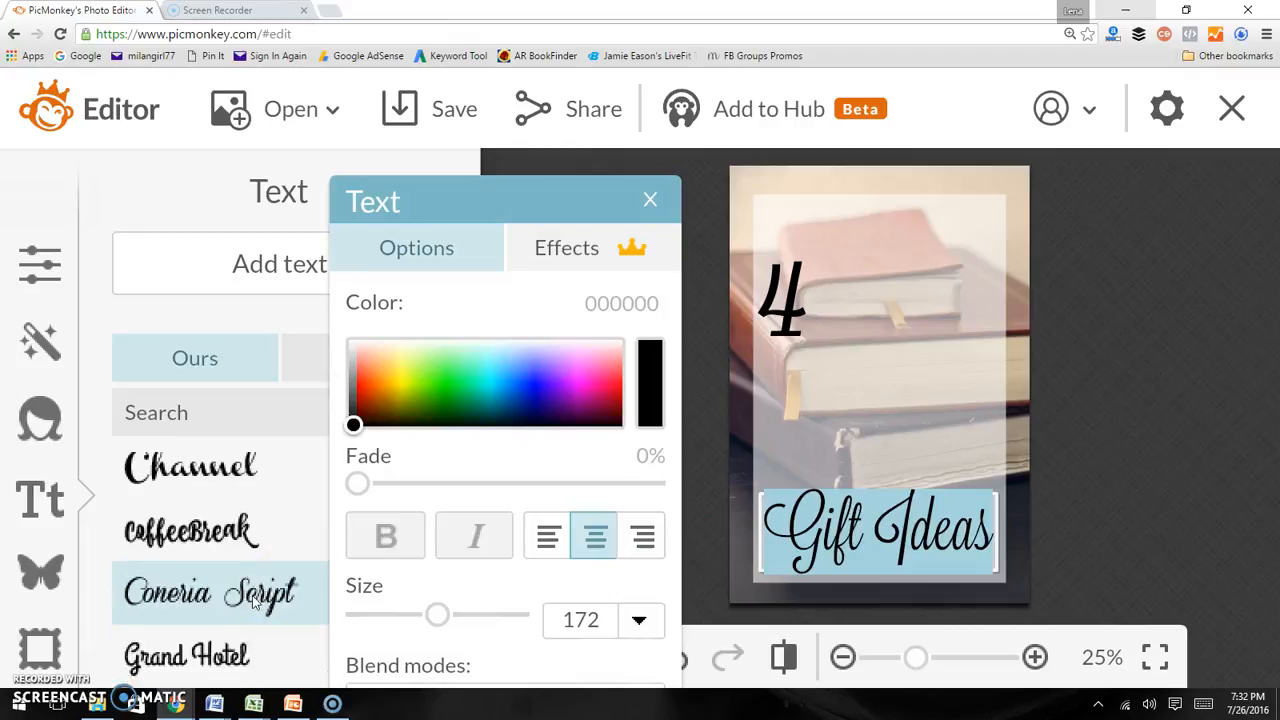
scroll(252, 598, up, 1)
click(252, 595)
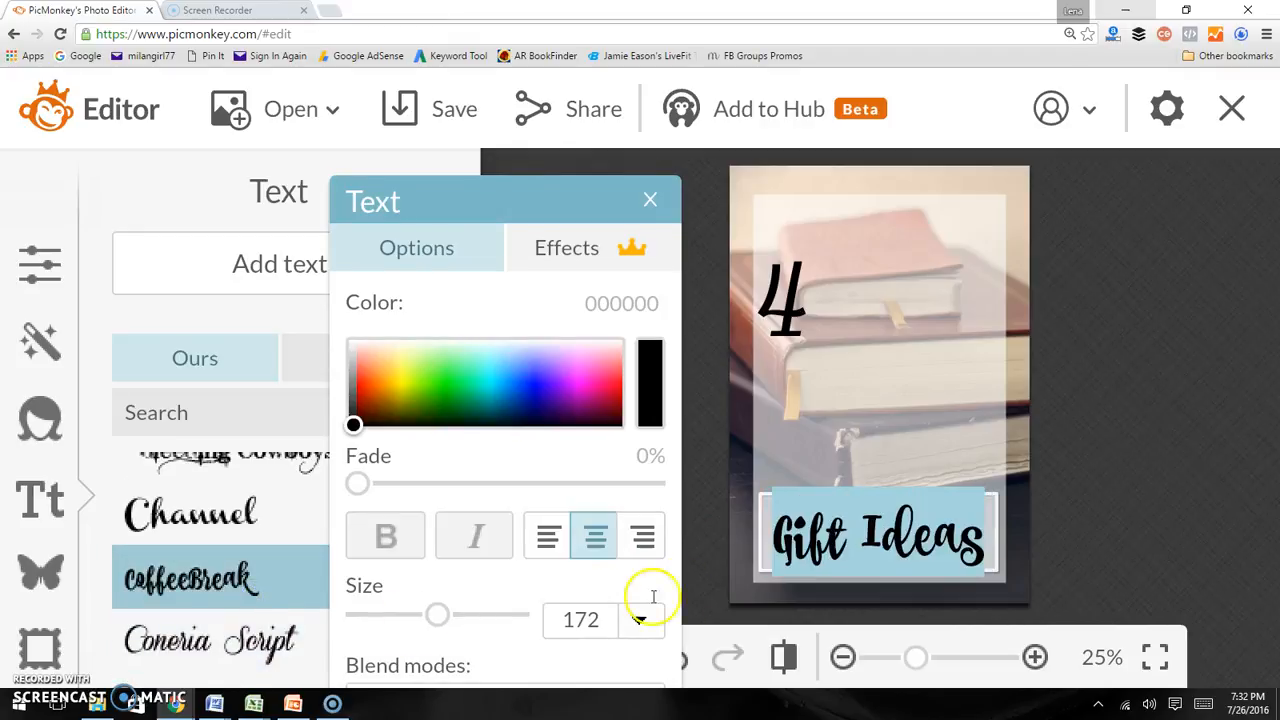
Change the Gift Ideas text's font to TRASHHAND
click(1037, 509)
click(881, 524)
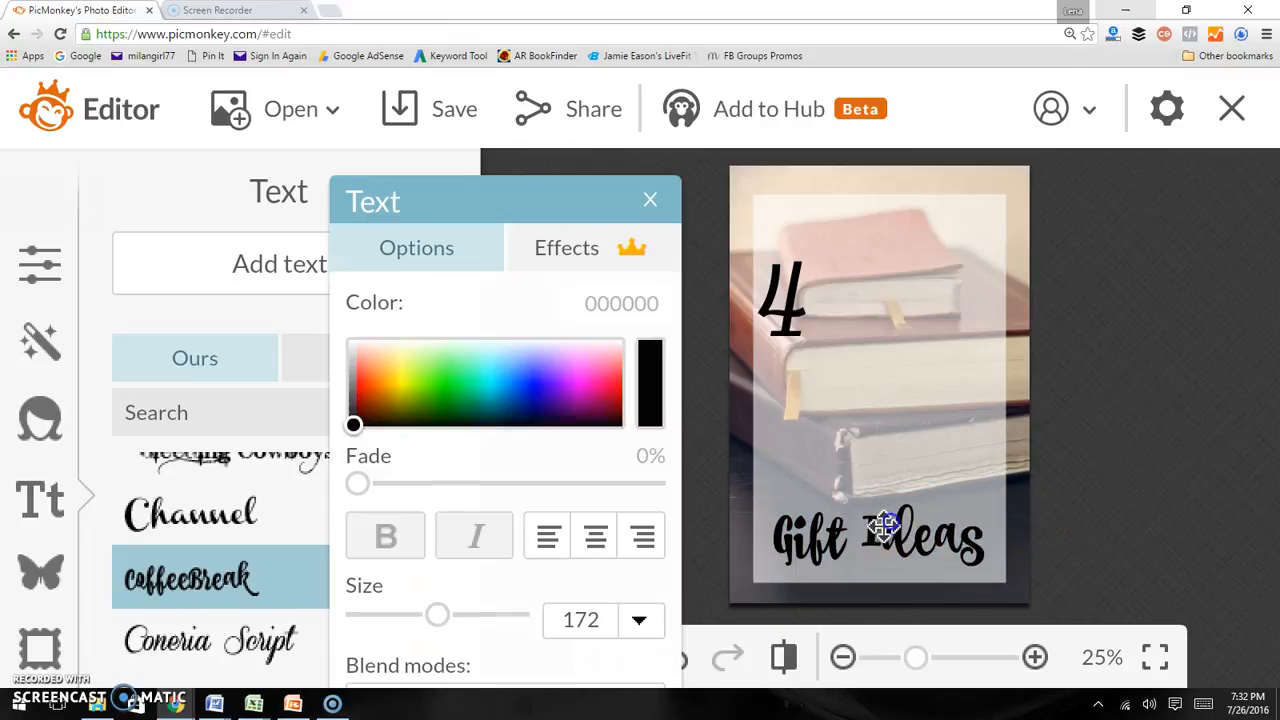
double_click(885, 520)
scroll(165, 550, up, 3)
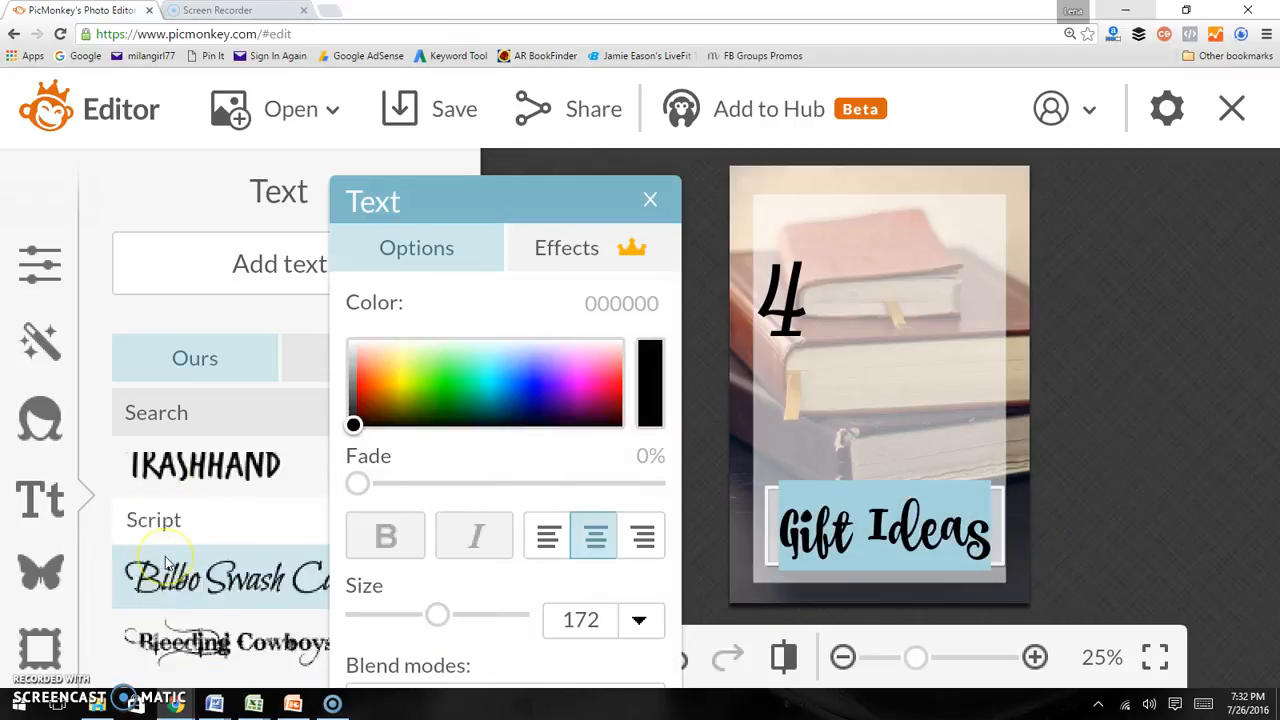
scroll(166, 560, up, 3)
scroll(166, 565, down, 2)
click(165, 590)
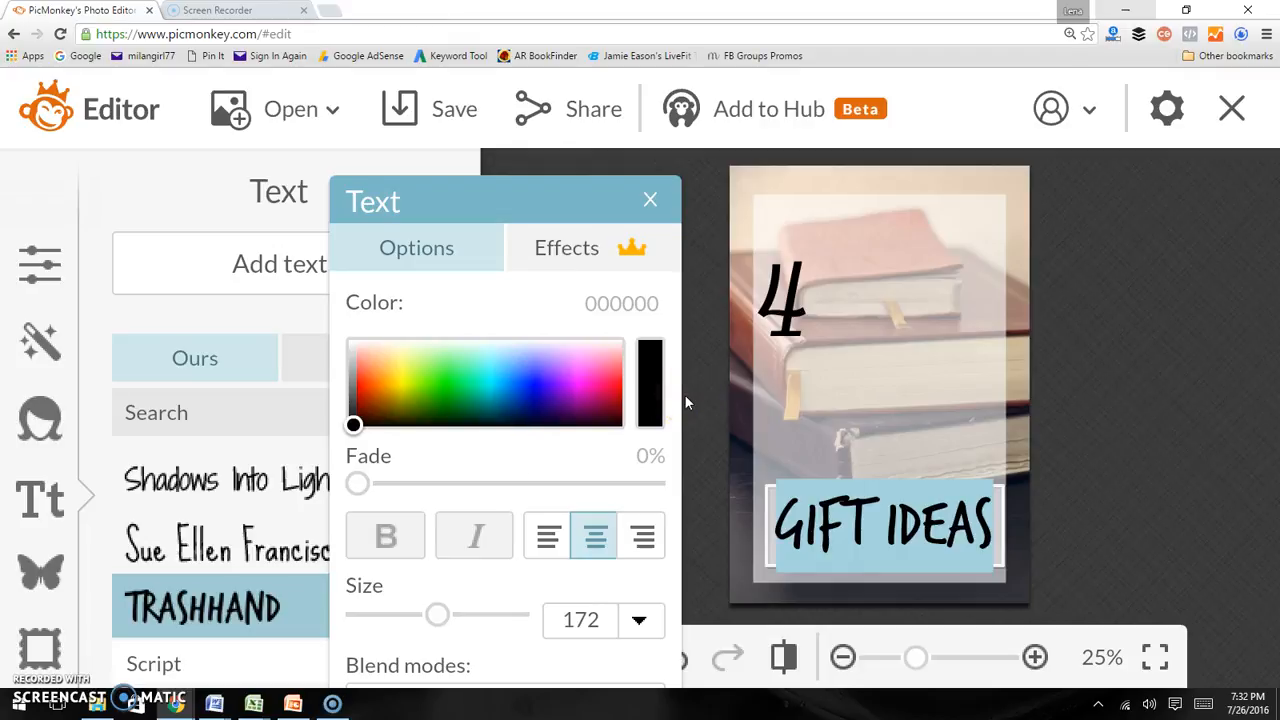
Select the 4 and try several fonts, settling on Ferrum
scroll(243, 551, up, 5)
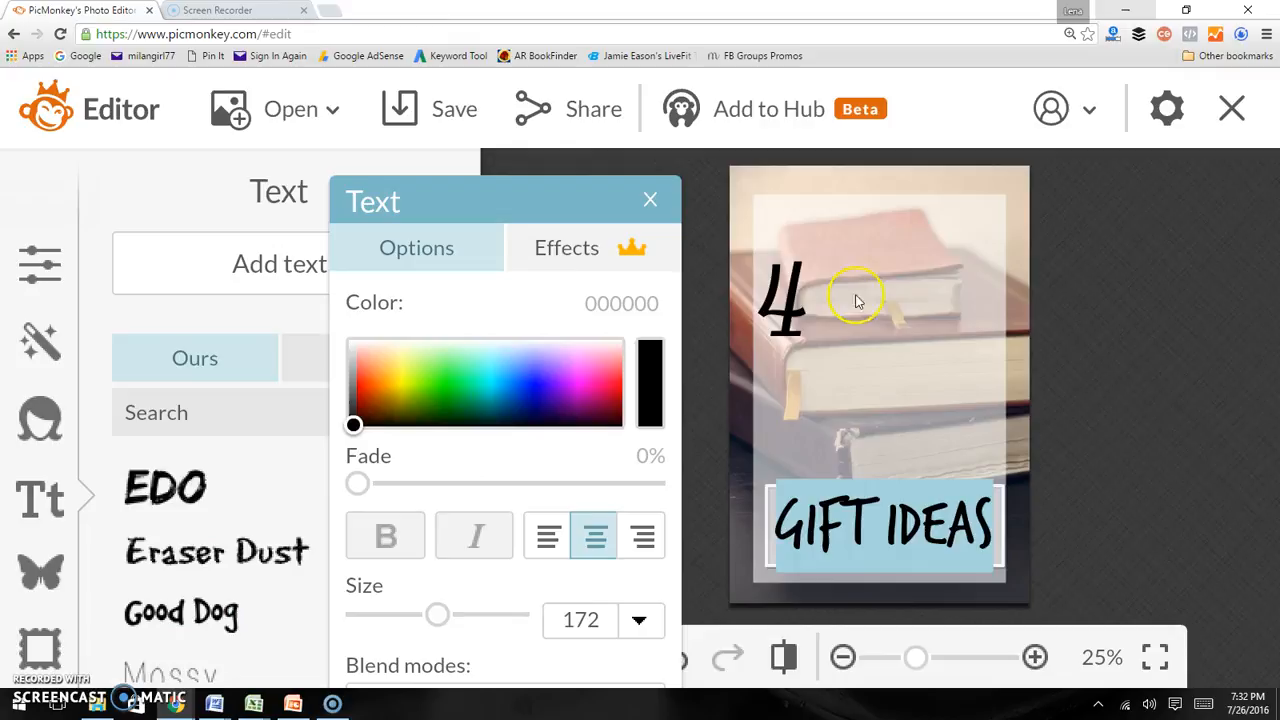
click(786, 294)
click(781, 297)
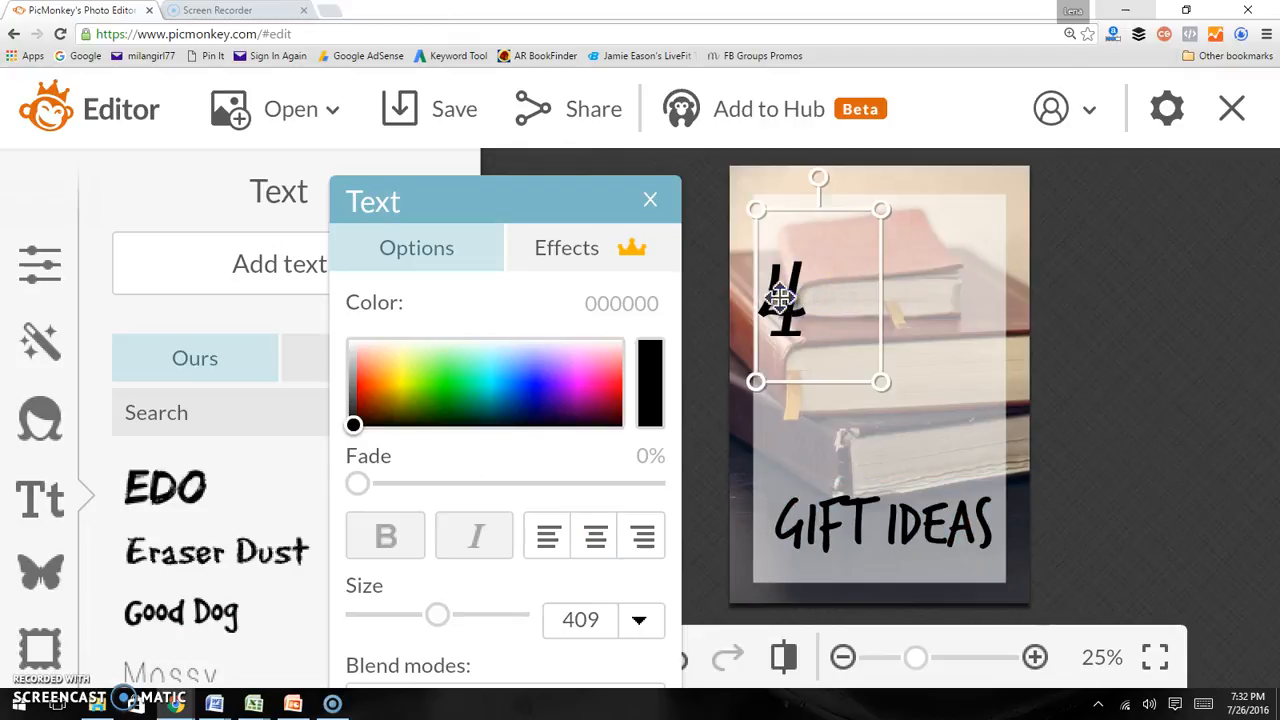
click(220, 614)
click(199, 531)
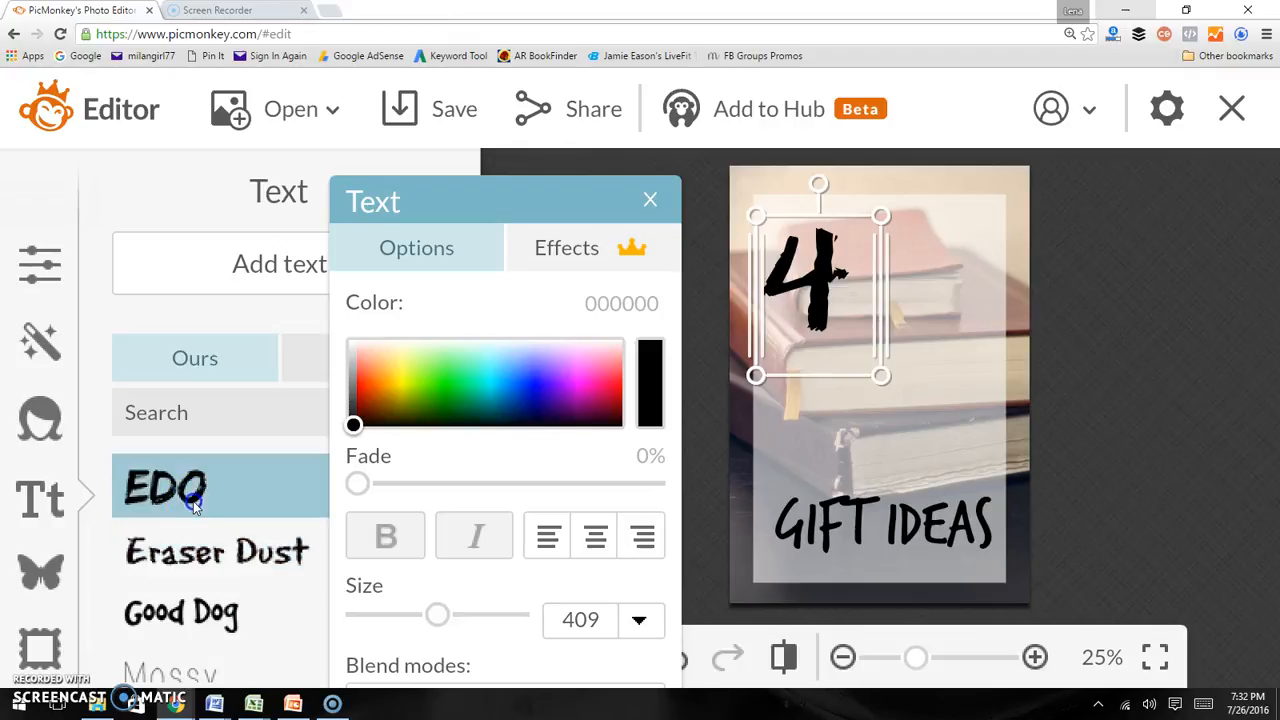
click(188, 490)
scroll(203, 545, up, 2)
scroll(203, 545, up, 2)
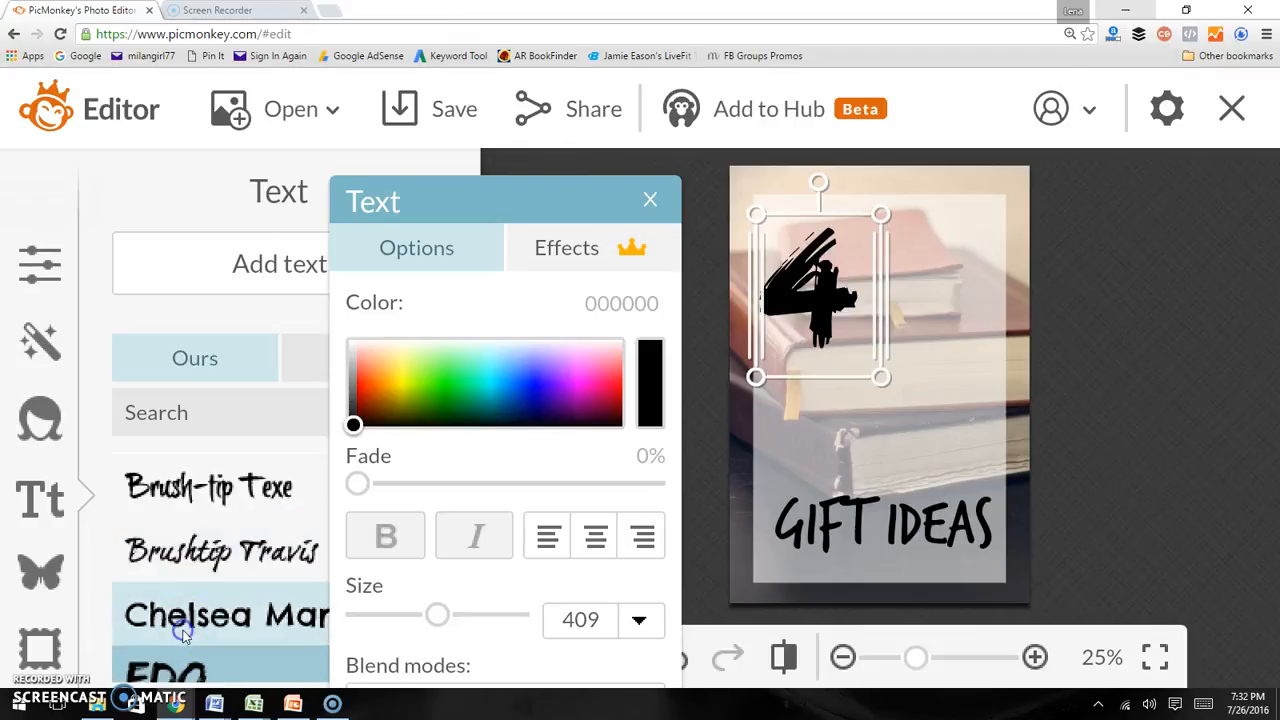
click(203, 607)
scroll(203, 600, up, 6)
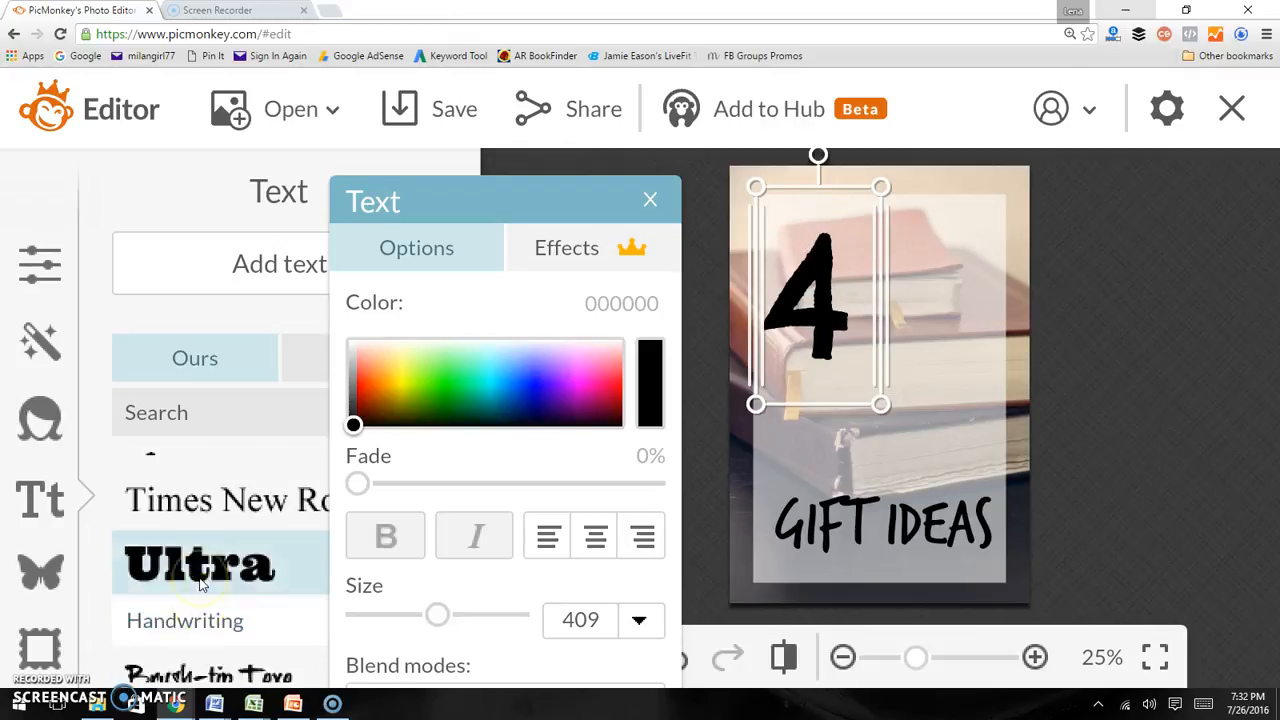
scroll(200, 585, up, 2)
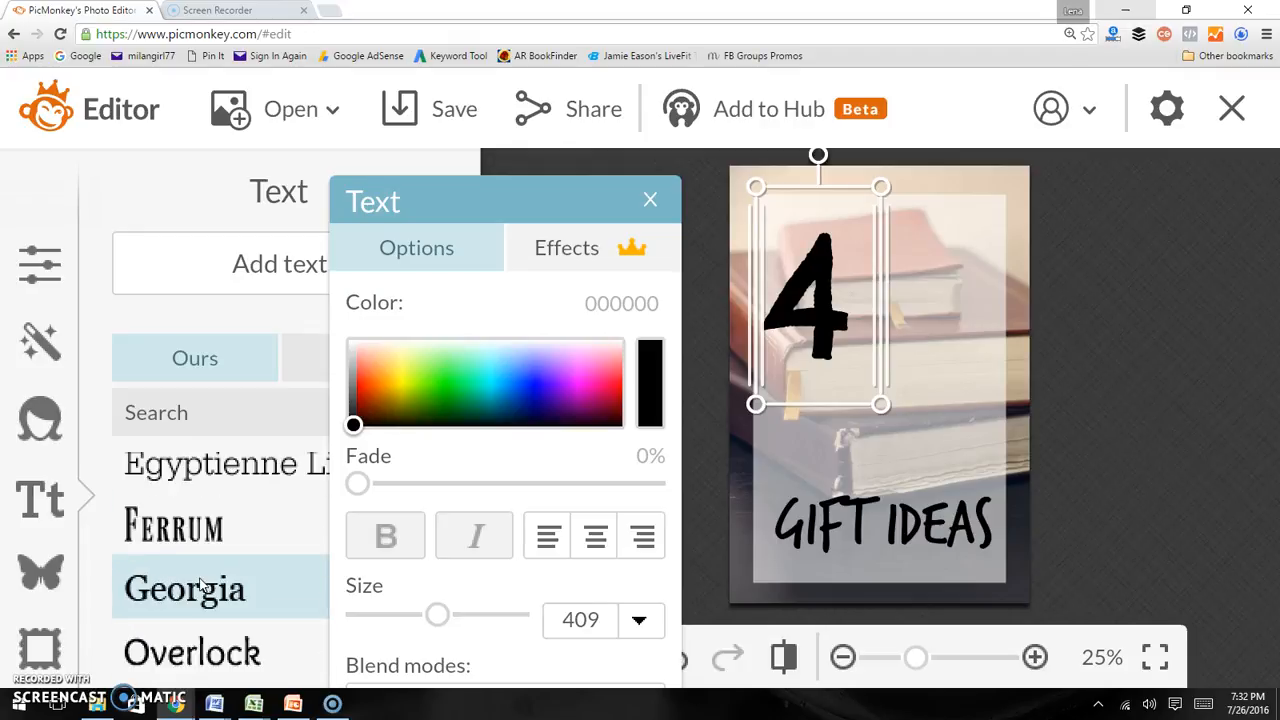
click(200, 520)
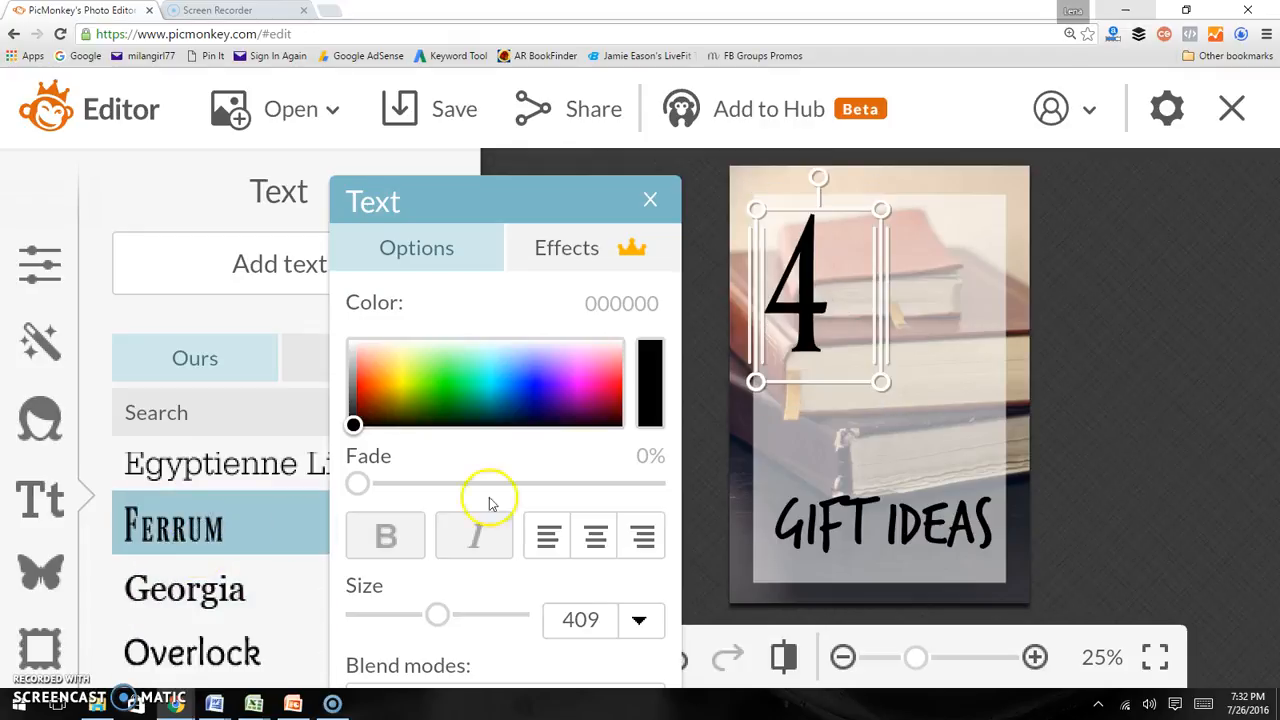
Select the 4 and shift it slightly to the right
double_click(851, 320)
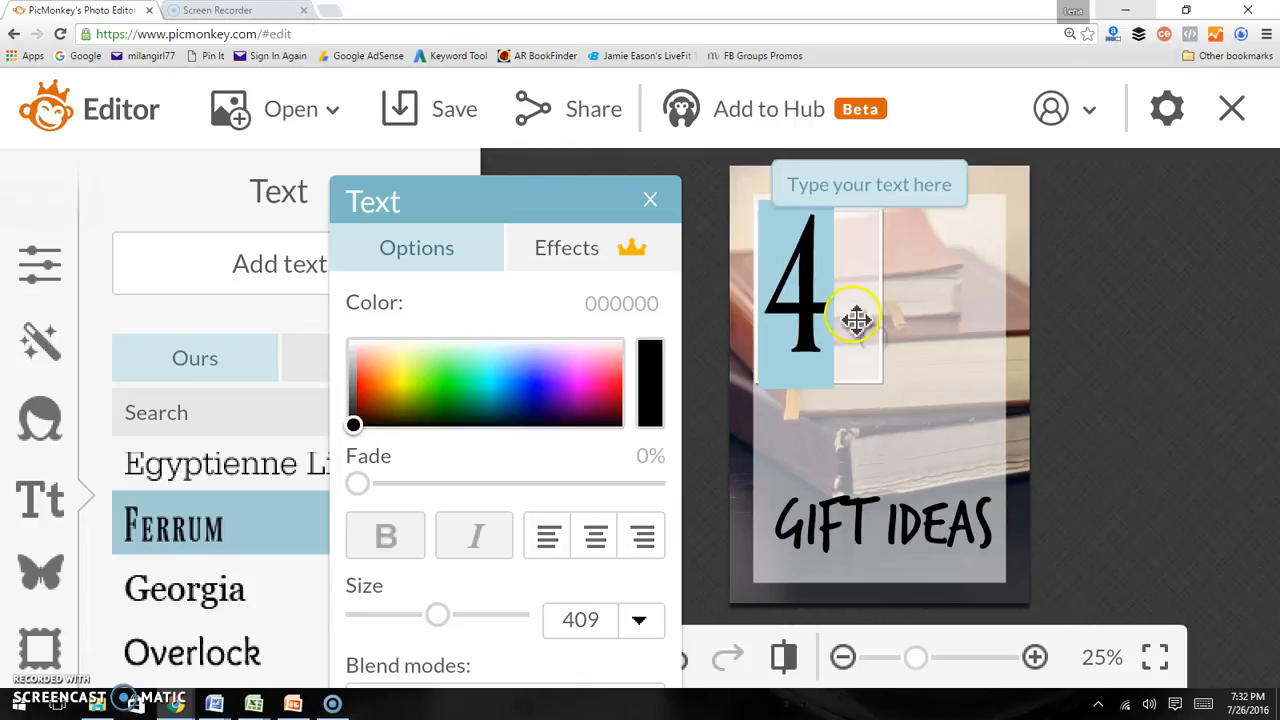
click(935, 330)
drag(820, 327, 832, 333)
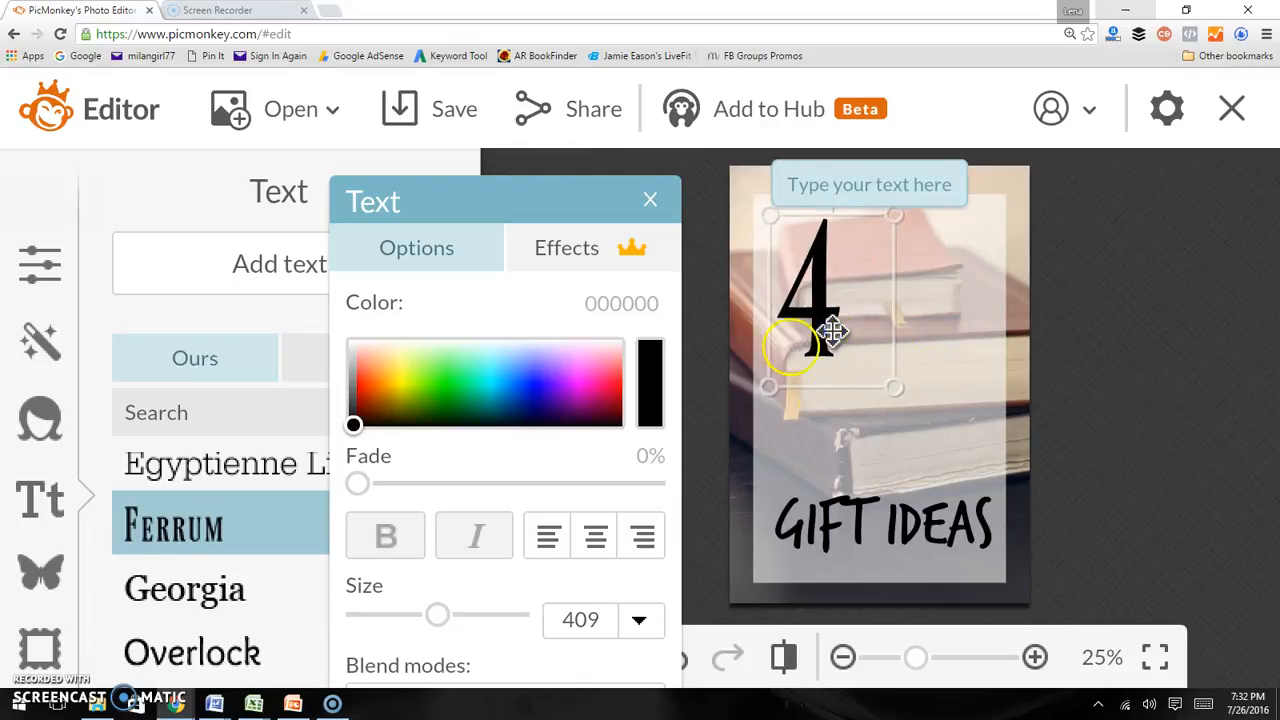
Add a new text box reading COLLEGE STUDENT just below the 4
click(853, 455)
click(257, 260)
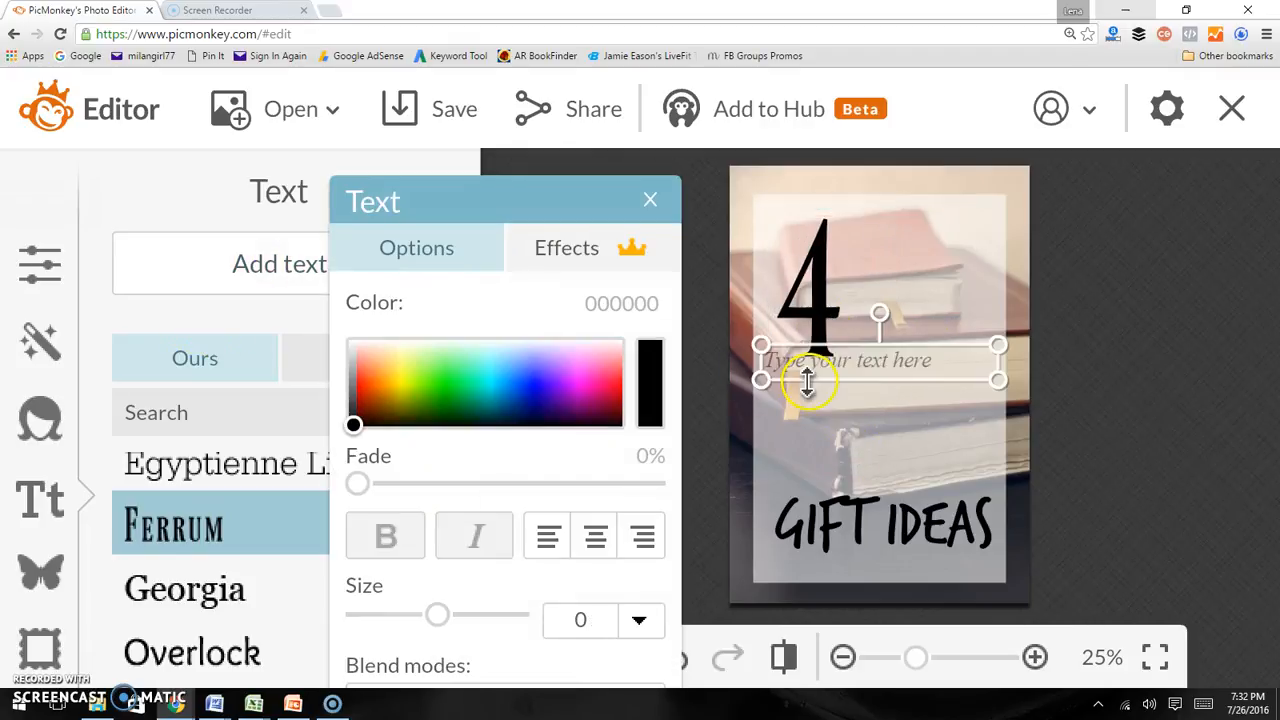
drag(826, 369, 851, 397)
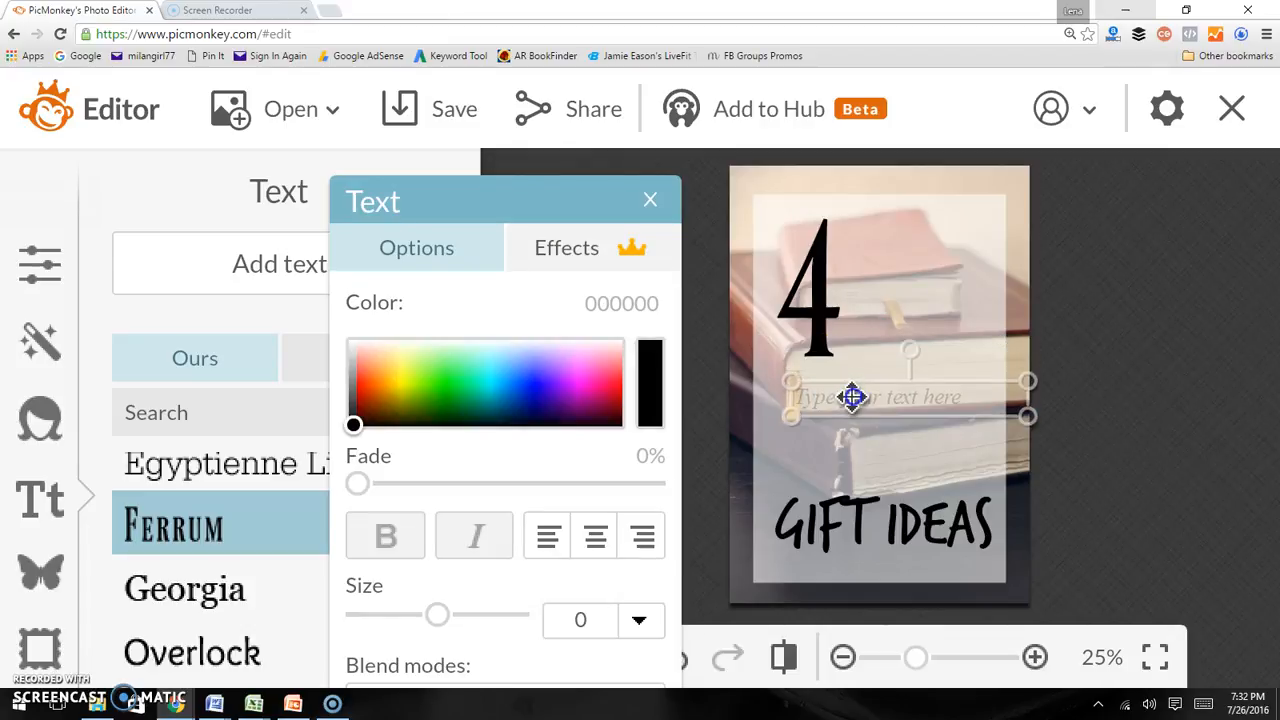
click(851, 397)
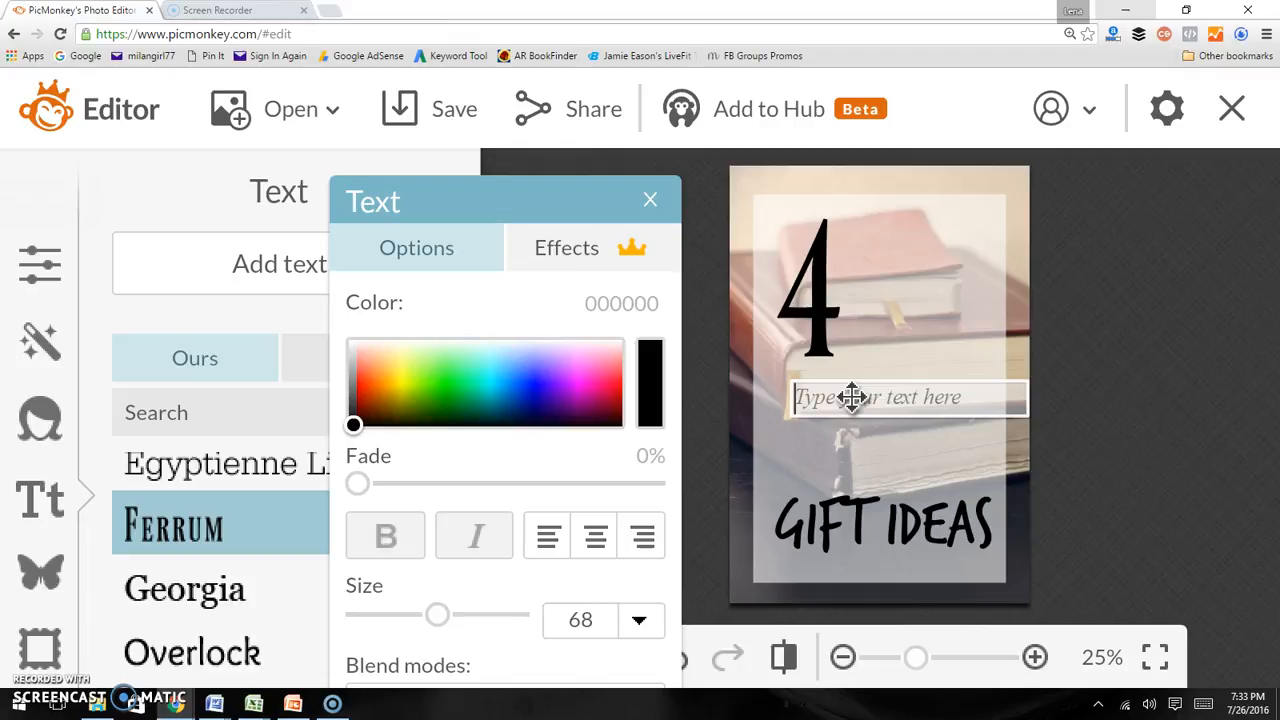
text(COLL)
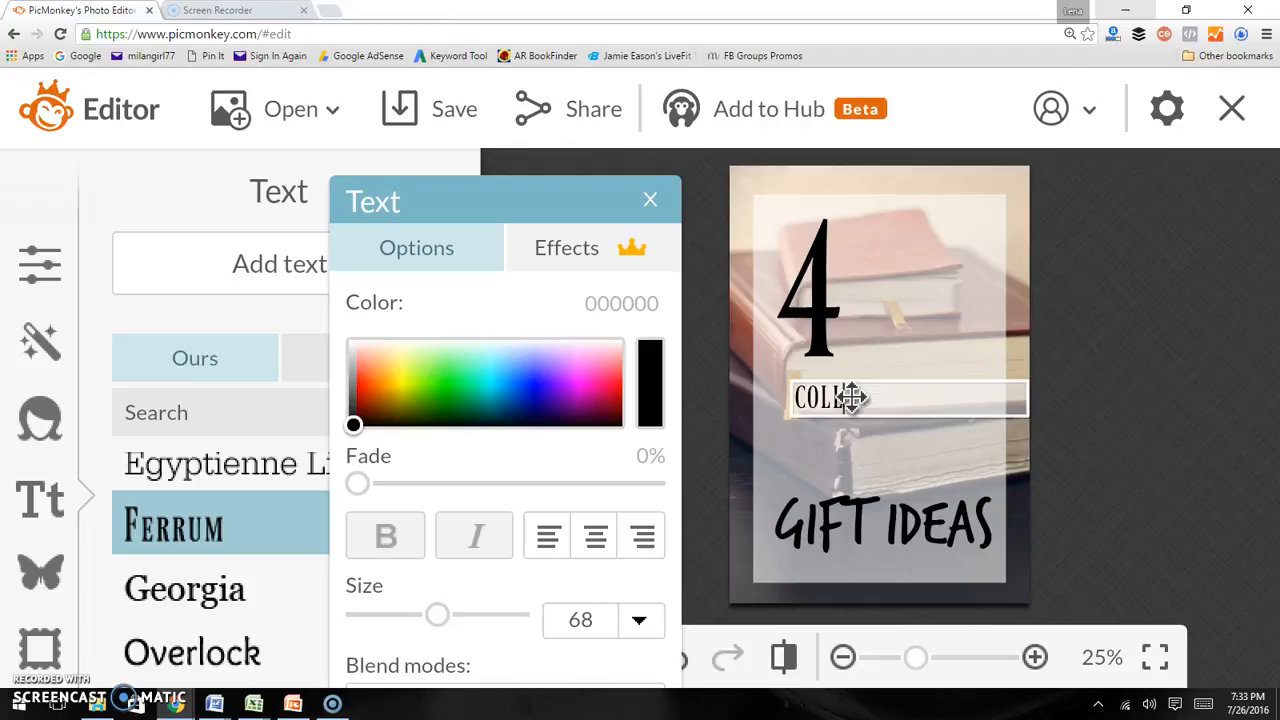
text(EGE SUDENT)
click(848, 401)
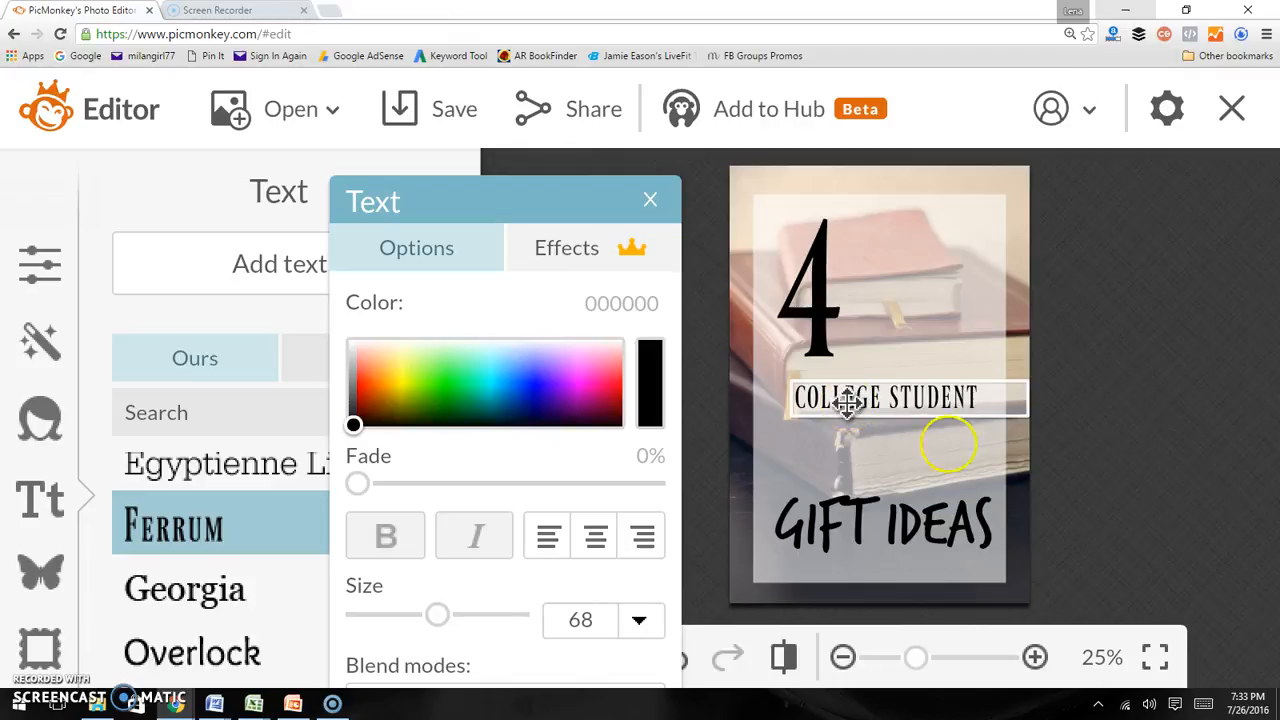
Insert the word BASKET into the title so it reads GIFT BASKET IDEAS
click(877, 514)
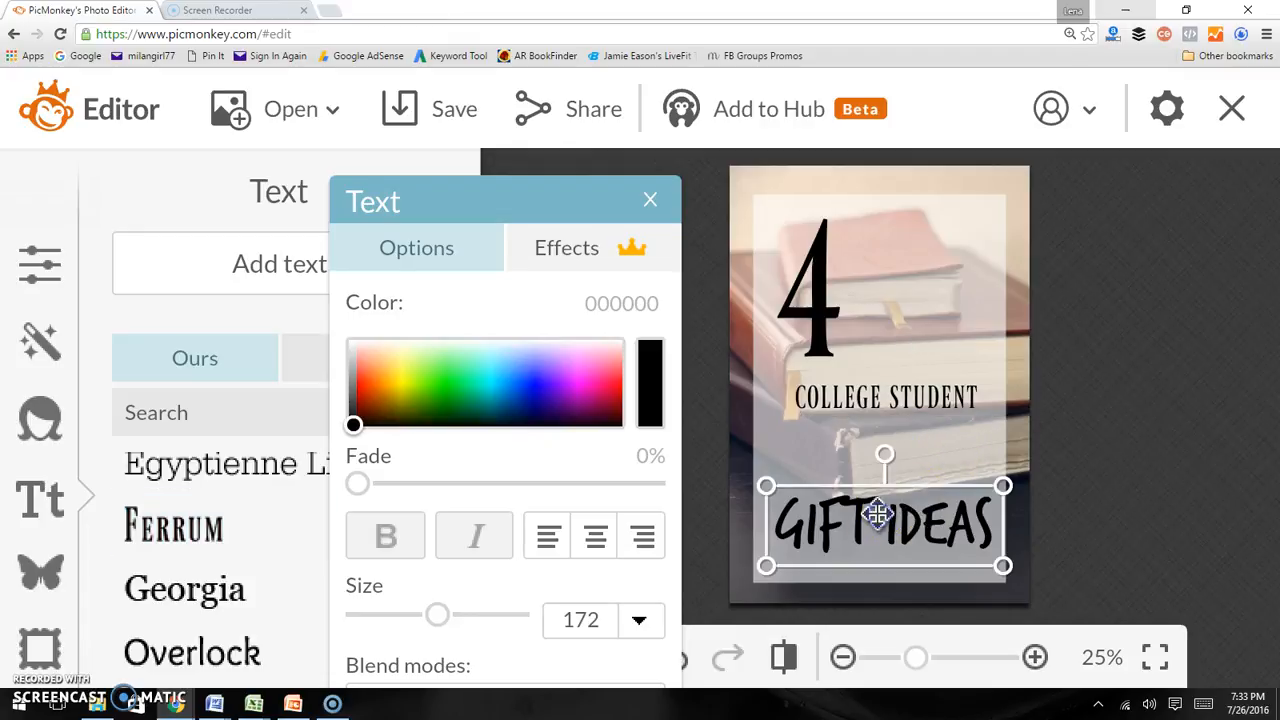
click(877, 514)
click(886, 508)
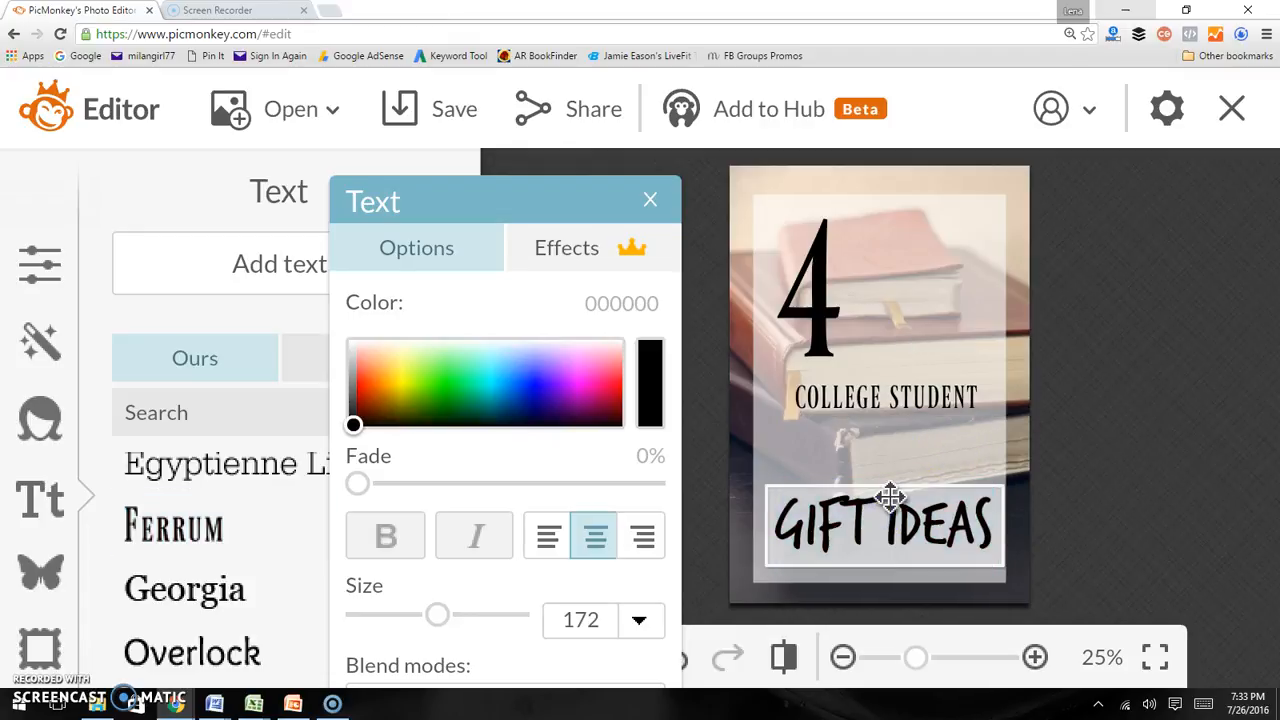
text(BASKET)
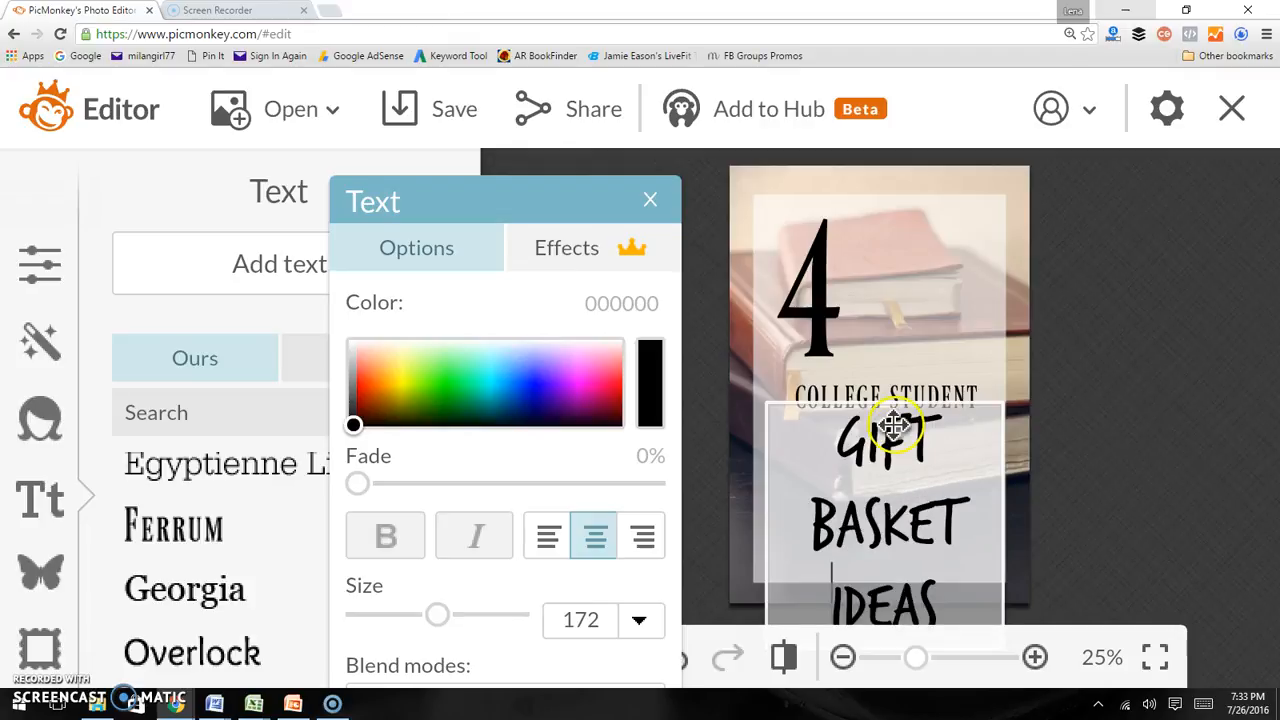
Set the title's size to 108 and break it into three lines: GIFT, BASKET, IDEAS
click(918, 562)
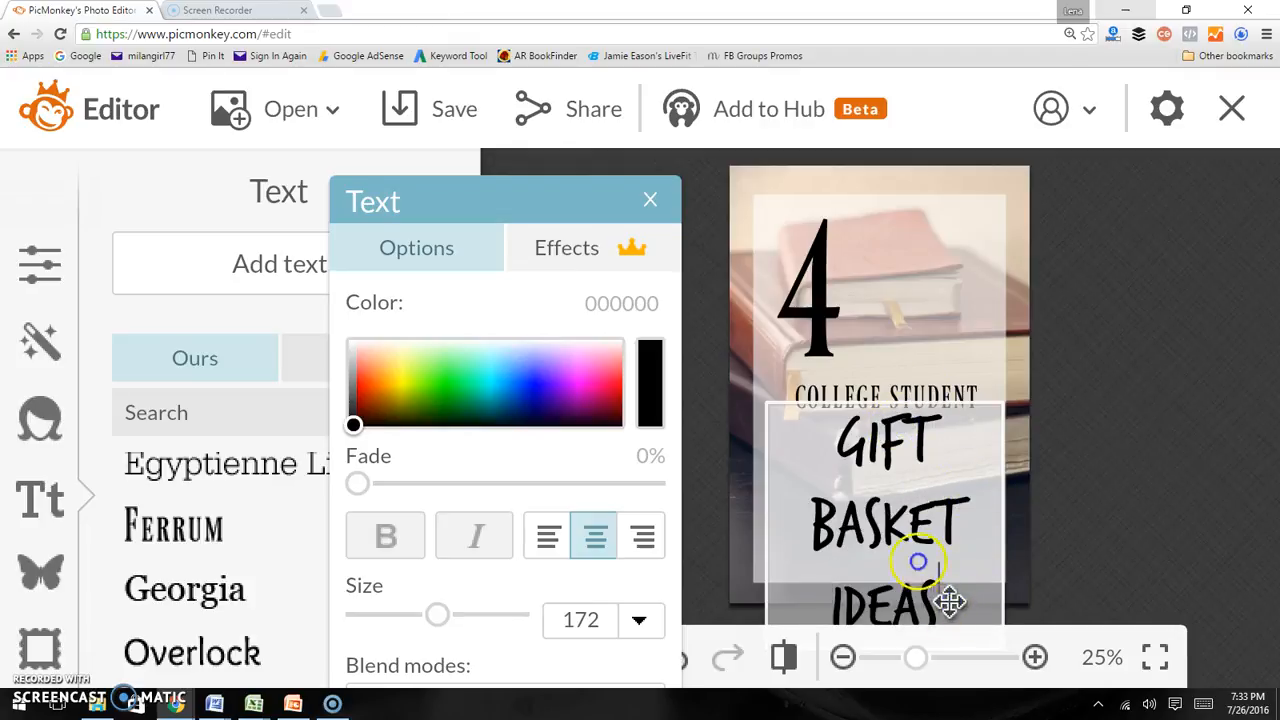
drag(950, 600, 823, 429)
drag(430, 614, 403, 619)
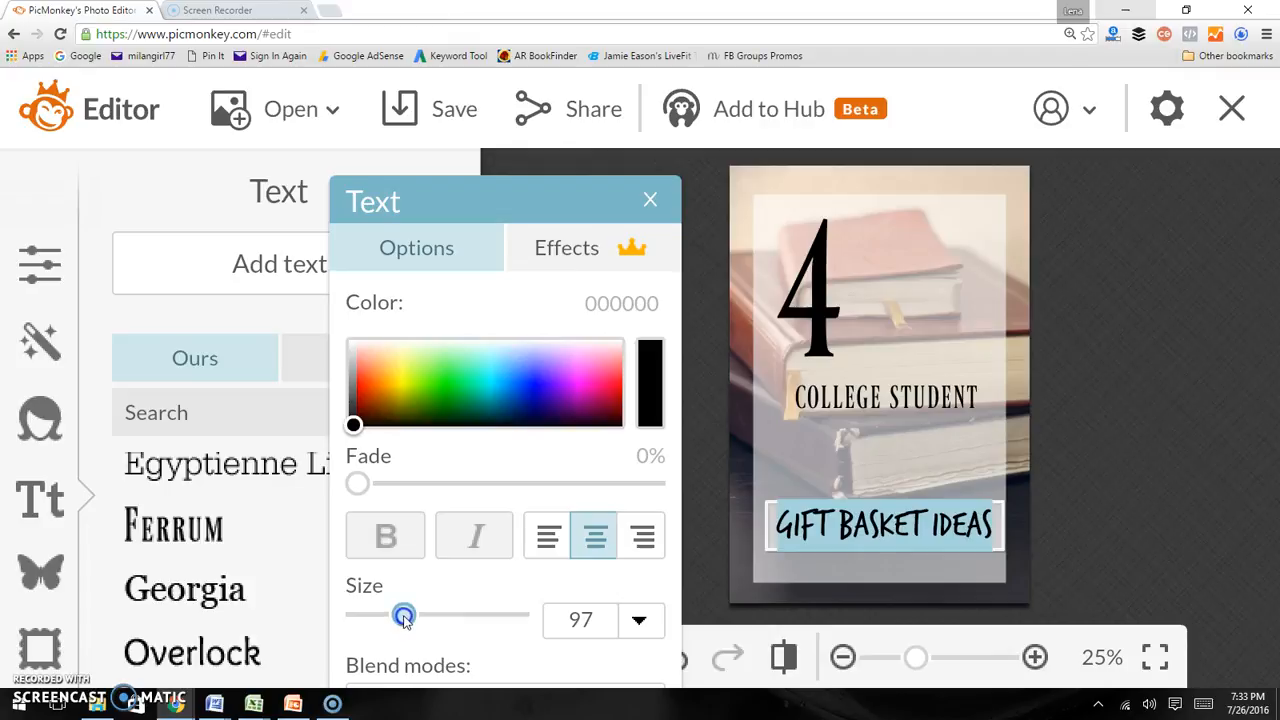
drag(405, 615, 437, 614)
click(858, 497)
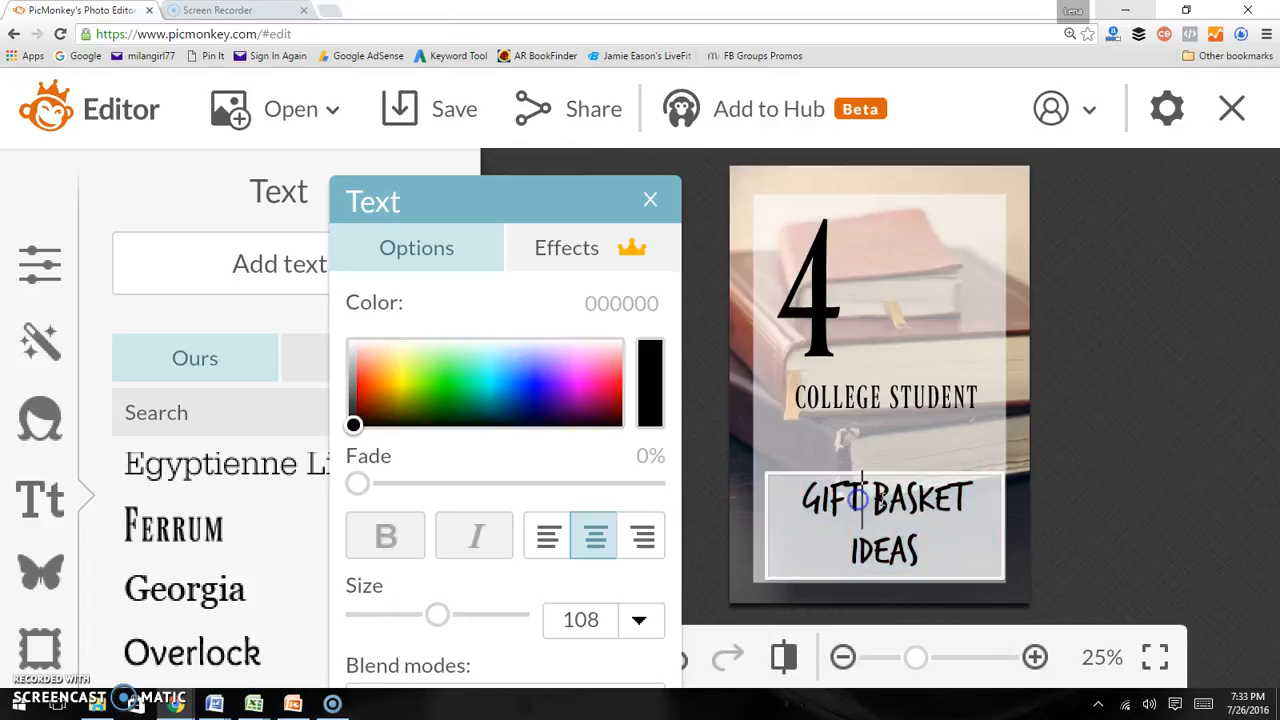
key(Return)
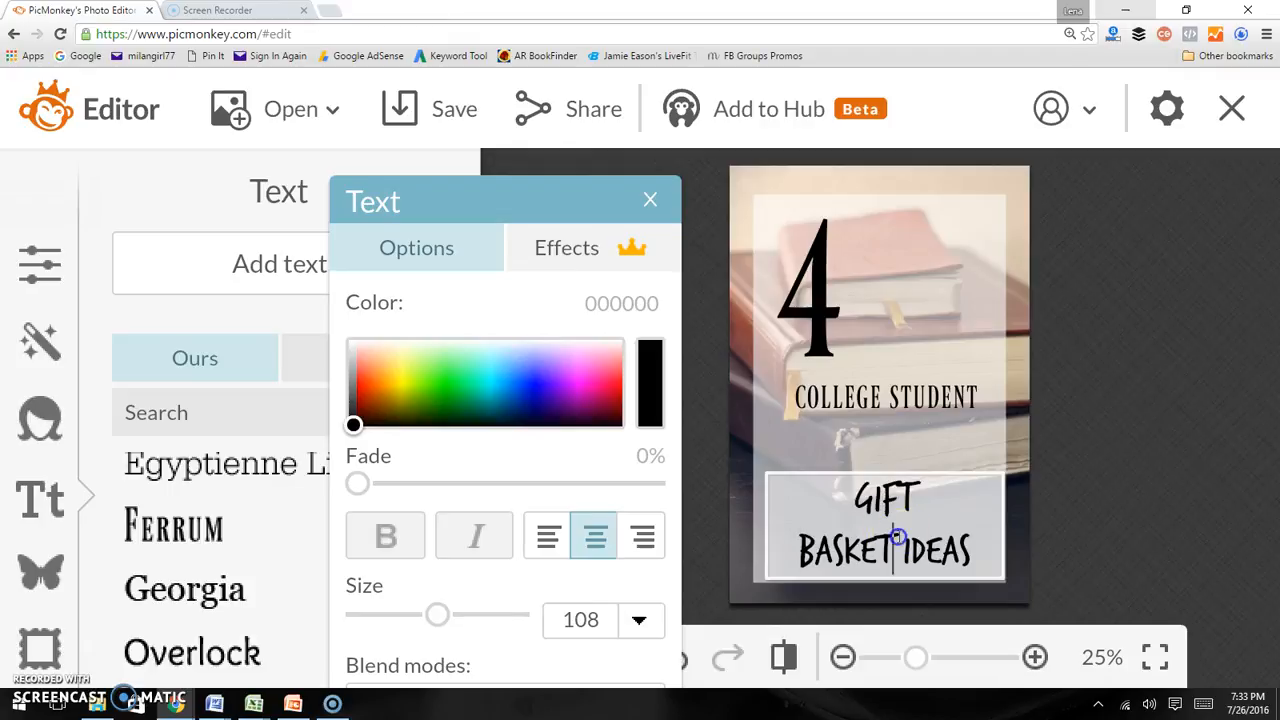
key(Return)
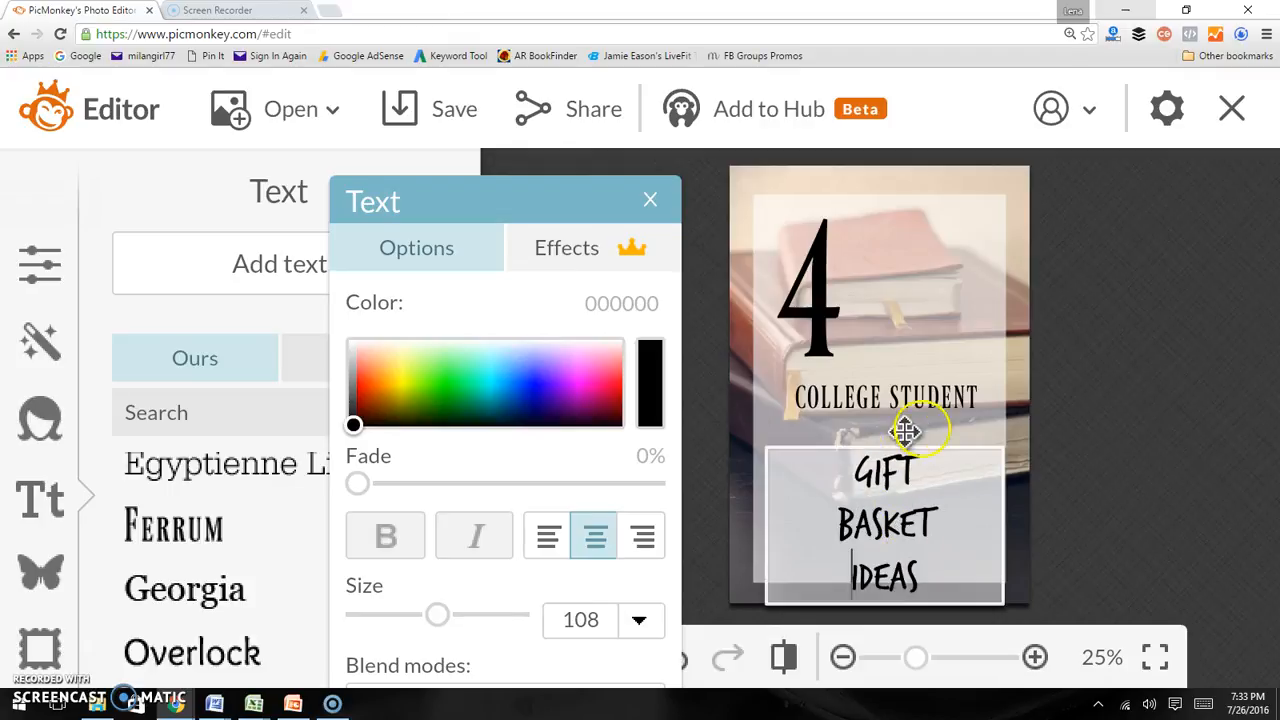
Move COLLEGE STUDENT aside and place the GIFT BASKET IDEAS block beside the 4 in the upper right
click(943, 385)
drag(949, 403, 970, 298)
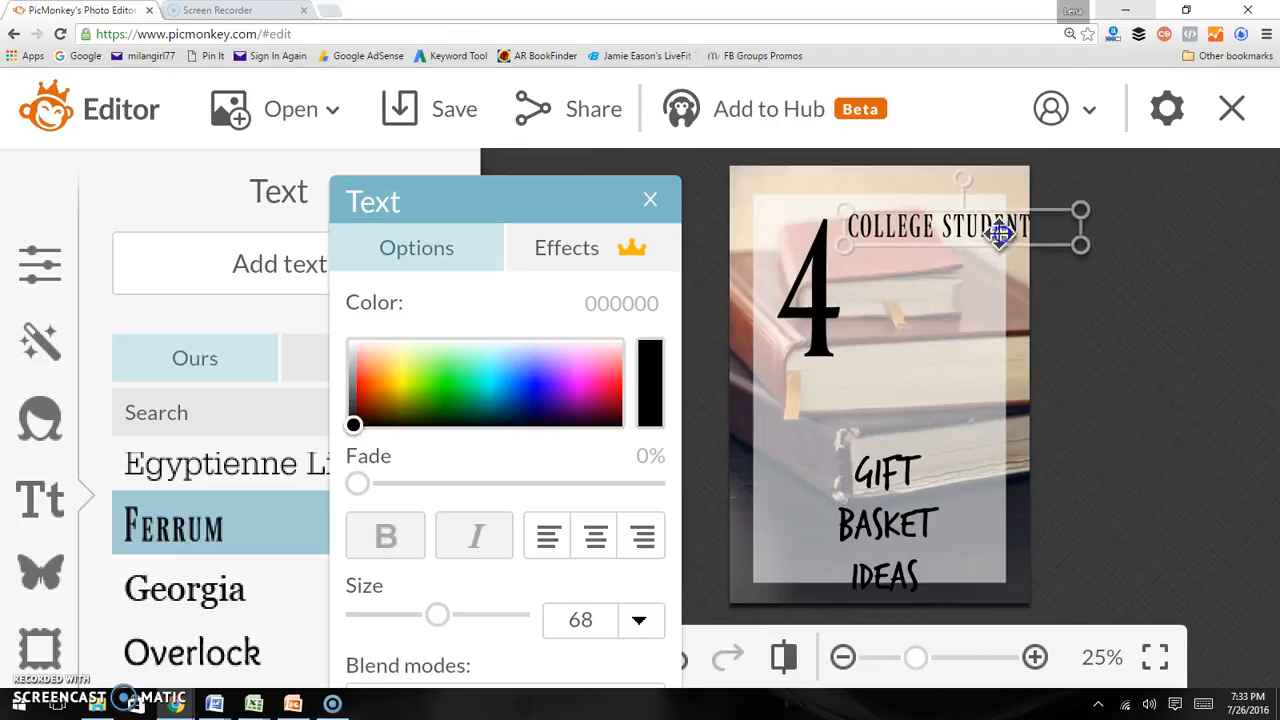
drag(995, 238, 803, 523)
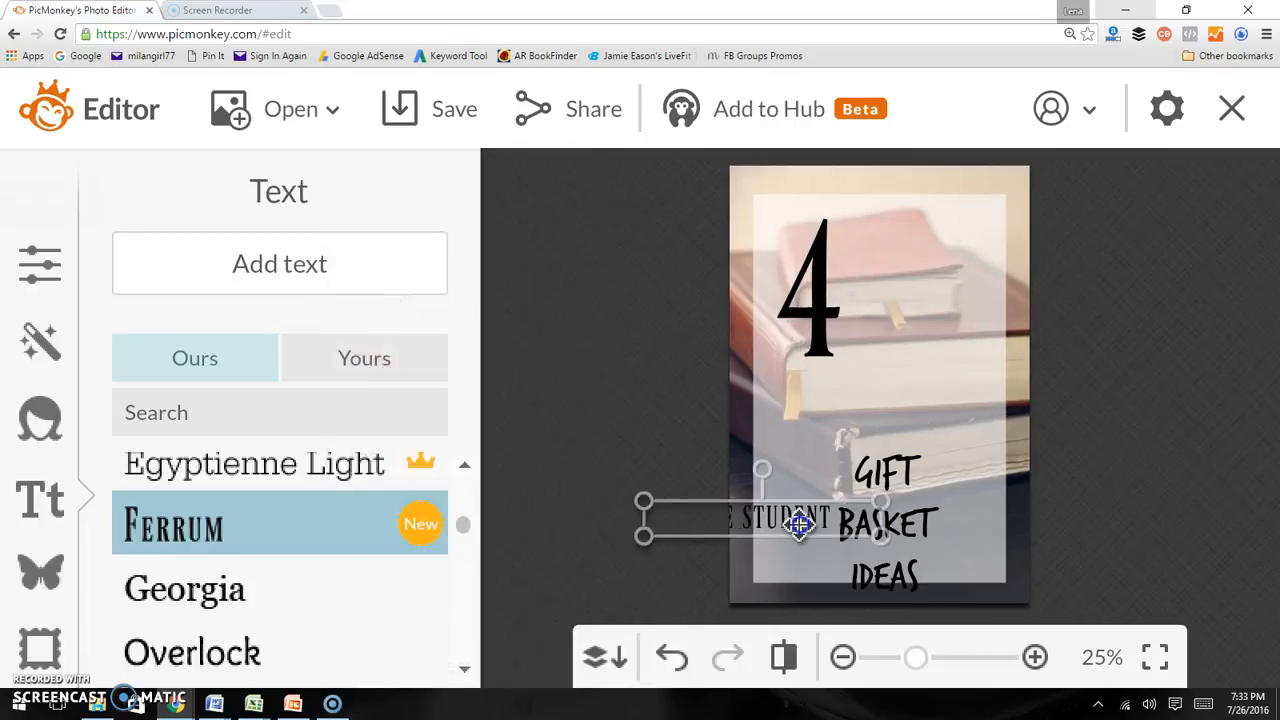
drag(908, 531, 943, 313)
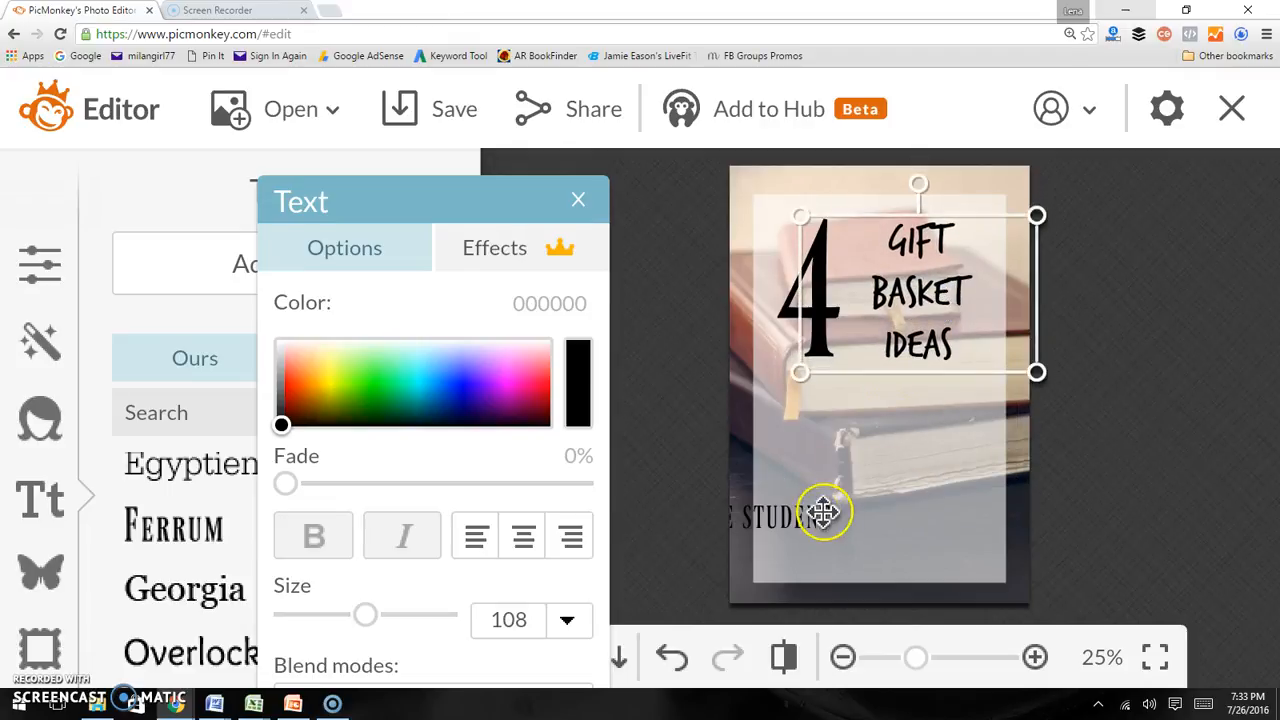
Move COLLEGE STUDENT into the lower part of the graphic and centre-align it
drag(814, 514, 922, 486)
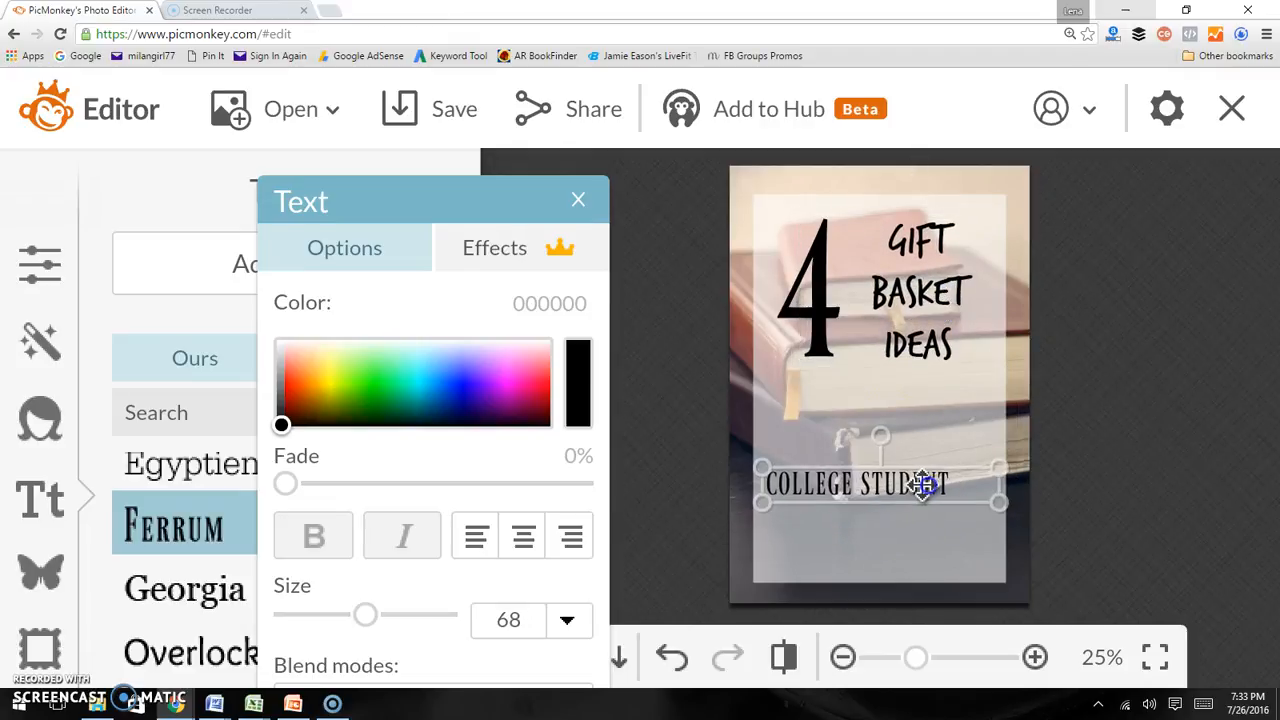
double_click(920, 486)
click(524, 540)
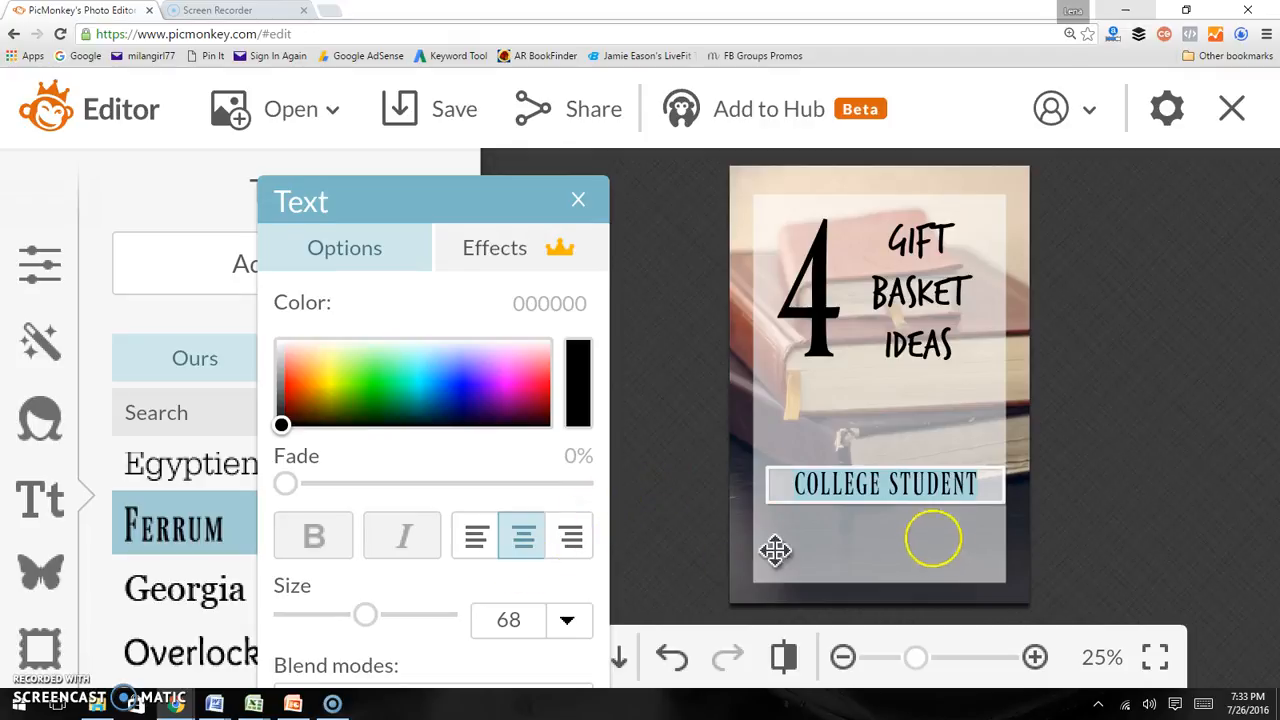
Edit the subtitle to read FOR COLLEGE STUDENTS, with FOR, COLLEGE and STUDENTS on separate lines
click(998, 486)
text(S)
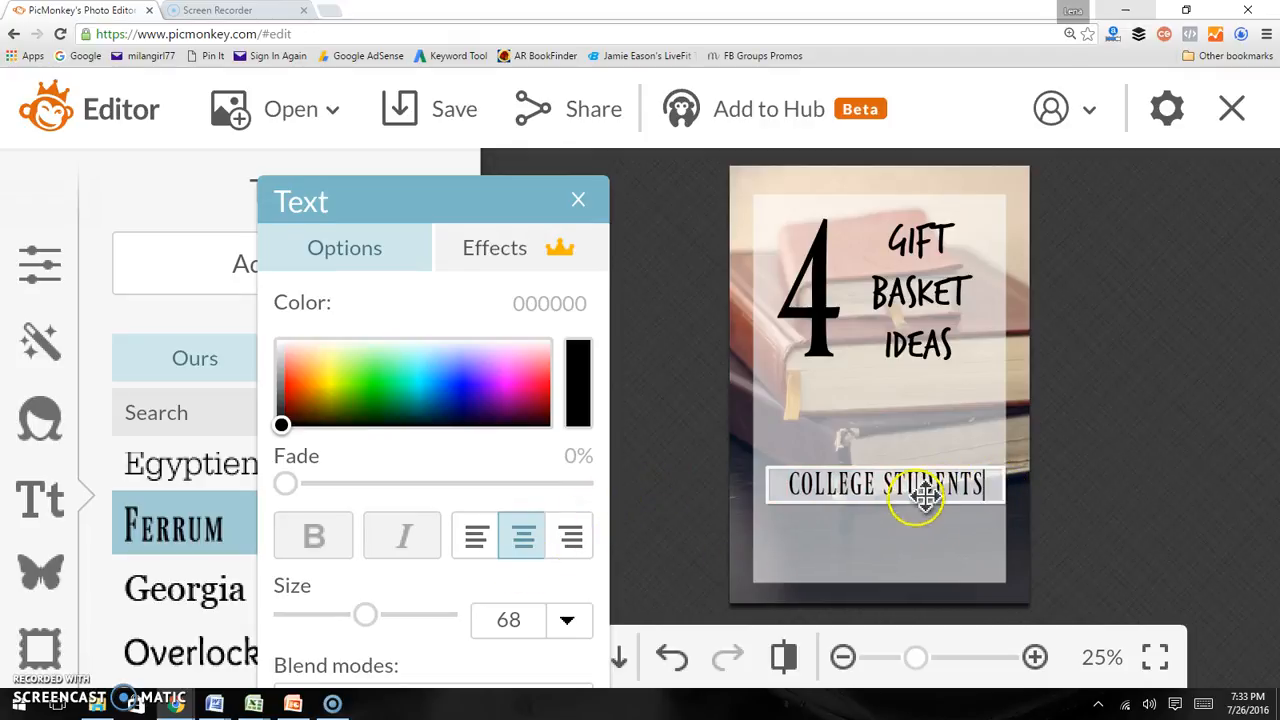
key(Return)
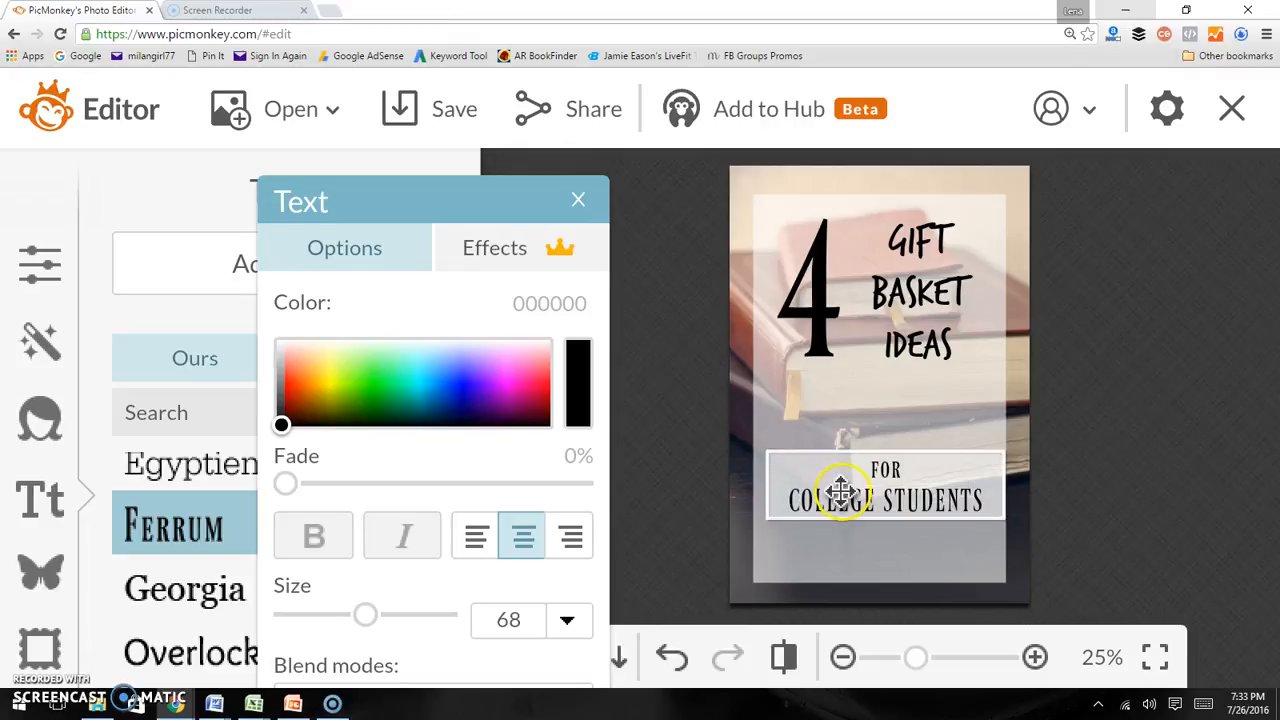
click(863, 558)
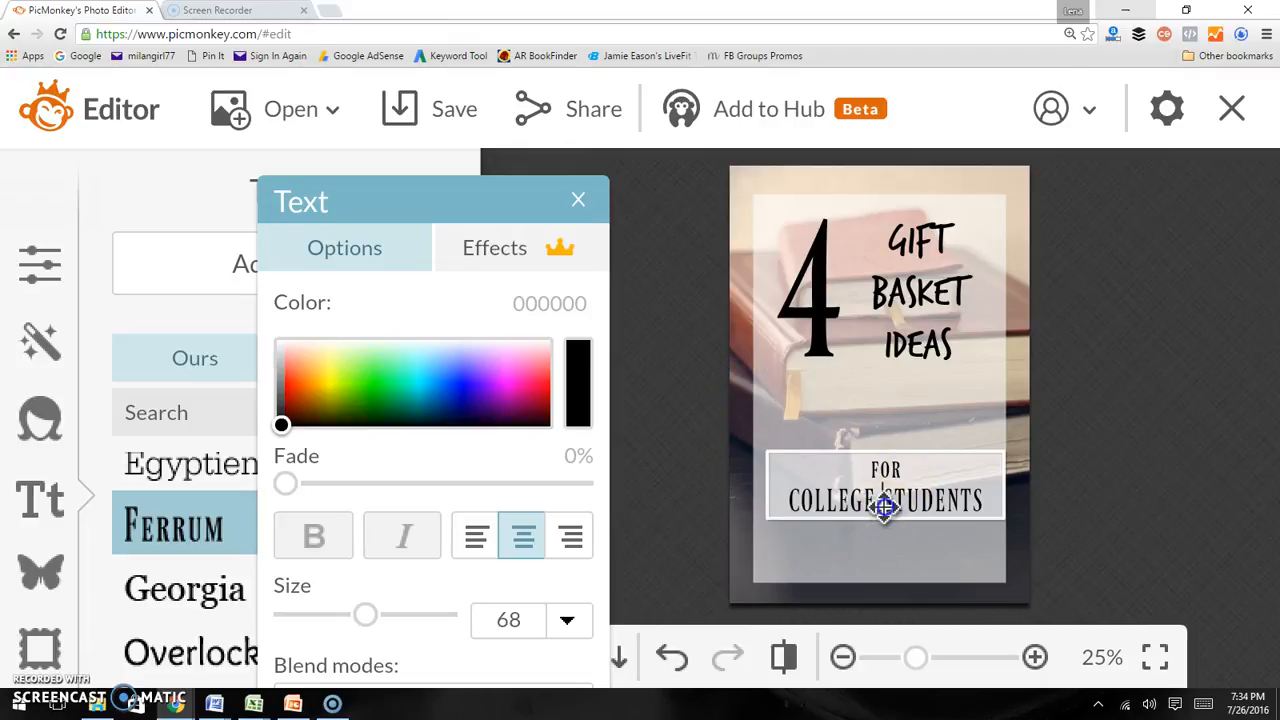
key(Return)
click(1091, 506)
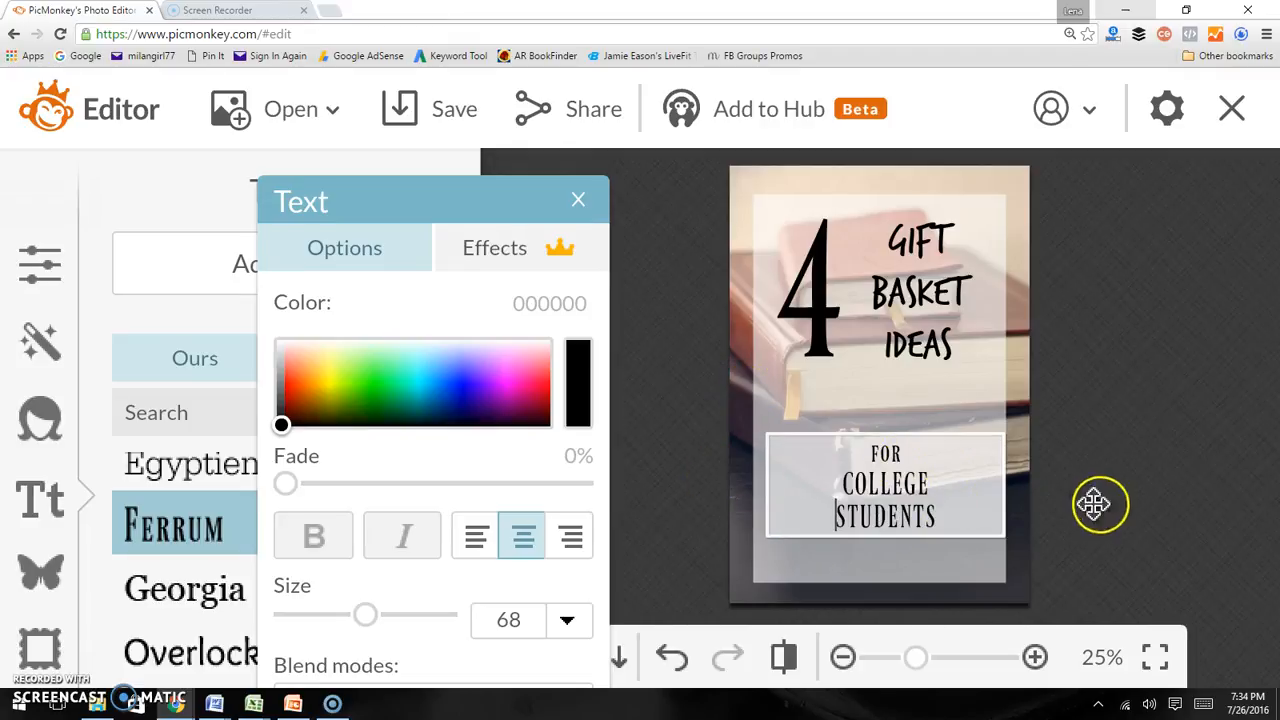
Enlarge the FOR COLLEGE STUDENTS text to size 126 and centre it in the lower half of the graphic
click(903, 452)
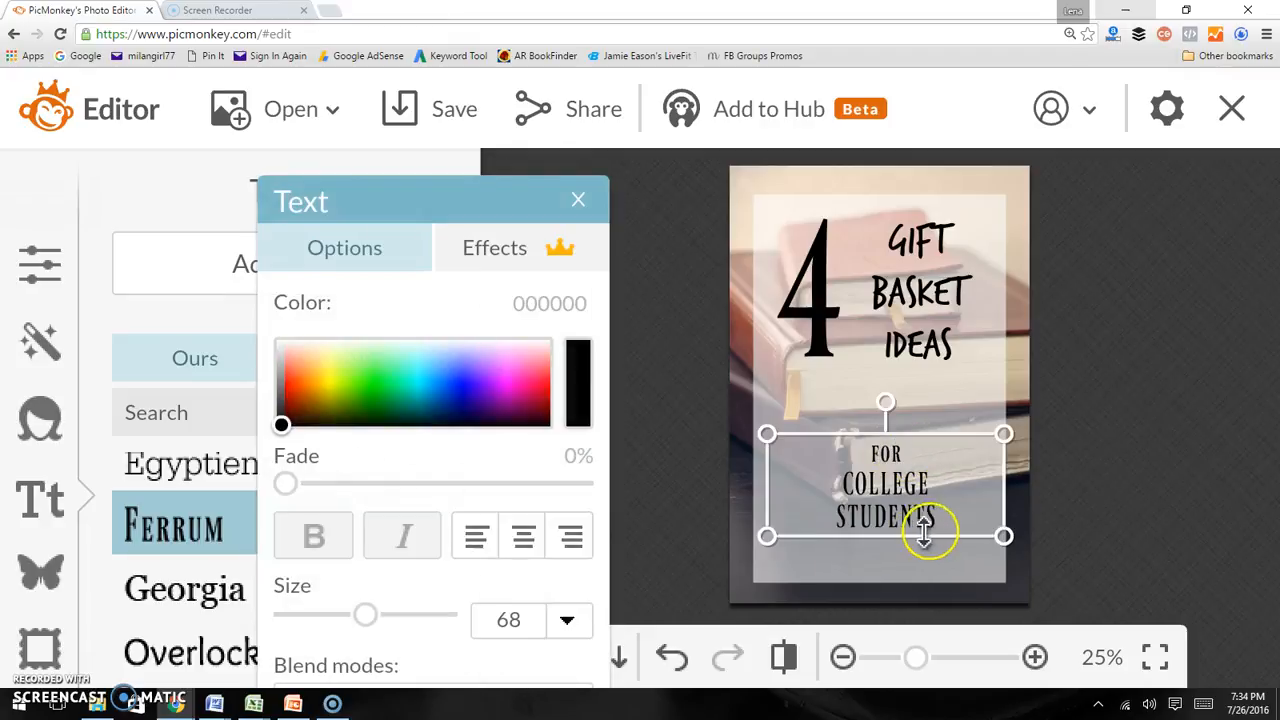
drag(990, 533, 1074, 629)
drag(1017, 534, 964, 535)
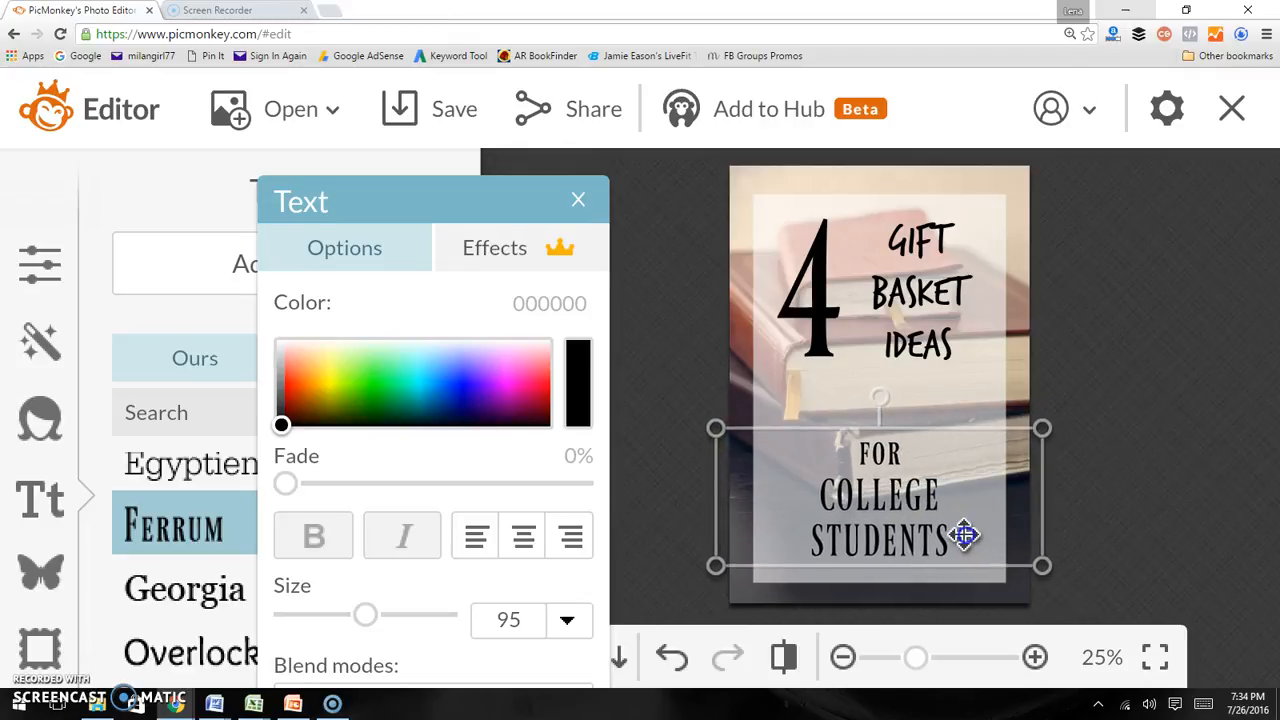
double_click(940, 451)
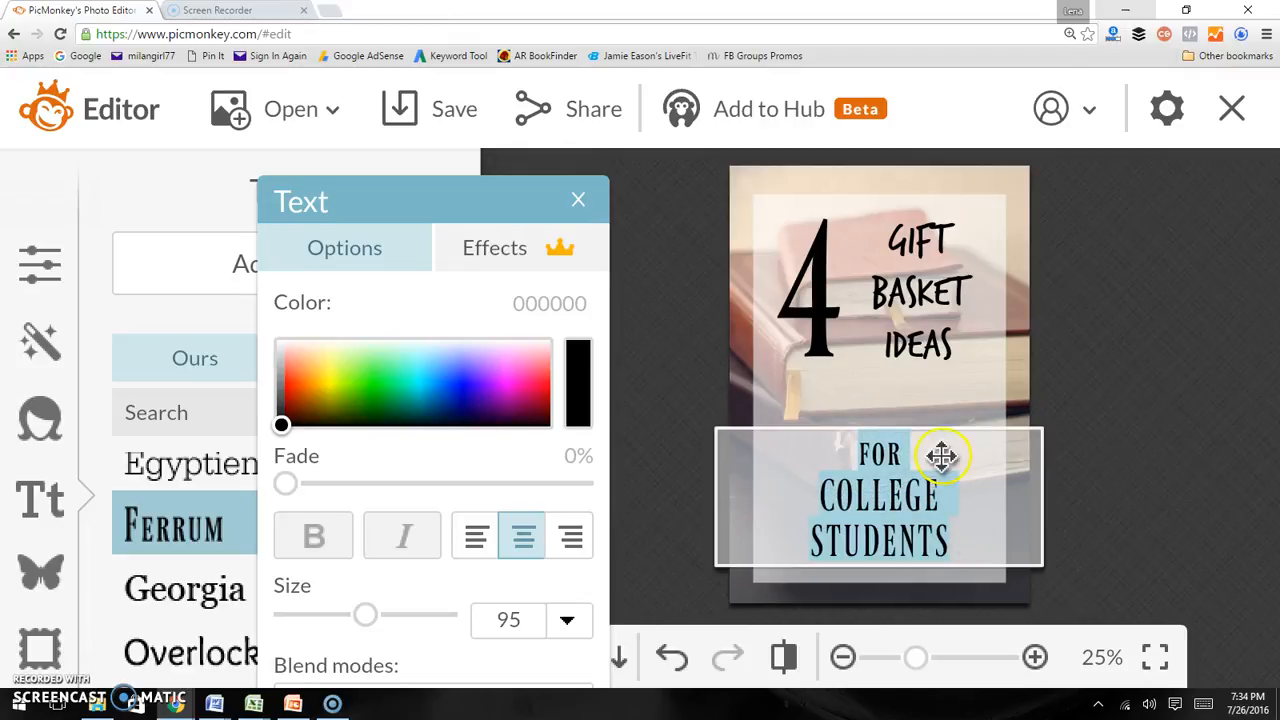
click(1060, 384)
click(994, 448)
drag(1034, 429, 1098, 400)
drag(981, 484, 959, 488)
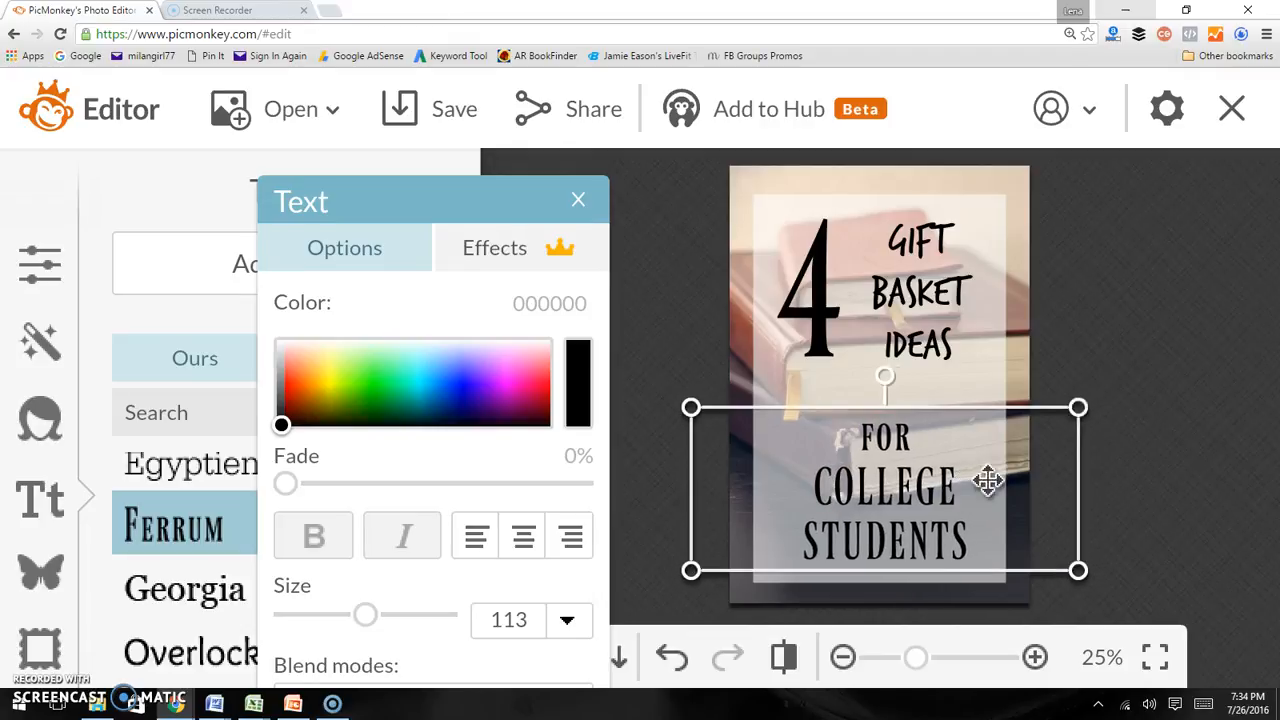
drag(1080, 402, 1124, 384)
click(1023, 451)
mouse_move(996, 474)
mouse_down()
mouse_move(972, 477)
mouse_move(980, 484)
mouse_up()
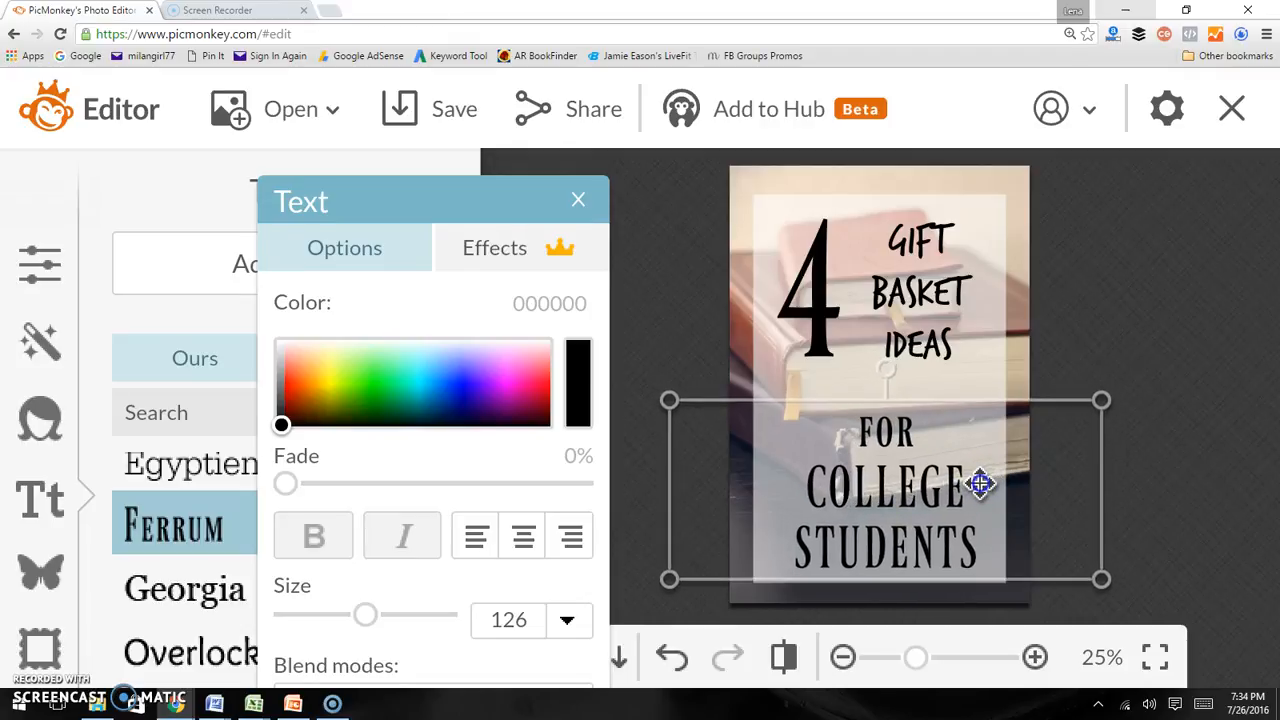
Nudge the GIFT BASKET IDEAS block lower and enlarge the 4 to size 525 beside it
double_click(929, 446)
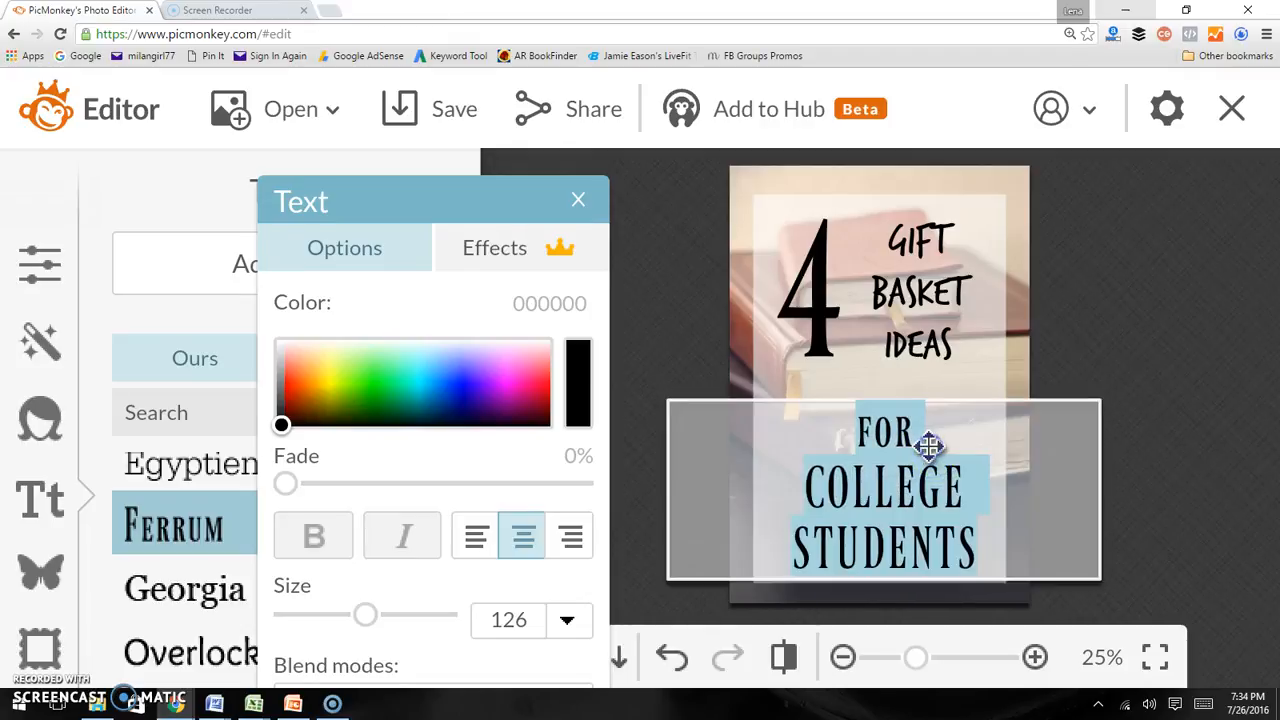
click(929, 446)
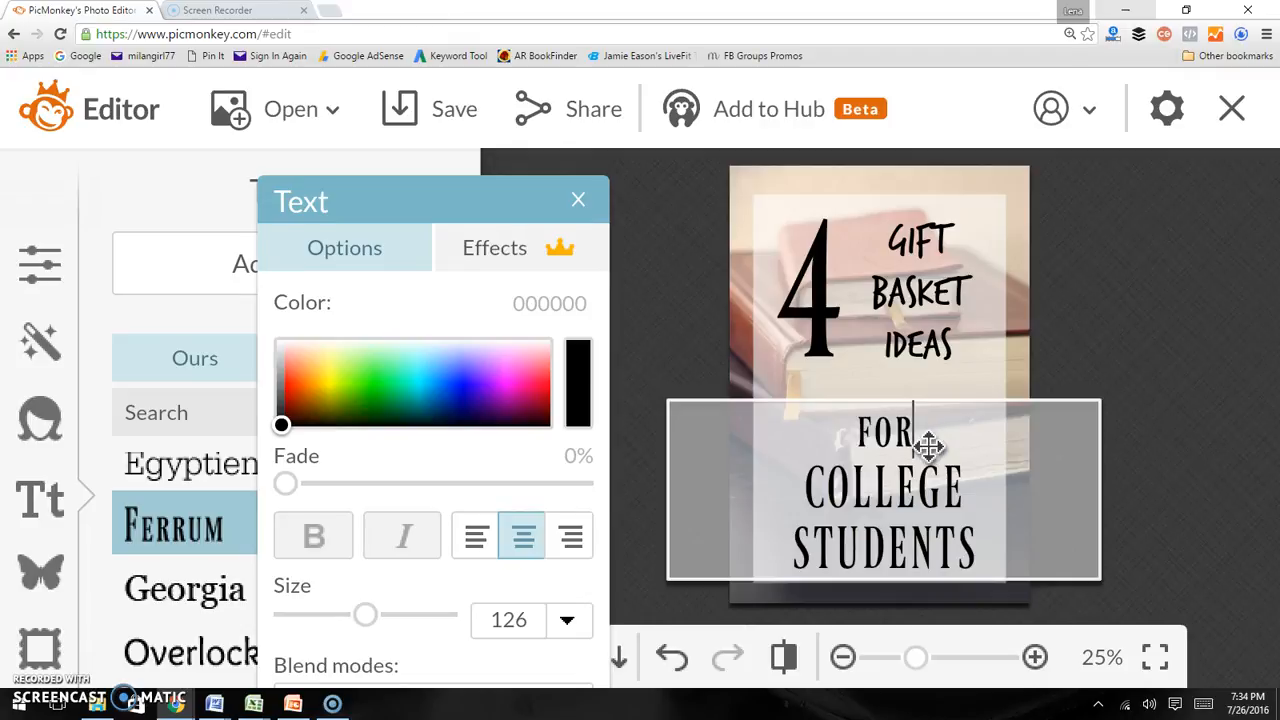
click(1097, 294)
drag(936, 286, 943, 297)
drag(1043, 383, 1065, 425)
drag(971, 366, 958, 356)
click(1132, 380)
click(848, 350)
click(737, 320)
click(798, 283)
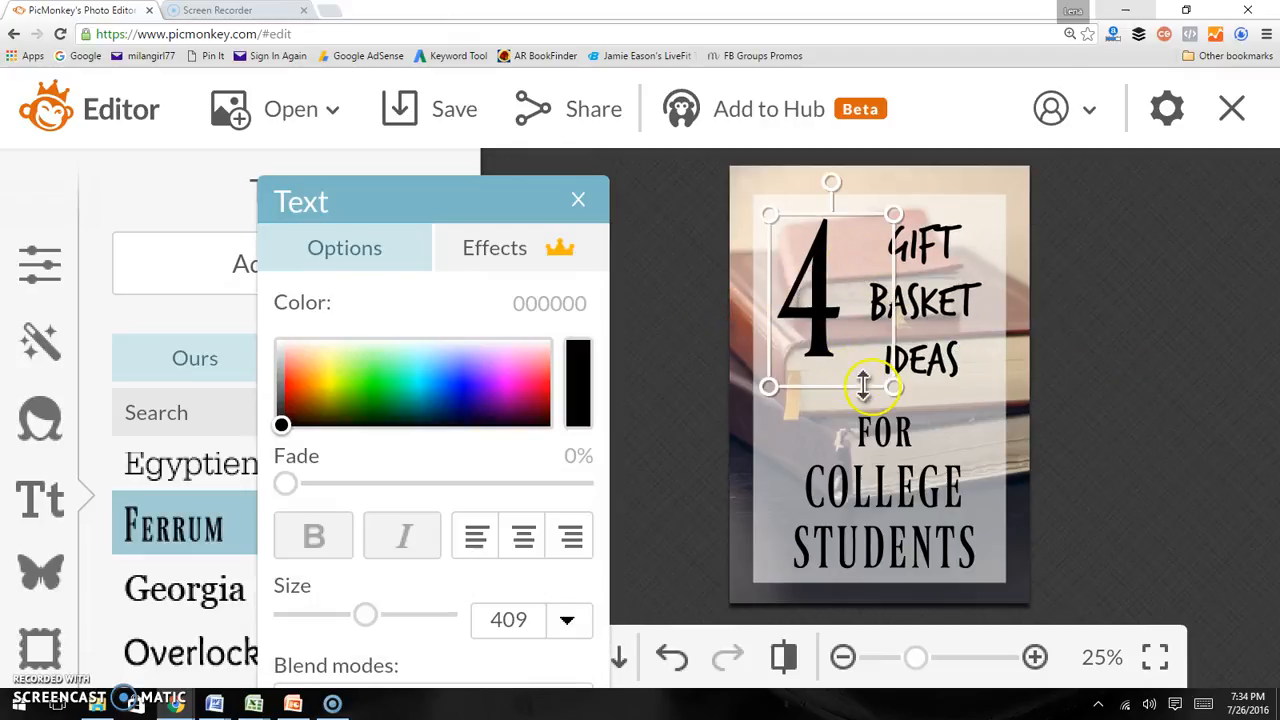
drag(876, 387, 918, 433)
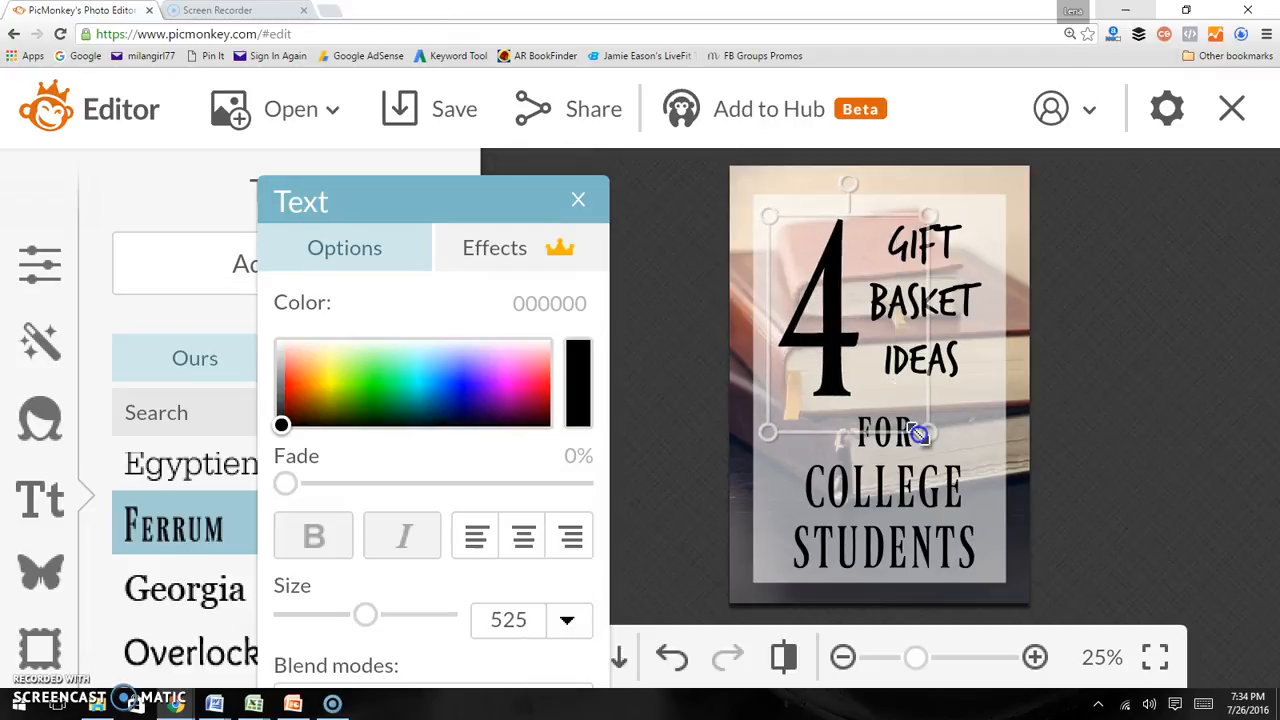
drag(848, 378, 846, 372)
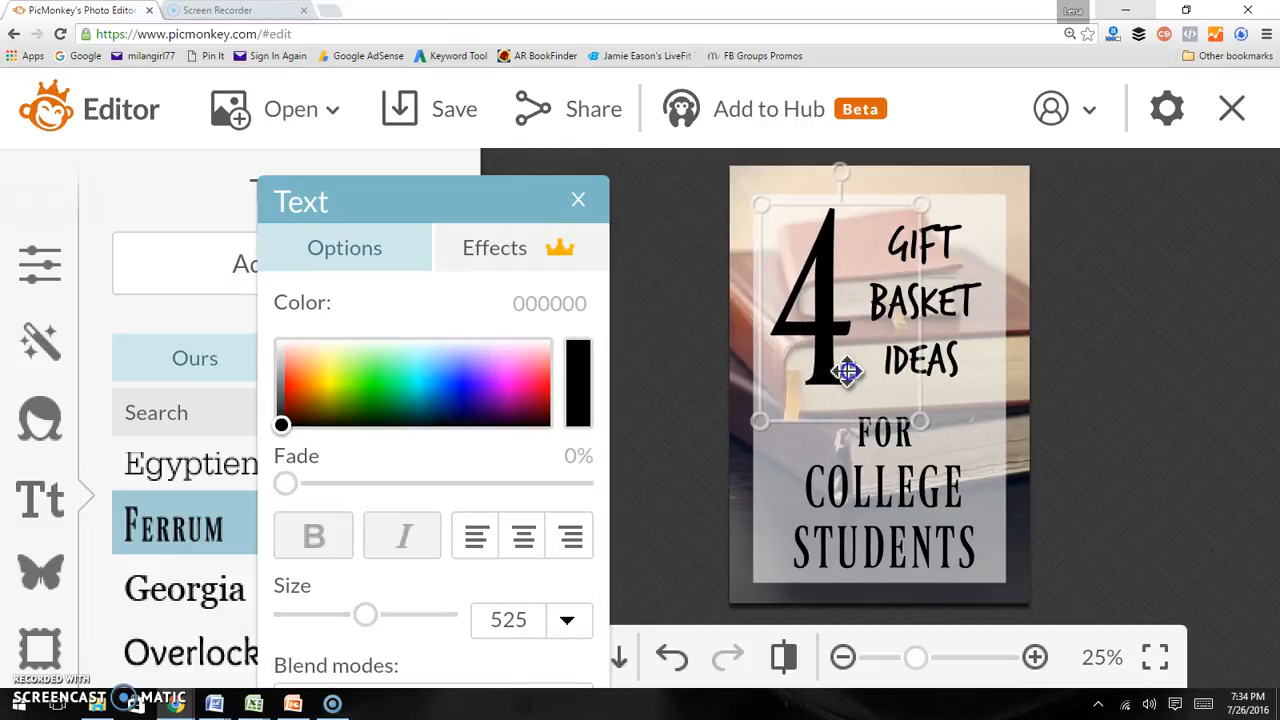
click(1103, 386)
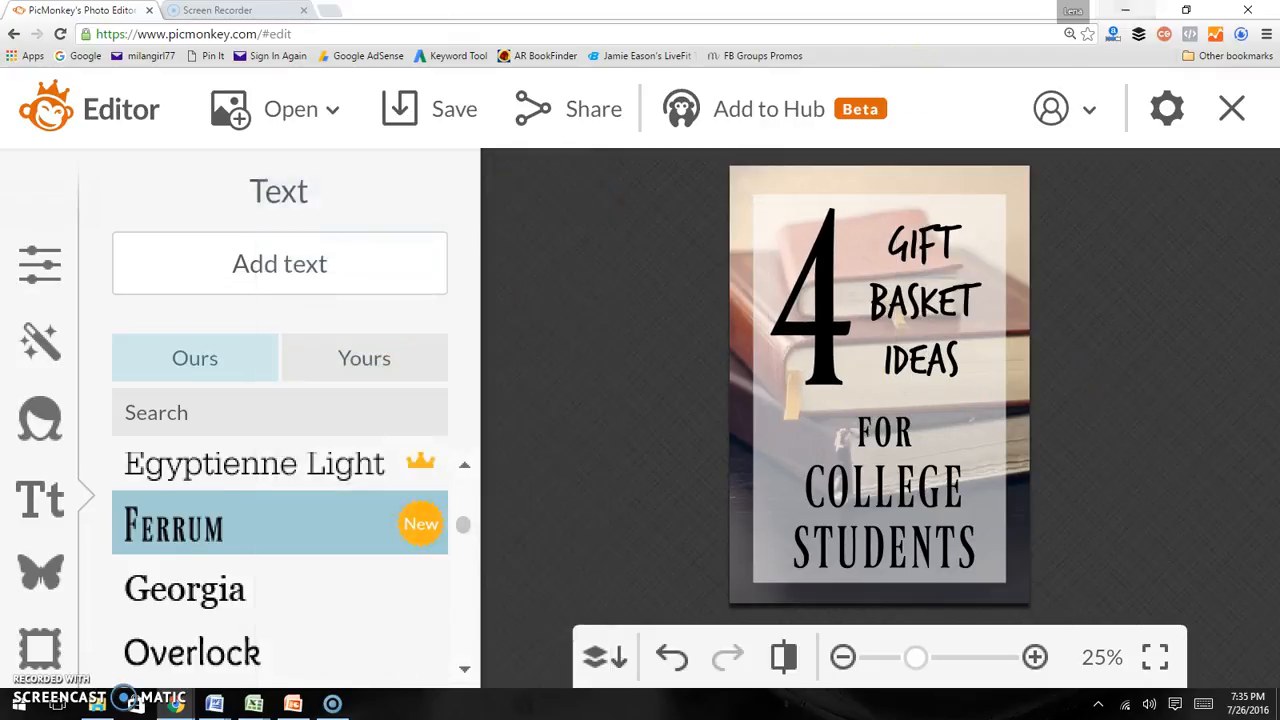
click(333, 11)
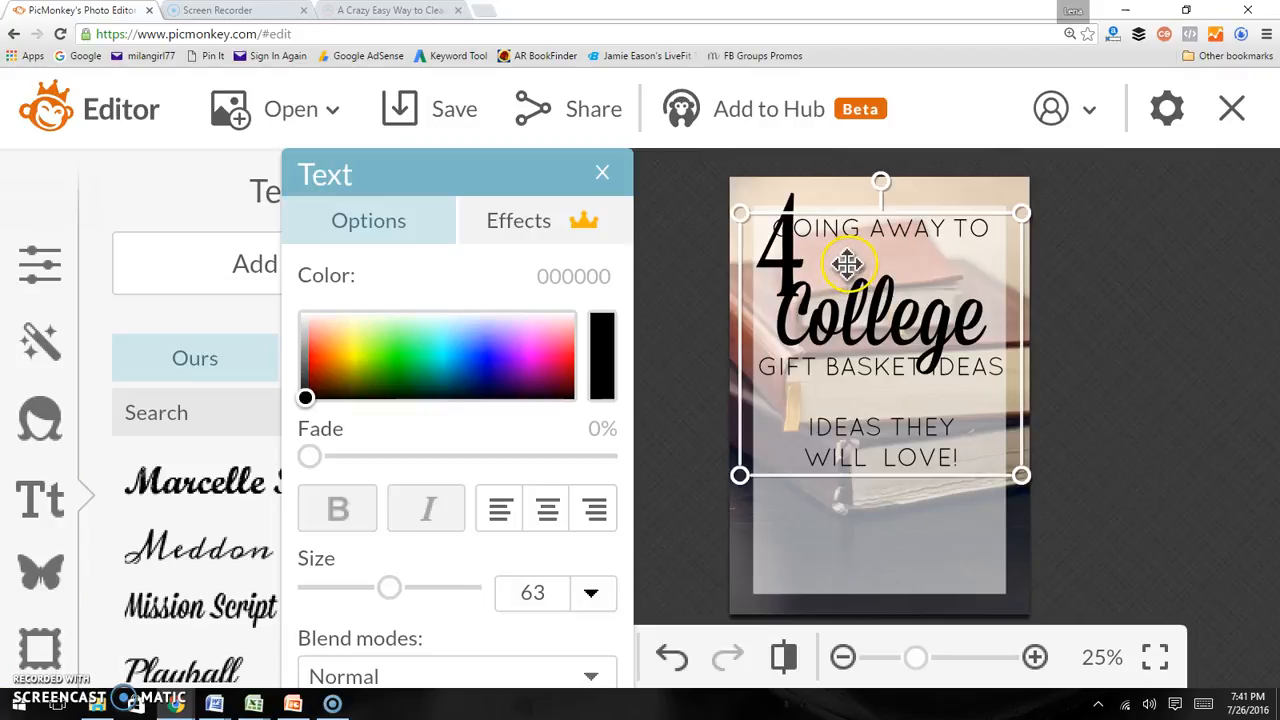
Cut the GOING AWAY TO line out of the main text block and paste it as a separate text box
drag(847, 263, 846, 353)
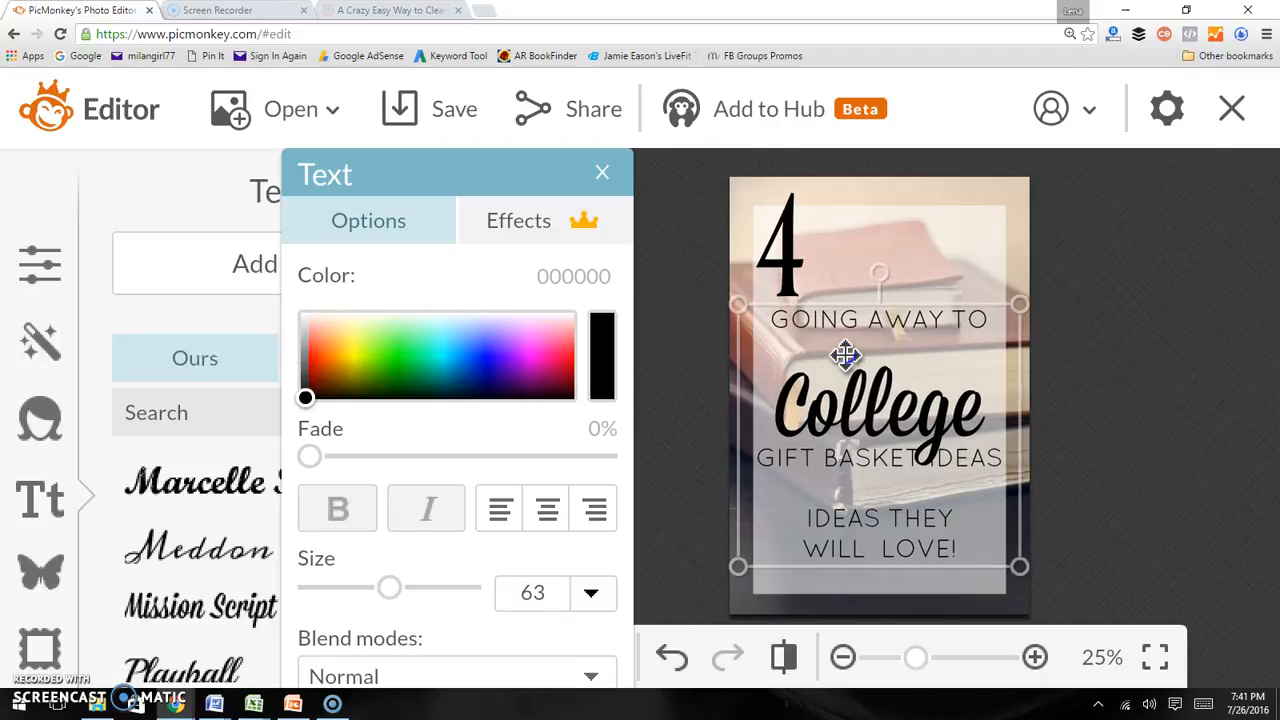
drag(846, 354, 846, 354)
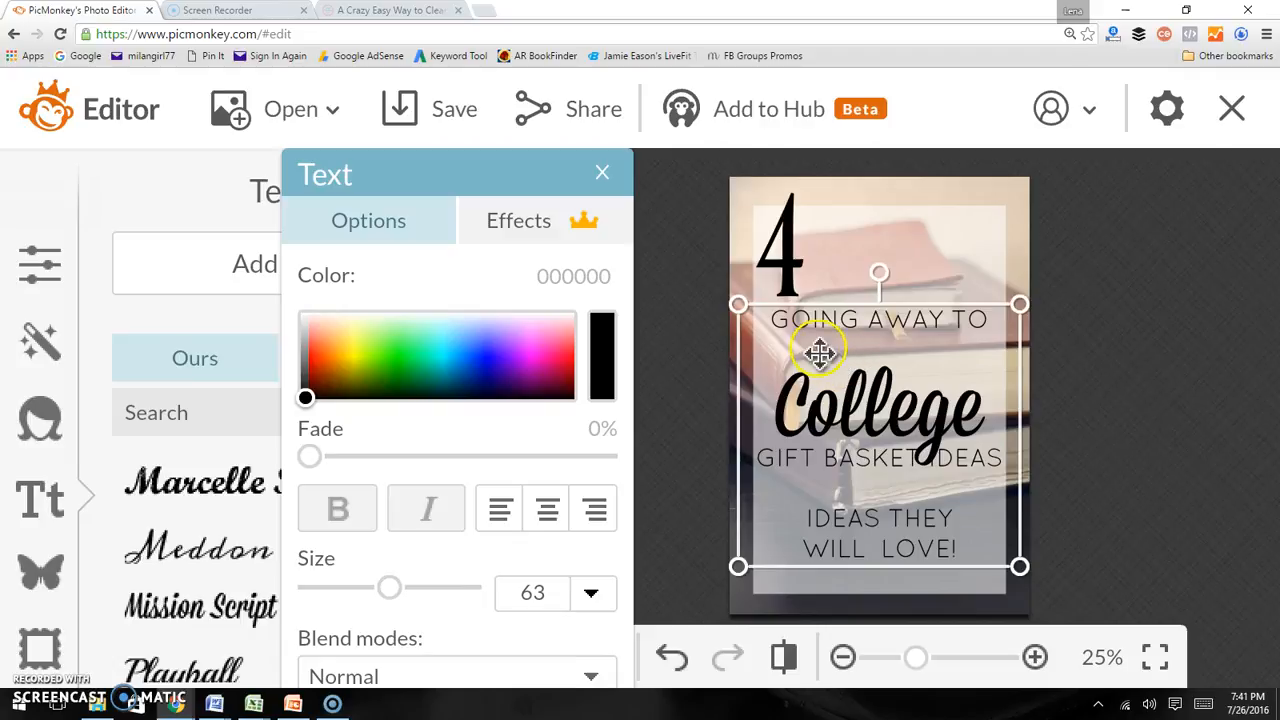
double_click(812, 332)
click(777, 320)
drag(775, 320, 972, 316)
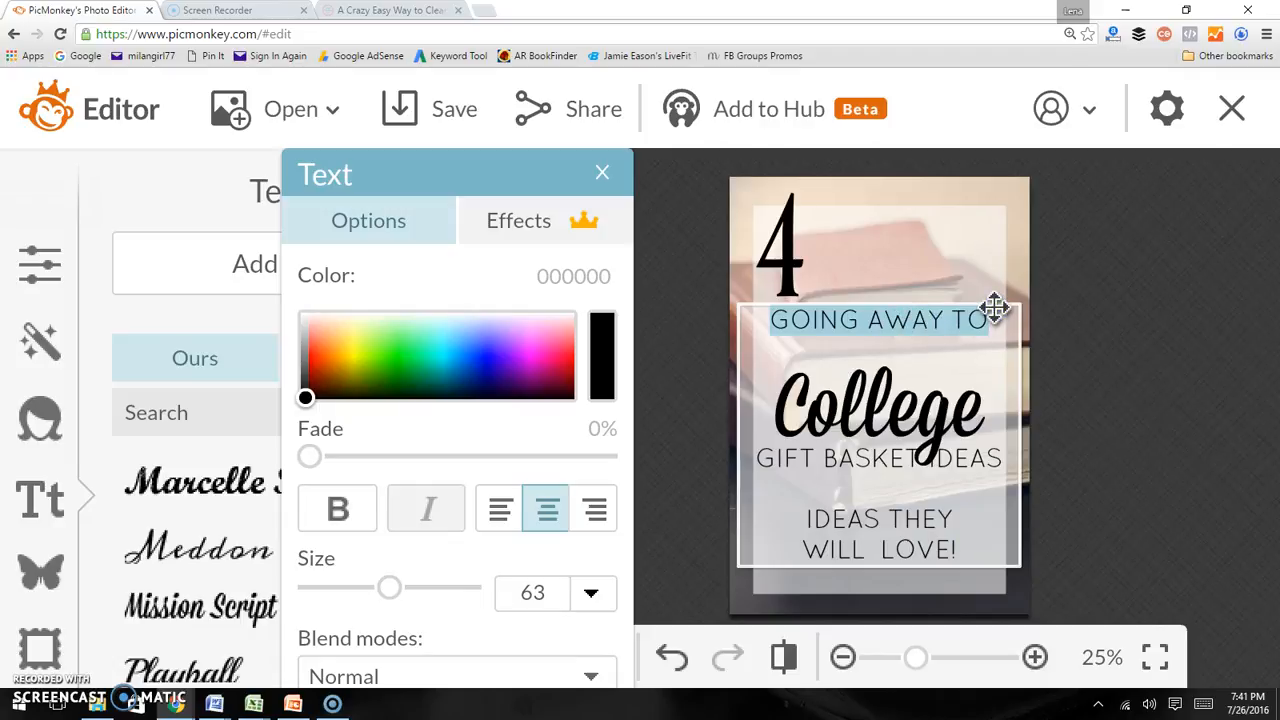
key(BackSpace)
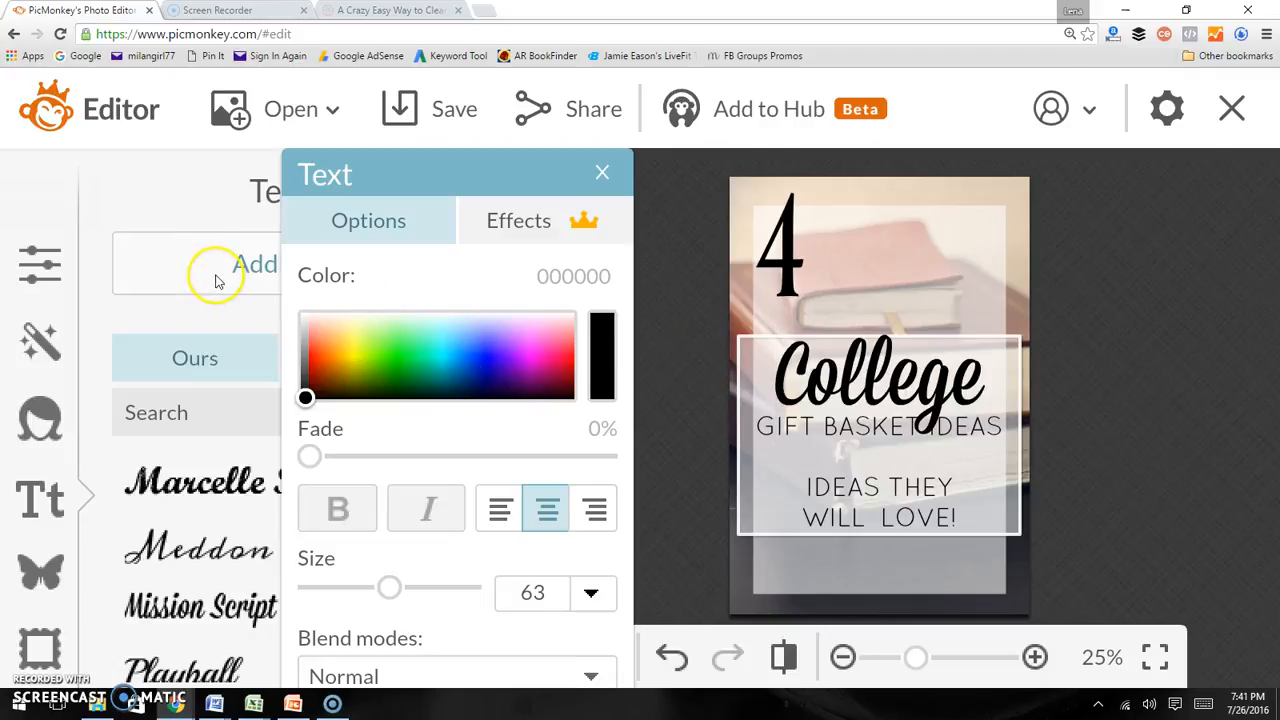
click(182, 266)
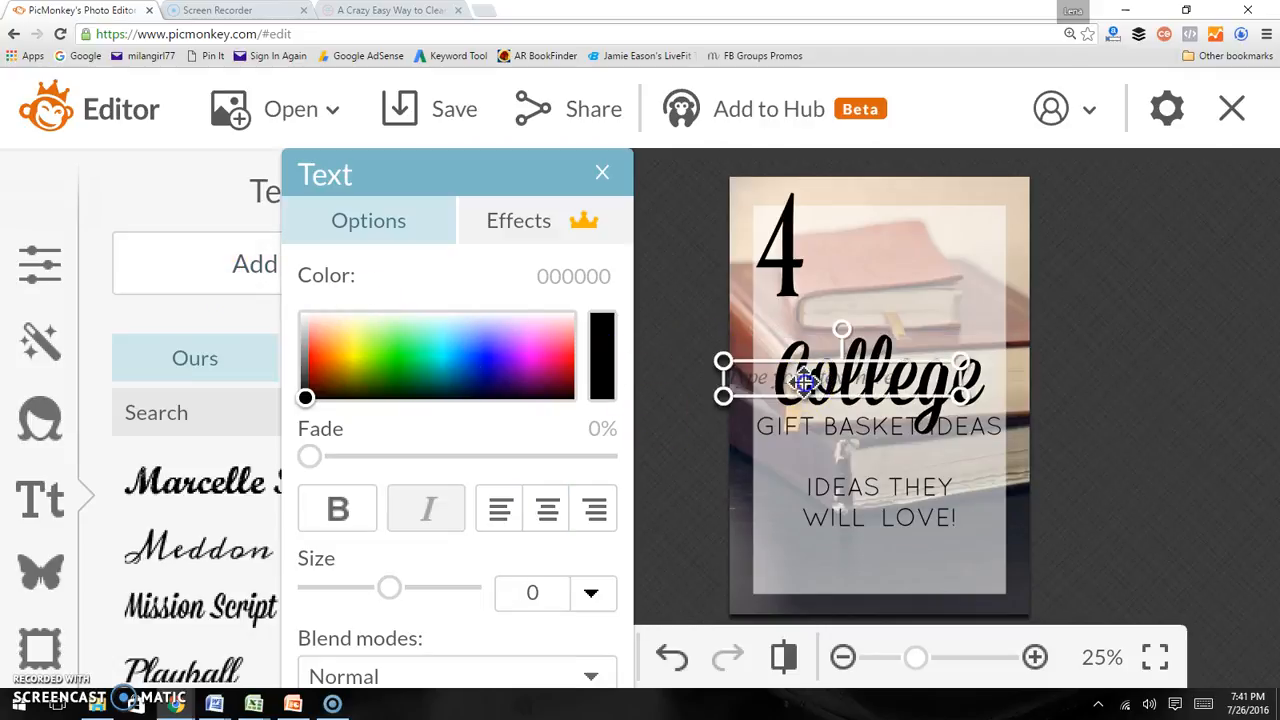
text(GOING AWAY TO)
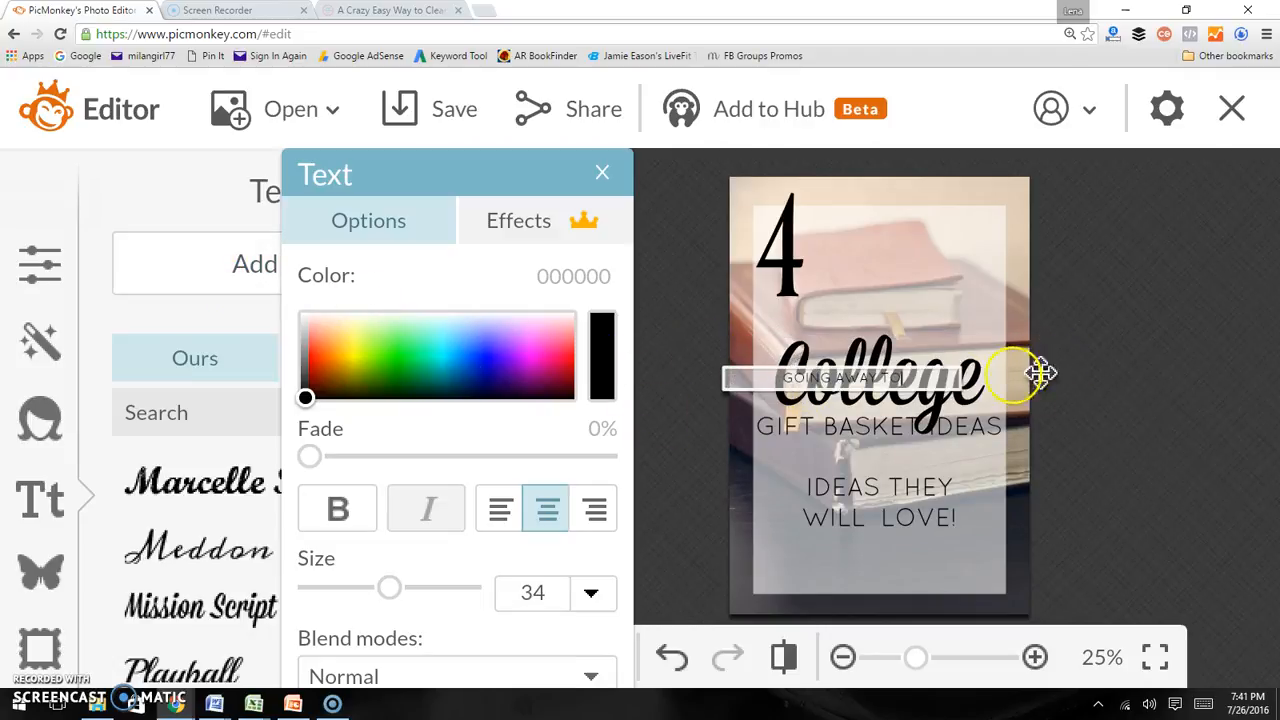
Set GOING AWAY TO to size 61 and place it above the College title near the top
click(1074, 337)
click(902, 380)
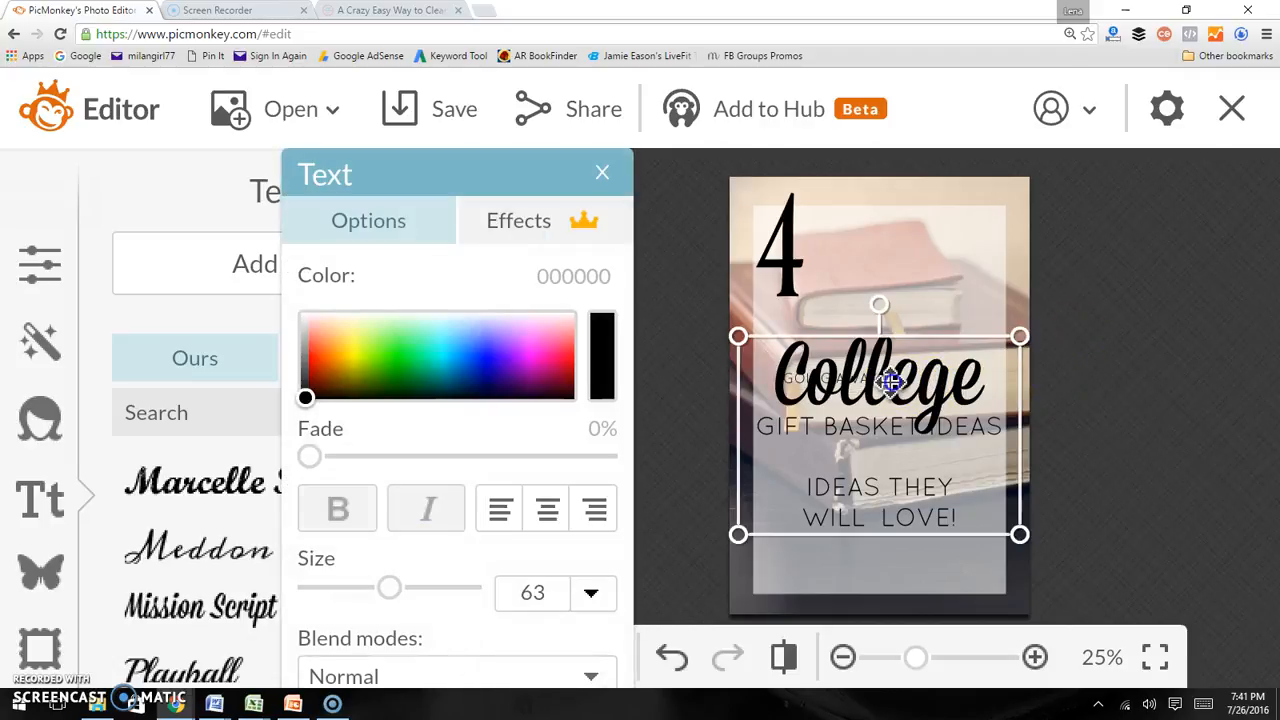
drag(890, 385, 886, 450)
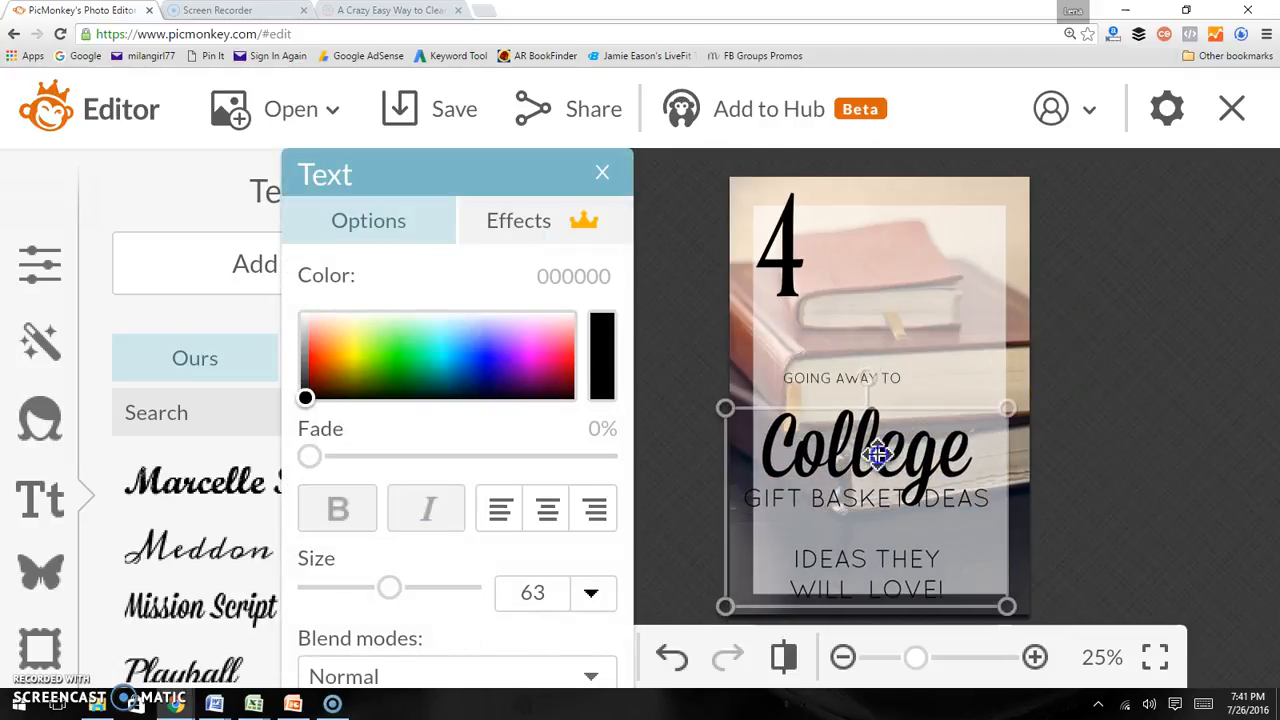
click(893, 370)
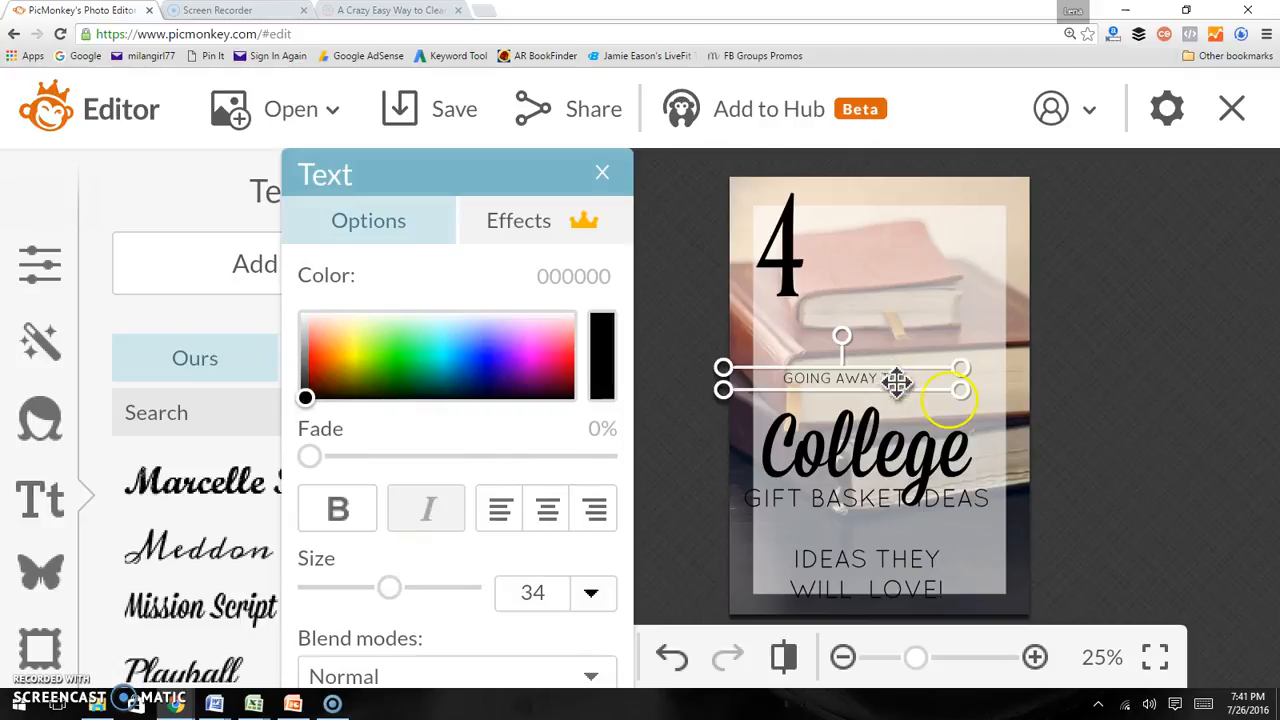
double_click(912, 376)
click(390, 590)
drag(393, 590, 425, 597)
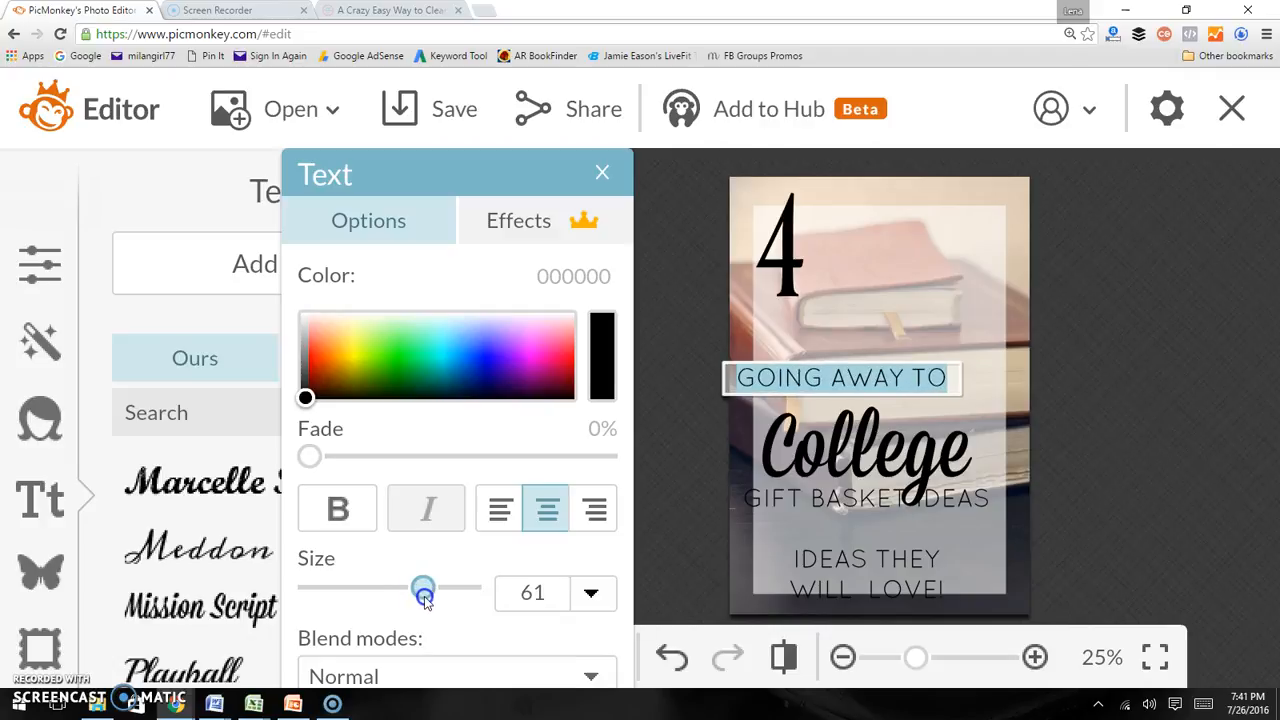
click(1120, 325)
drag(872, 393, 911, 262)
drag(865, 458, 880, 329)
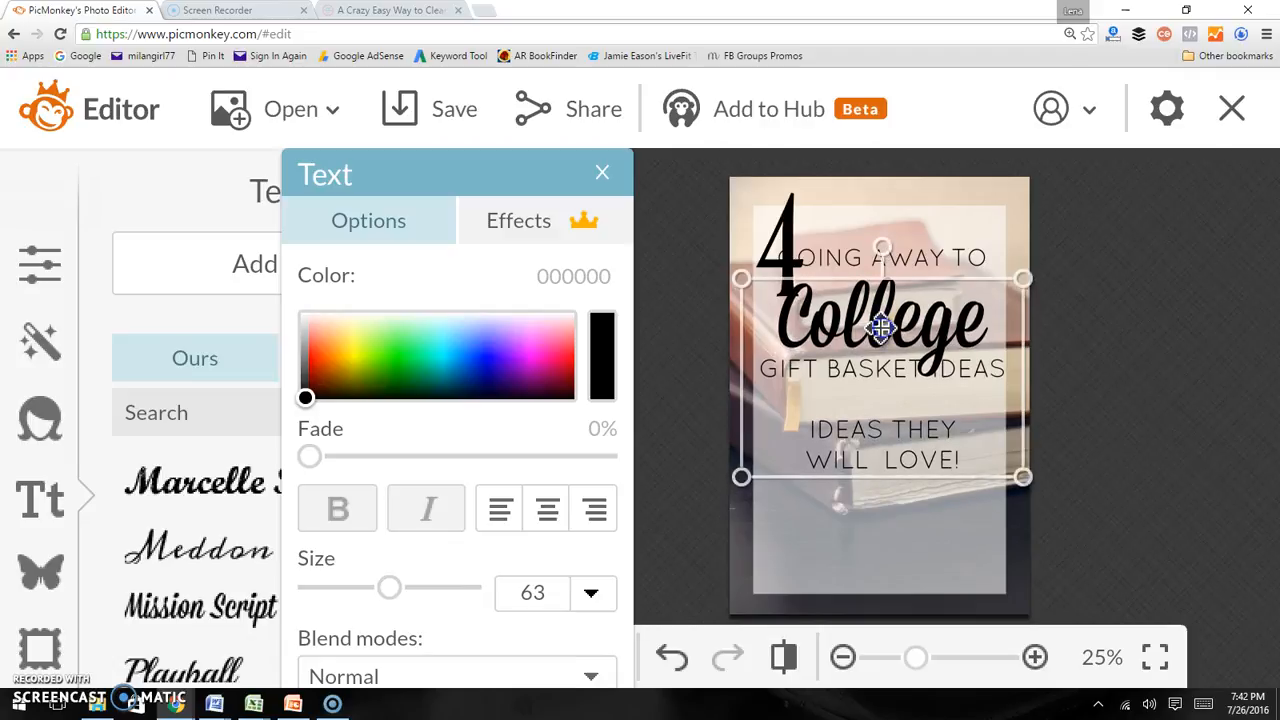
Move the 4 to the lower part and turn IDEAS THEY WILL LOVE! into its own size 68 text box beside it
click(778, 206)
drag(817, 246, 843, 512)
drag(926, 440, 816, 421)
key(ctrl+c)
click(931, 449)
key(BackSpace)
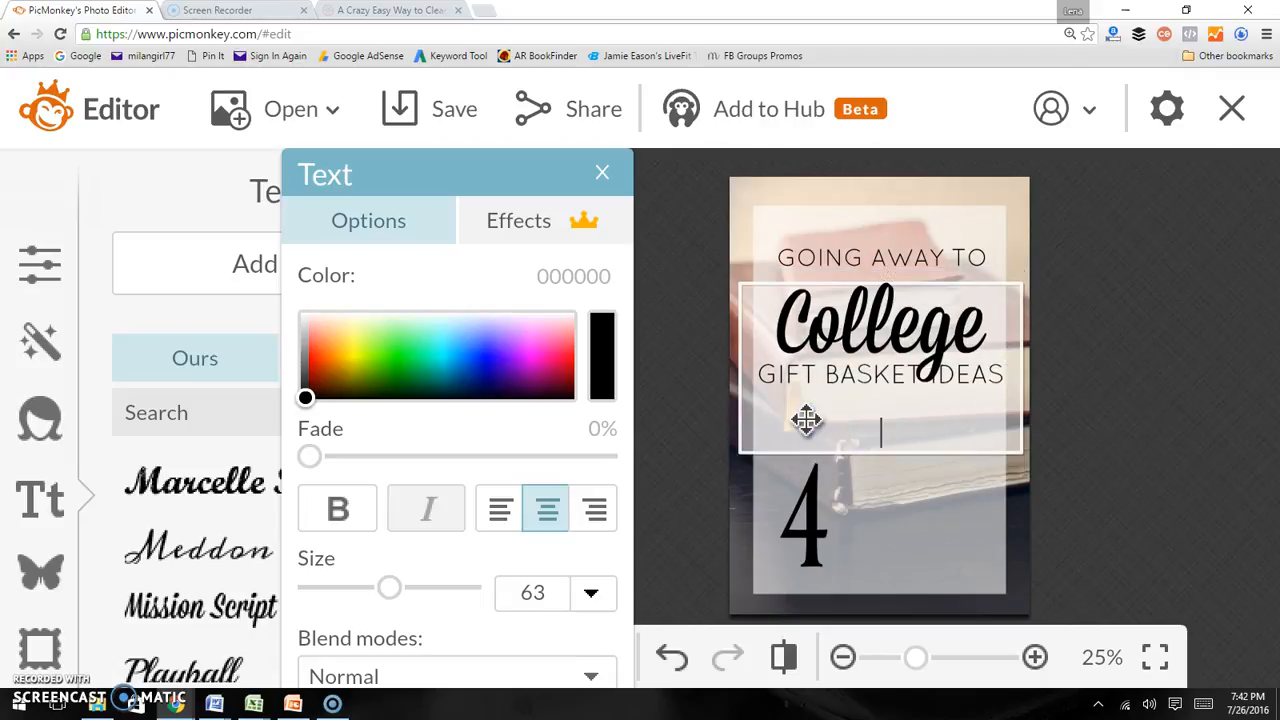
click(862, 446)
click(870, 495)
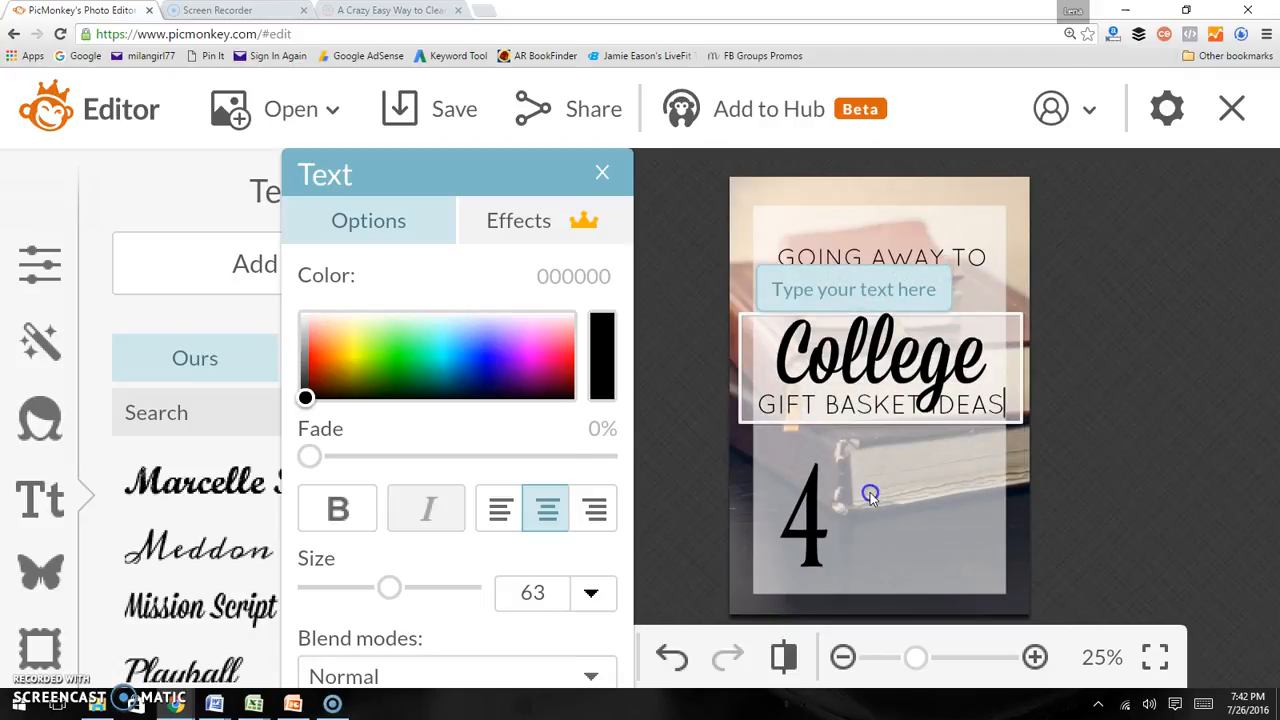
click(213, 268)
click(887, 400)
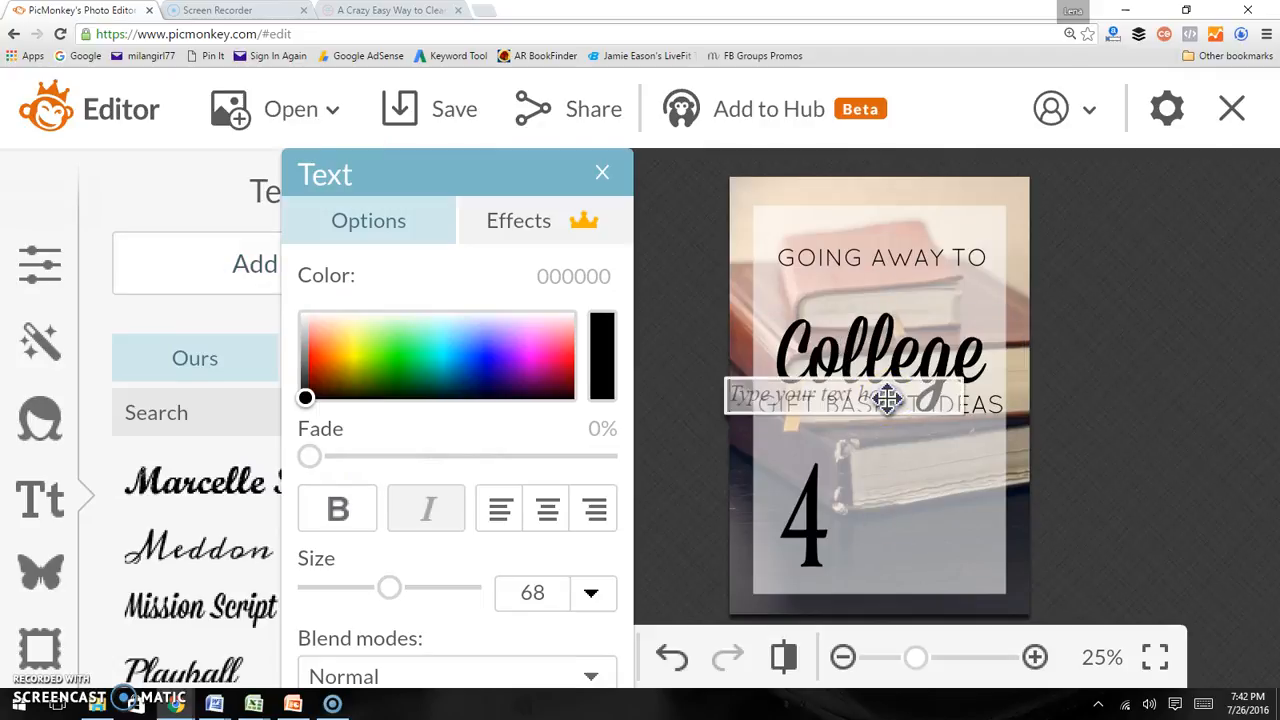
key(ctrl+v)
drag(887, 396, 935, 507)
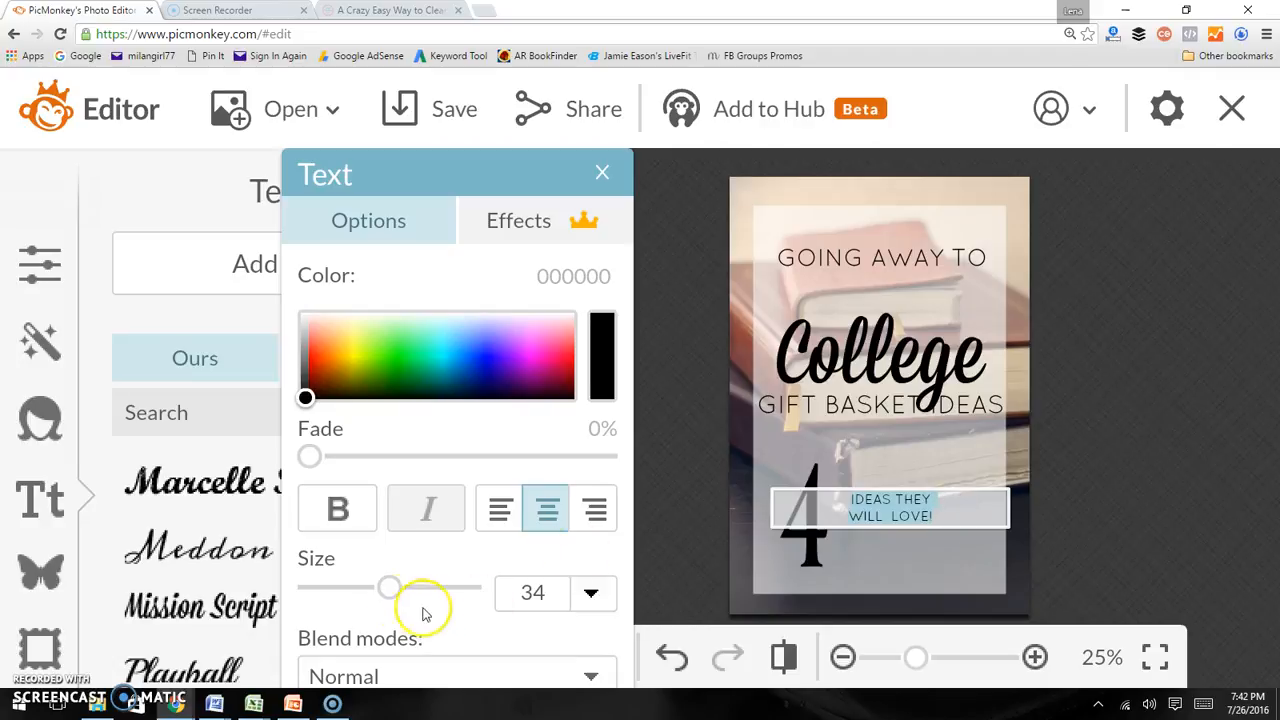
drag(392, 588, 435, 598)
drag(912, 498, 938, 530)
click(844, 494)
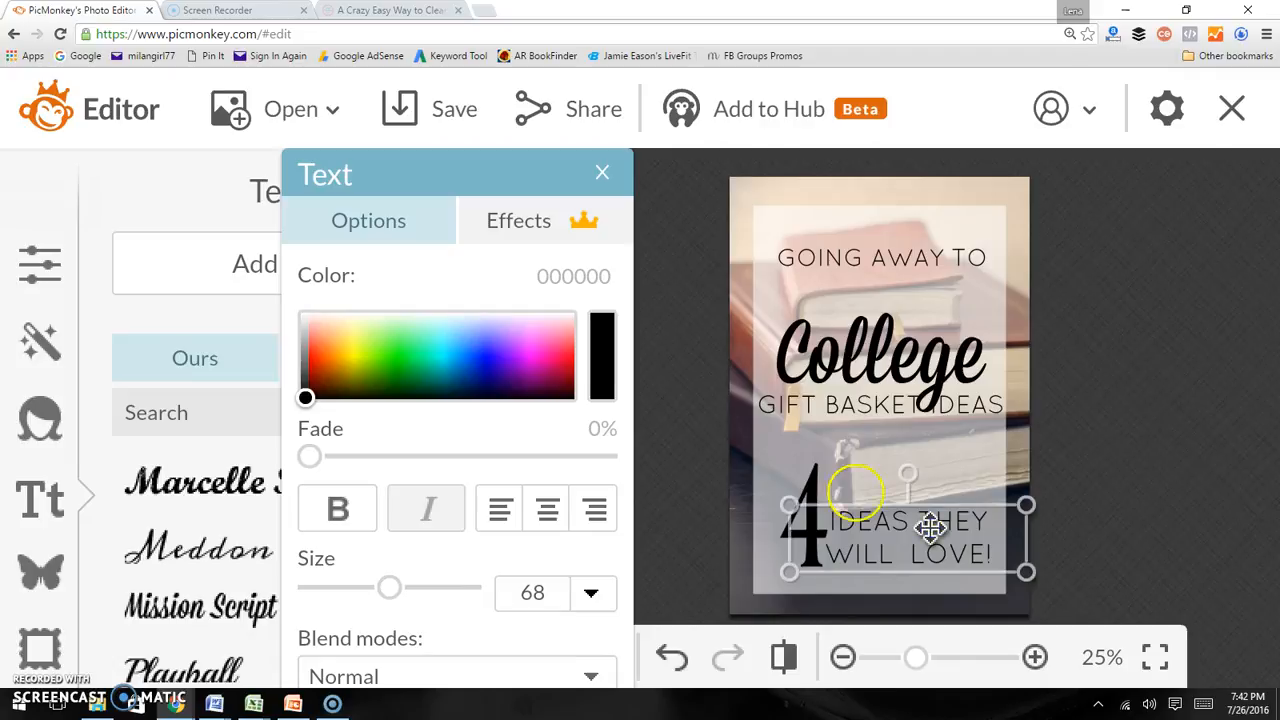
Enlarge the 4 to size 307 and nudge the College title and GOING AWAY TO line into place
drag(817, 477, 806, 492)
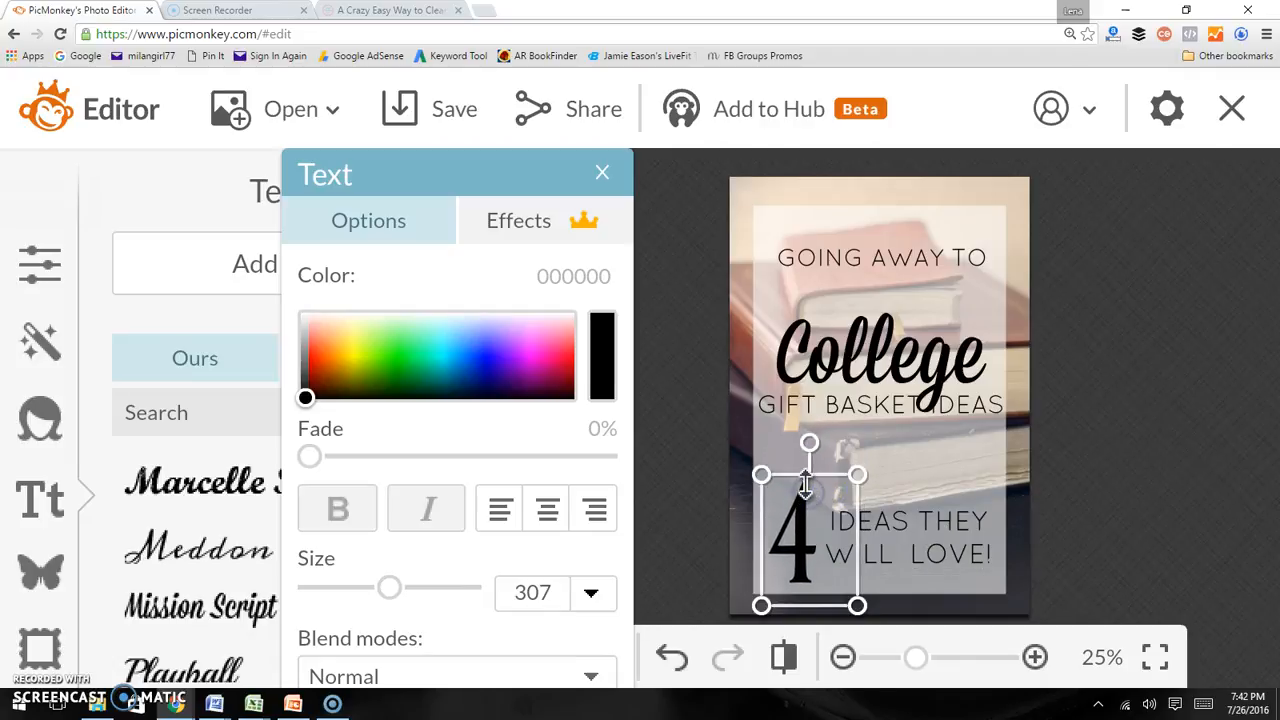
drag(837, 323, 838, 291)
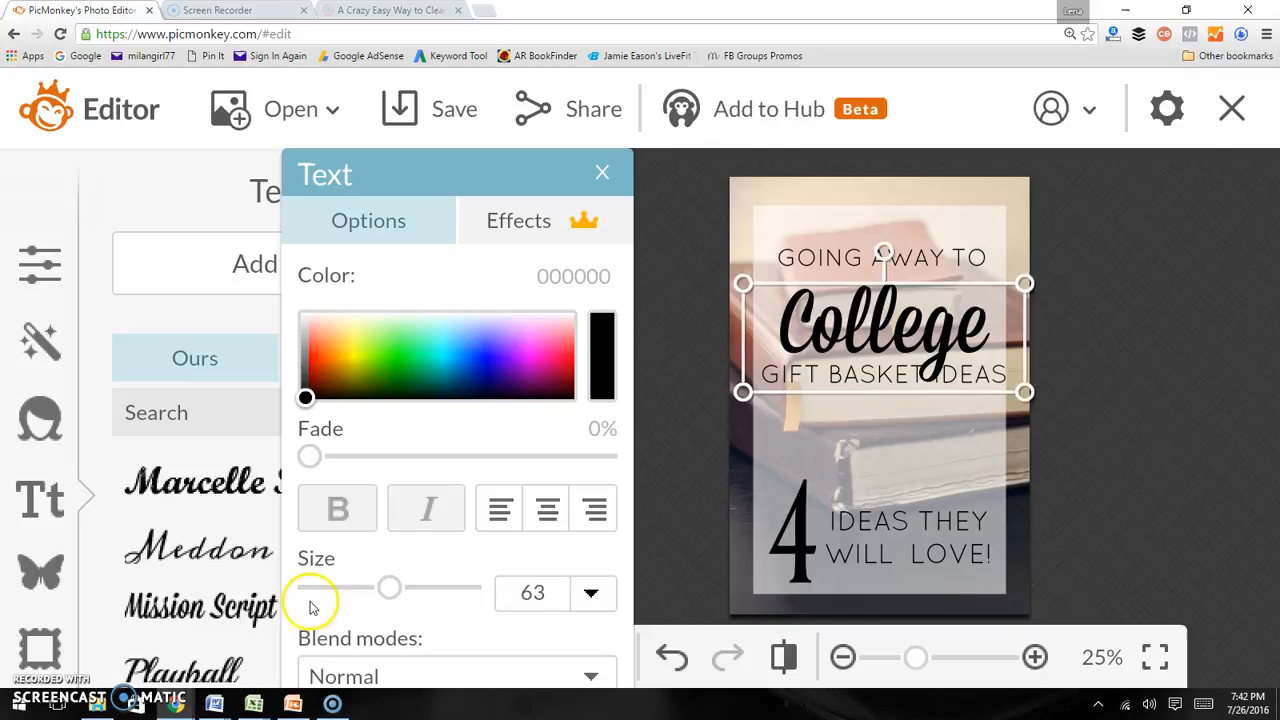
mouse_move(812, 250)
mouse_down()
mouse_move(809, 286)
mouse_move(811, 200)
mouse_move(812, 262)
mouse_up()
click(812, 308)
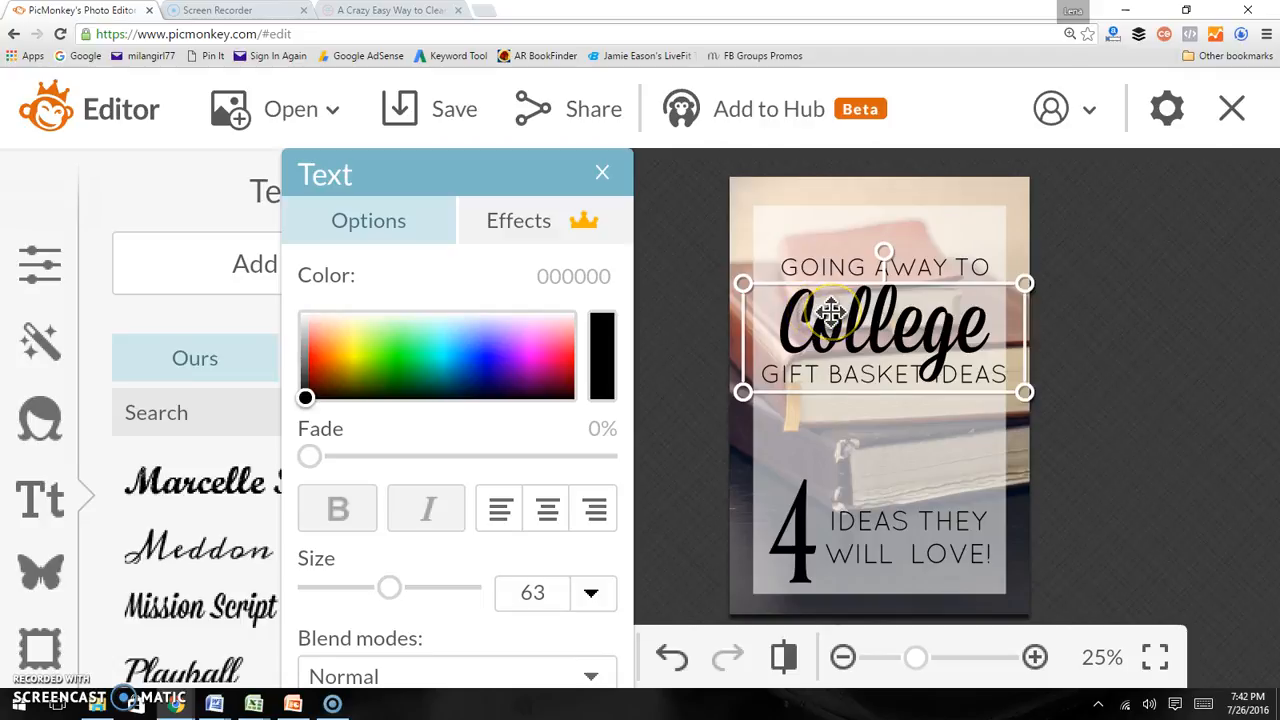
Move the GOING AWAY TO line and the College title block slightly higher on the graphic
click(869, 337)
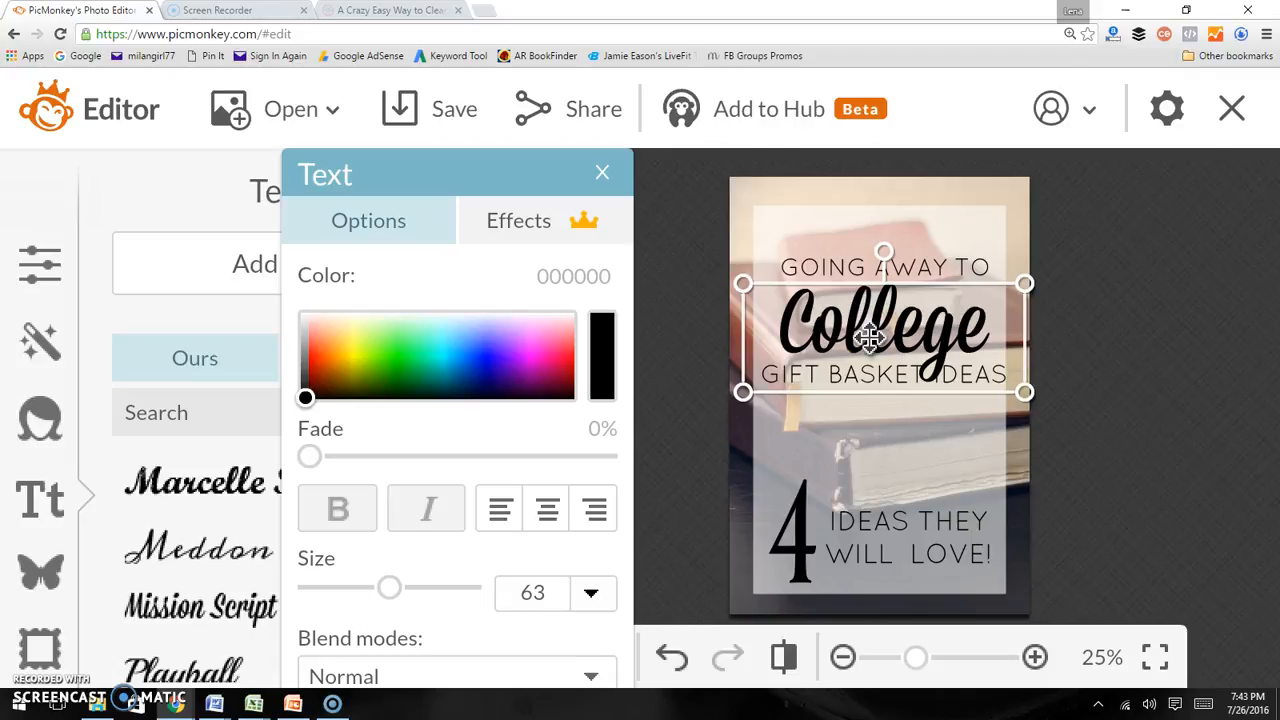
click(859, 265)
click(846, 322)
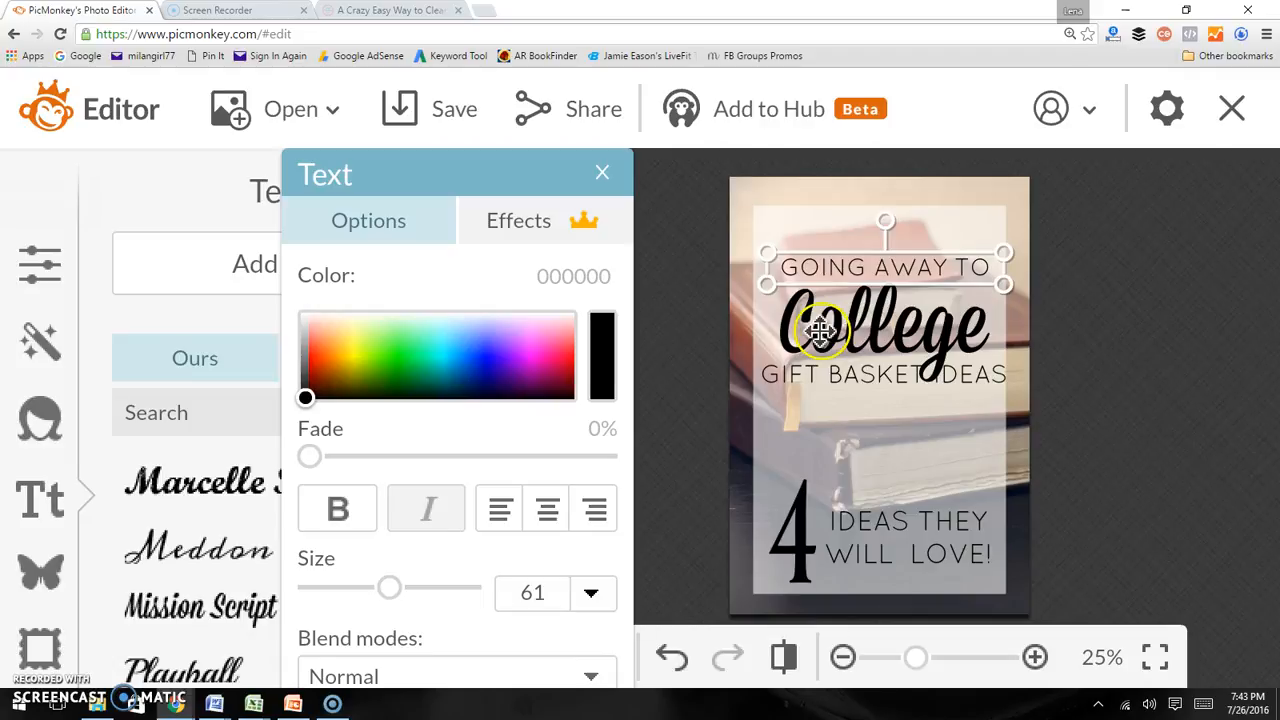
drag(846, 266, 846, 245)
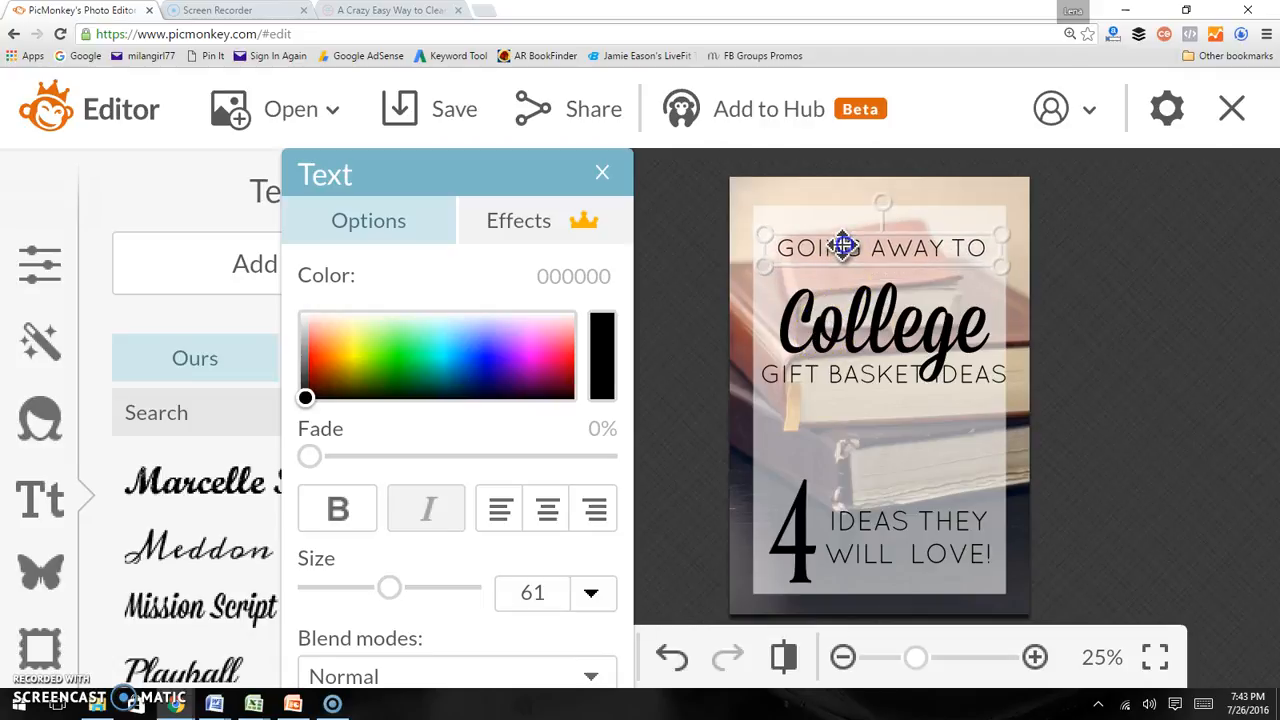
click(840, 318)
drag(840, 318, 842, 290)
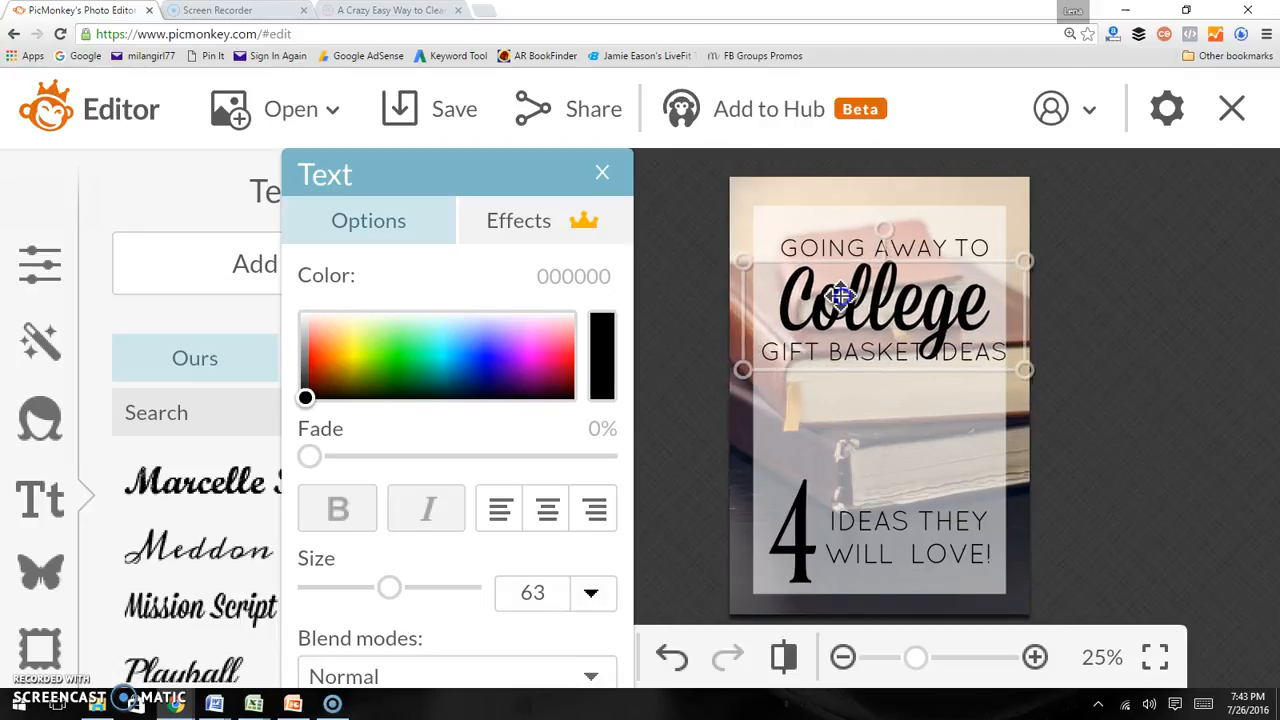
Insert a line break before GIFT BASKET IDEAS and shrink the blank line to space it below College
double_click(752, 336)
click(763, 338)
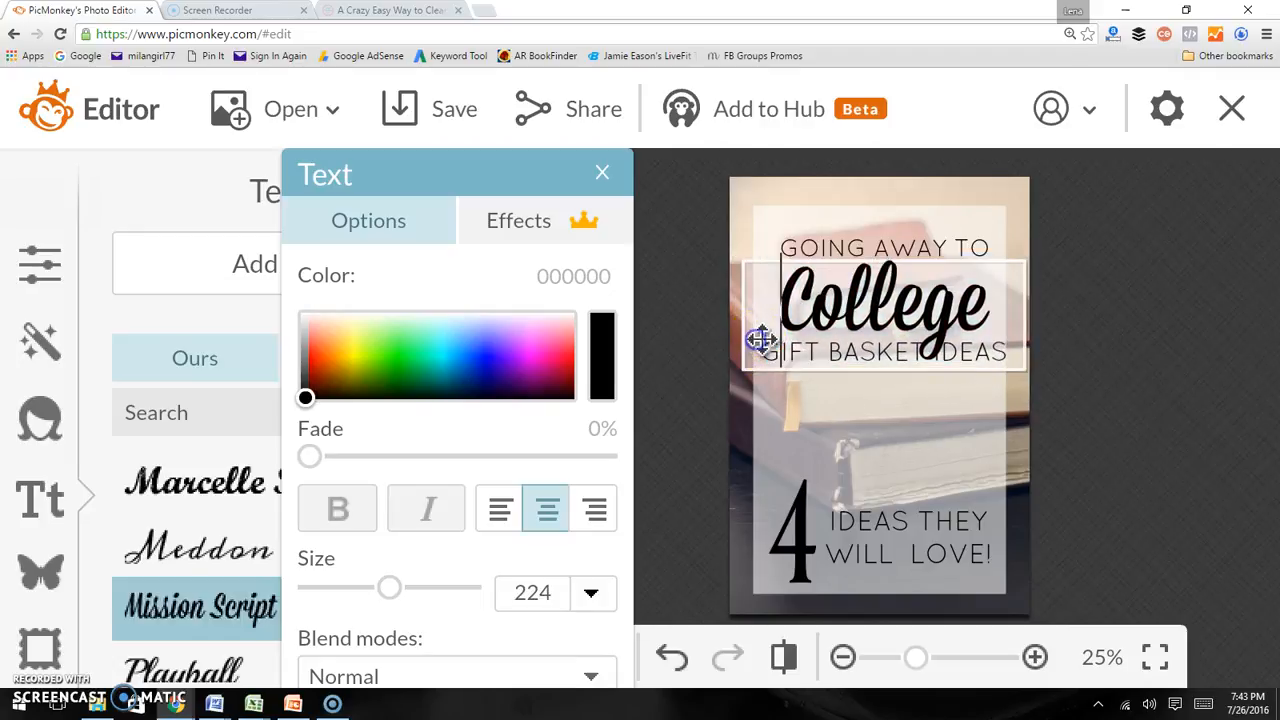
click(769, 341)
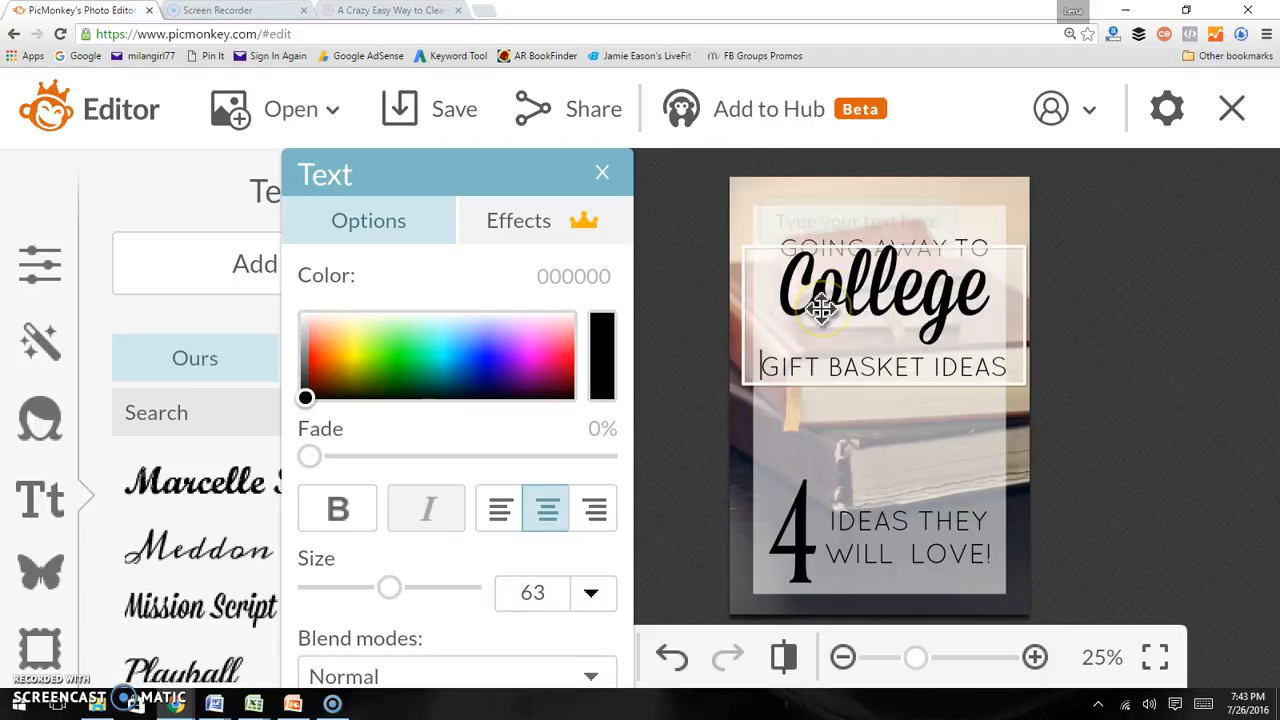
key(Return)
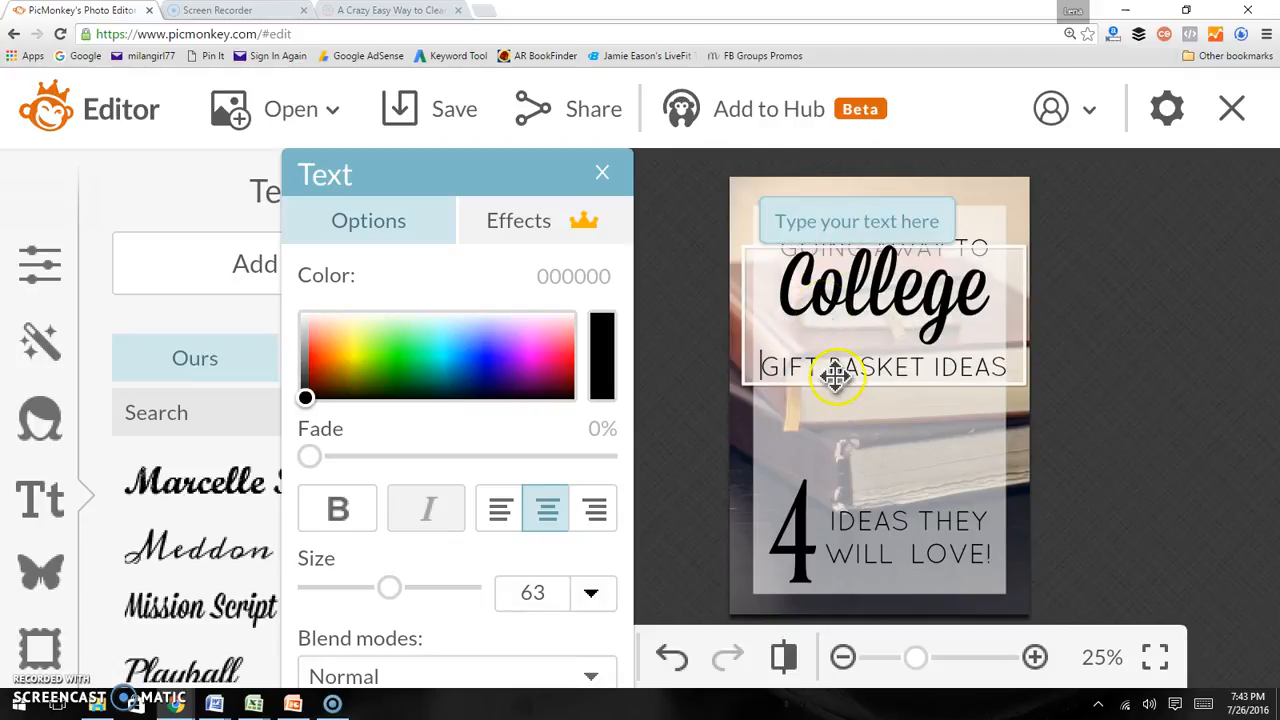
click(829, 343)
drag(389, 588, 335, 605)
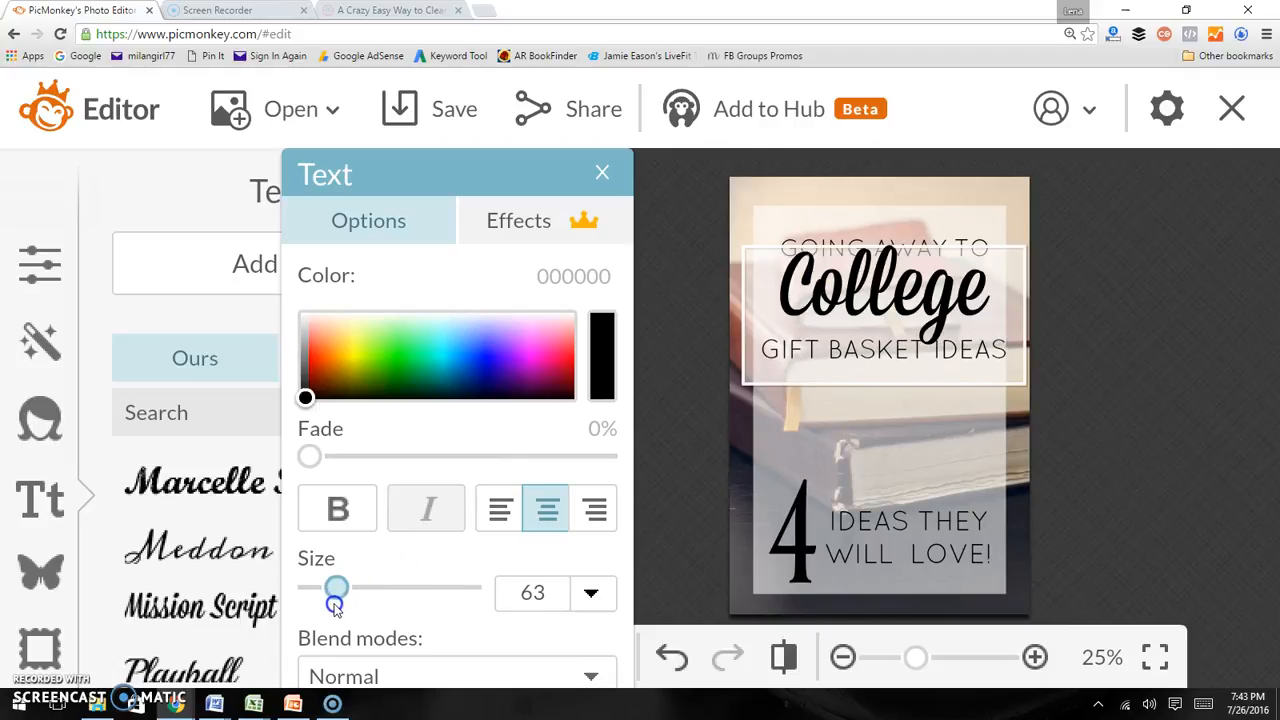
Nudge the College title block slightly downward into place
click(972, 292)
click(1106, 306)
drag(909, 293, 907, 305)
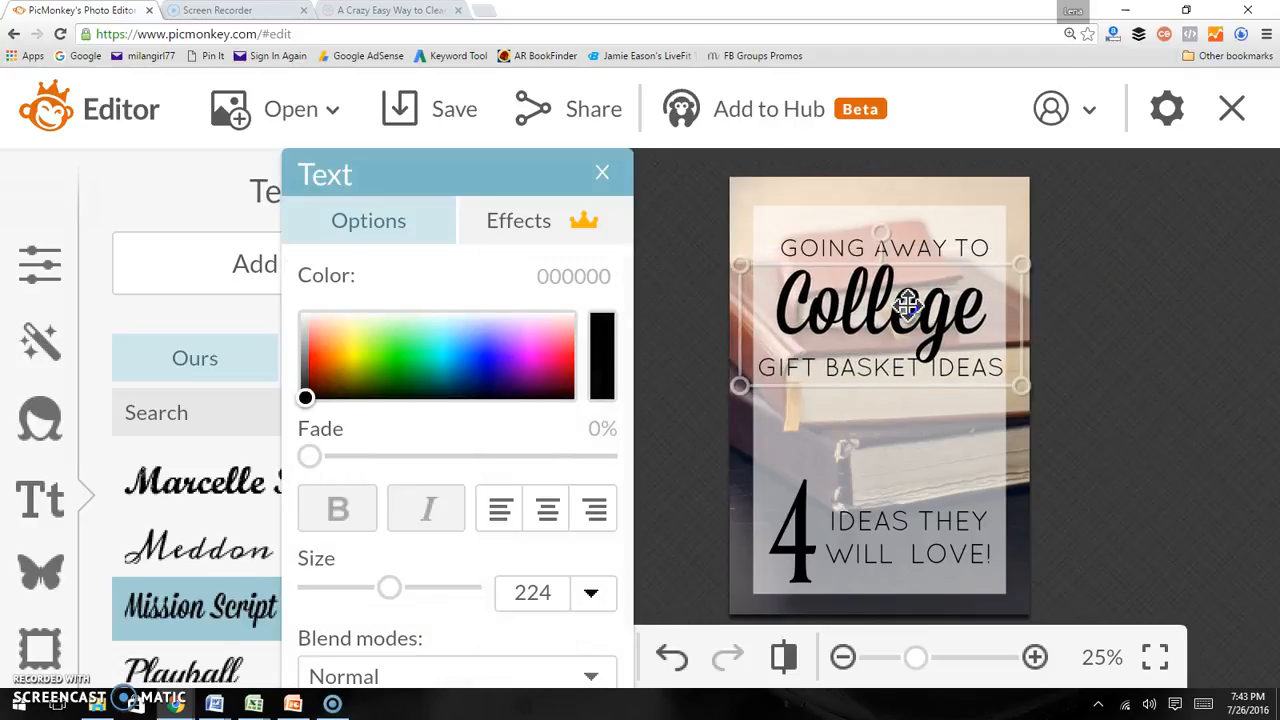
drag(907, 305, 907, 305)
click(906, 429)
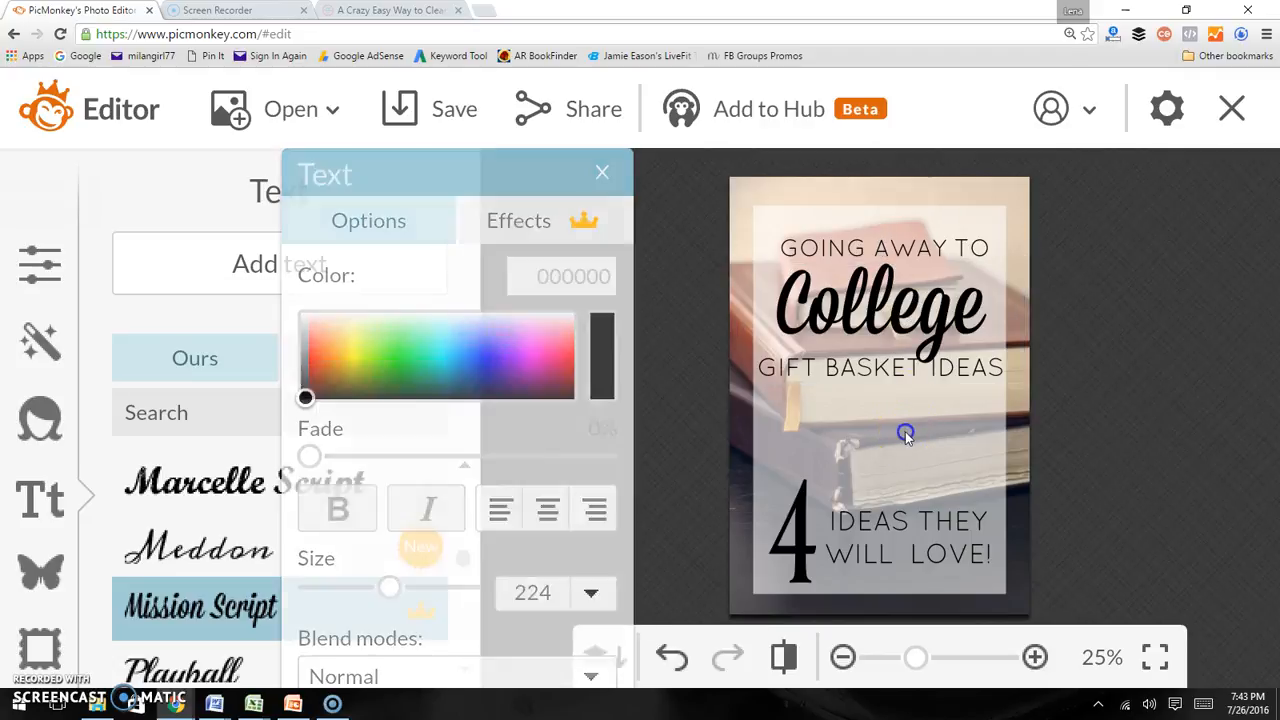
Select the word College and color it pink d9003e
click(930, 296)
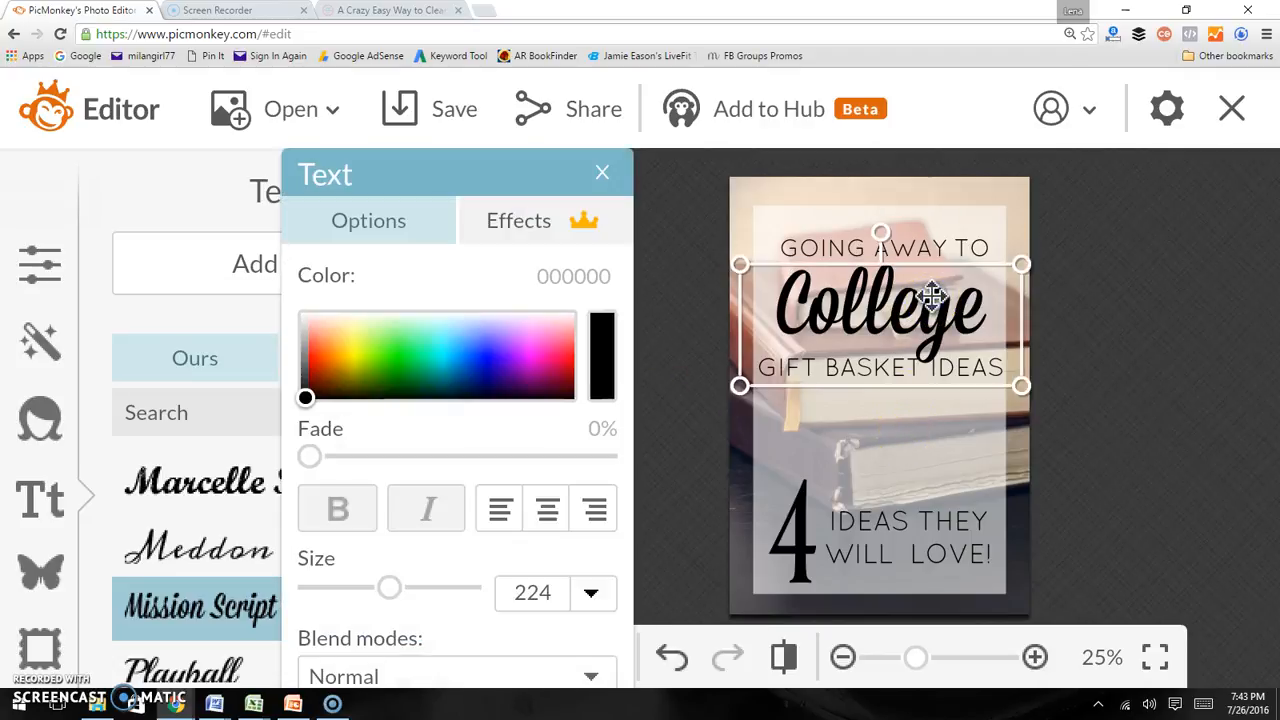
click(962, 296)
drag(975, 298, 734, 297)
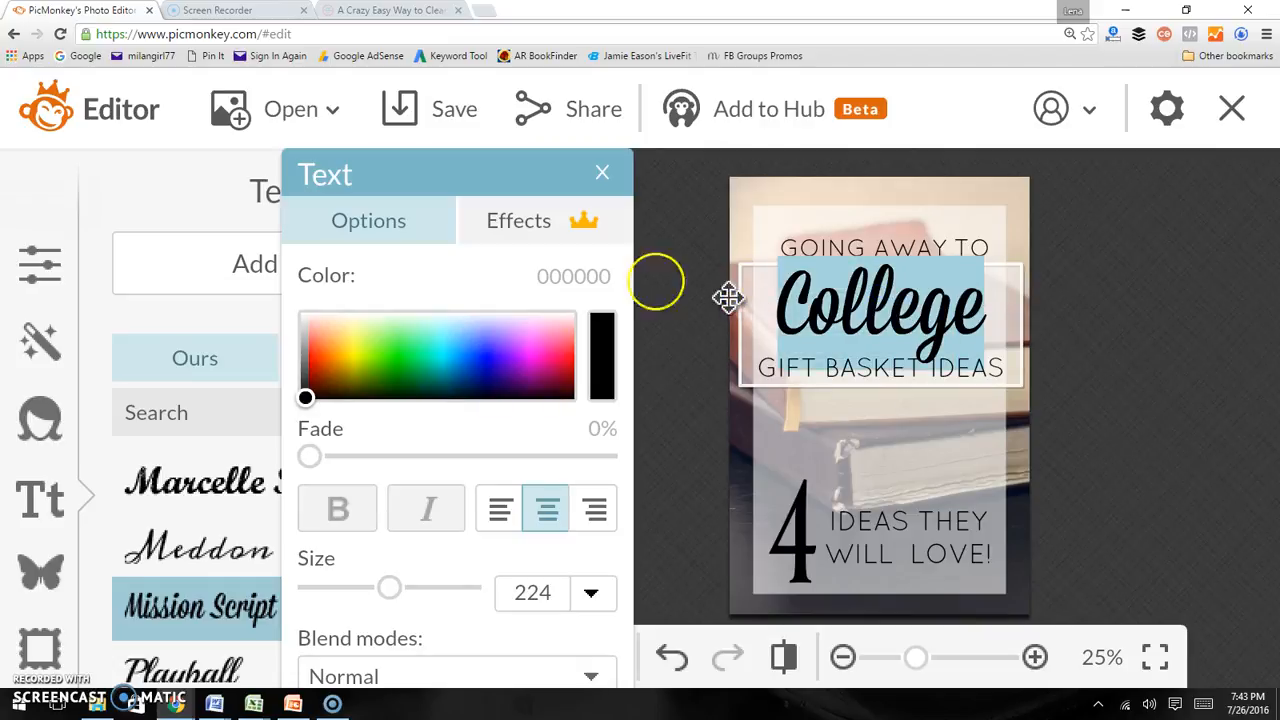
mouse_move(305, 398)
mouse_down()
mouse_move(516, 354)
mouse_move(562, 368)
mouse_move(569, 351)
mouse_move(551, 363)
mouse_move(564, 369)
mouse_up()
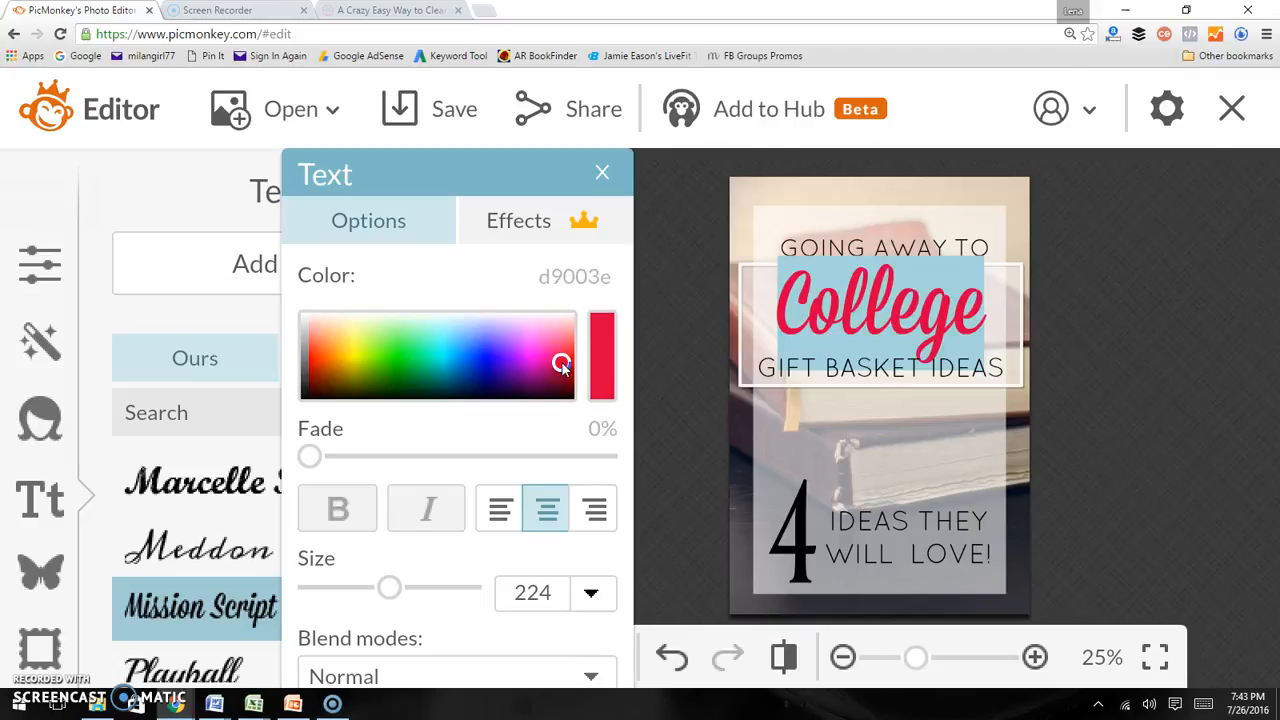
click(571, 286)
key(ctrl+c)
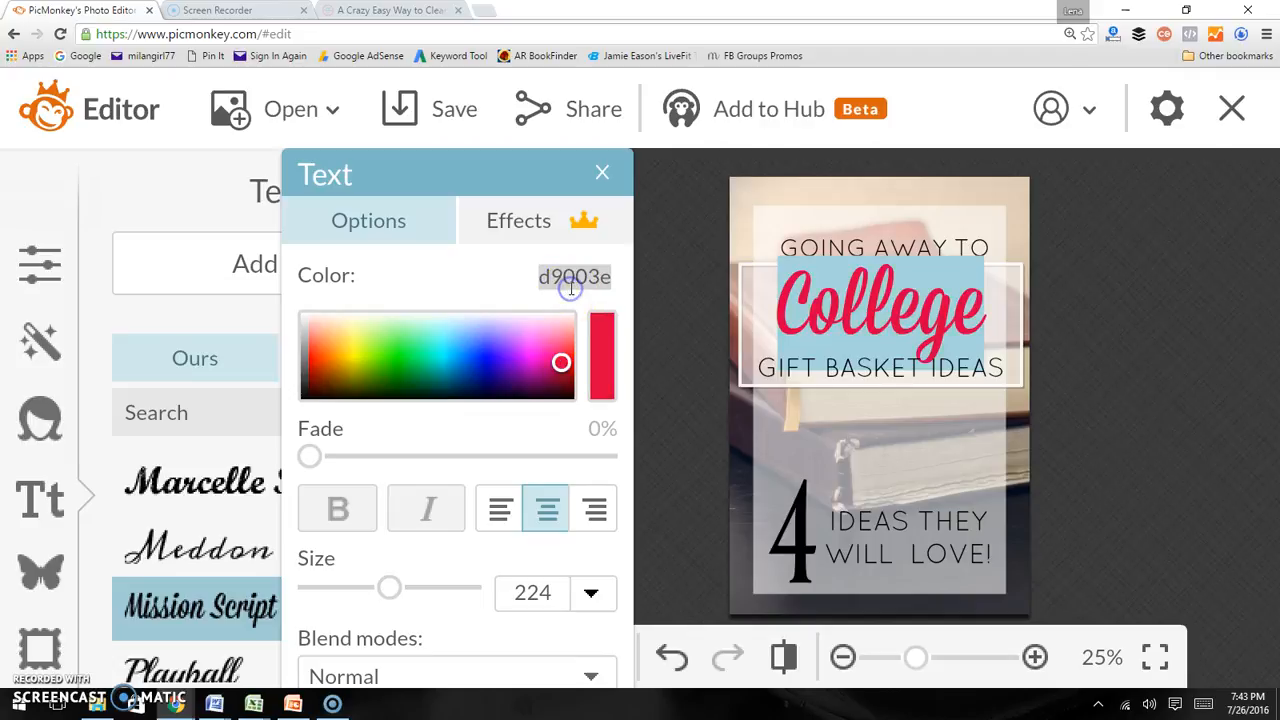
click(674, 357)
Color the large 4 with the same d9003e pink by pasting the hex code
click(767, 500)
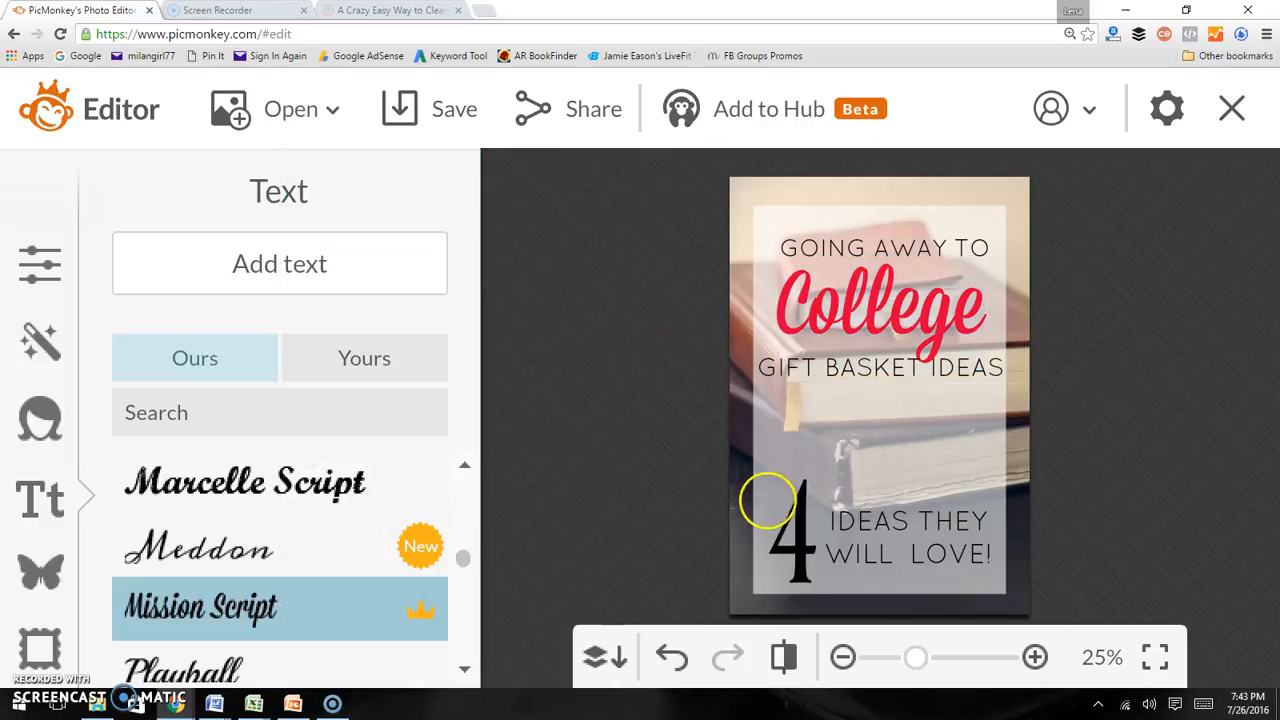
double_click(780, 510)
click(557, 276)
key(ctrl+v)
key(Return)
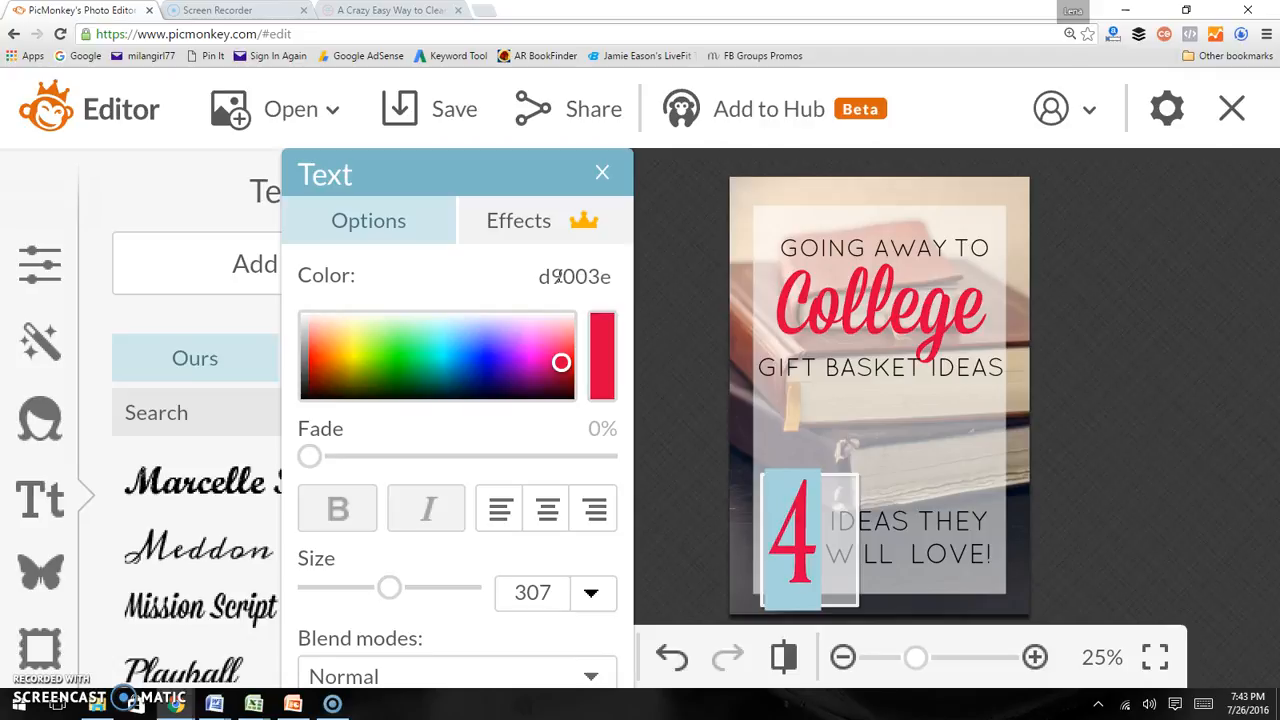
click(1195, 473)
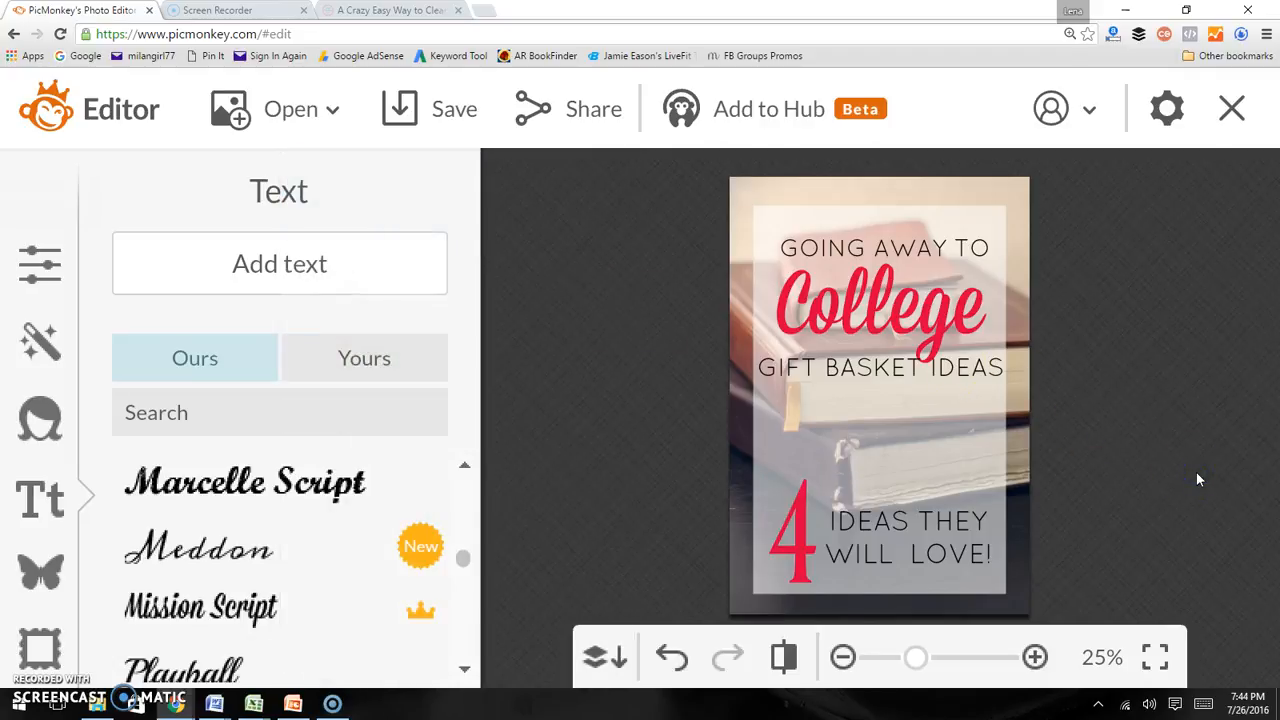
Move the College title block down and drag the 4 up to the top left
click(891, 316)
drag(889, 297, 904, 414)
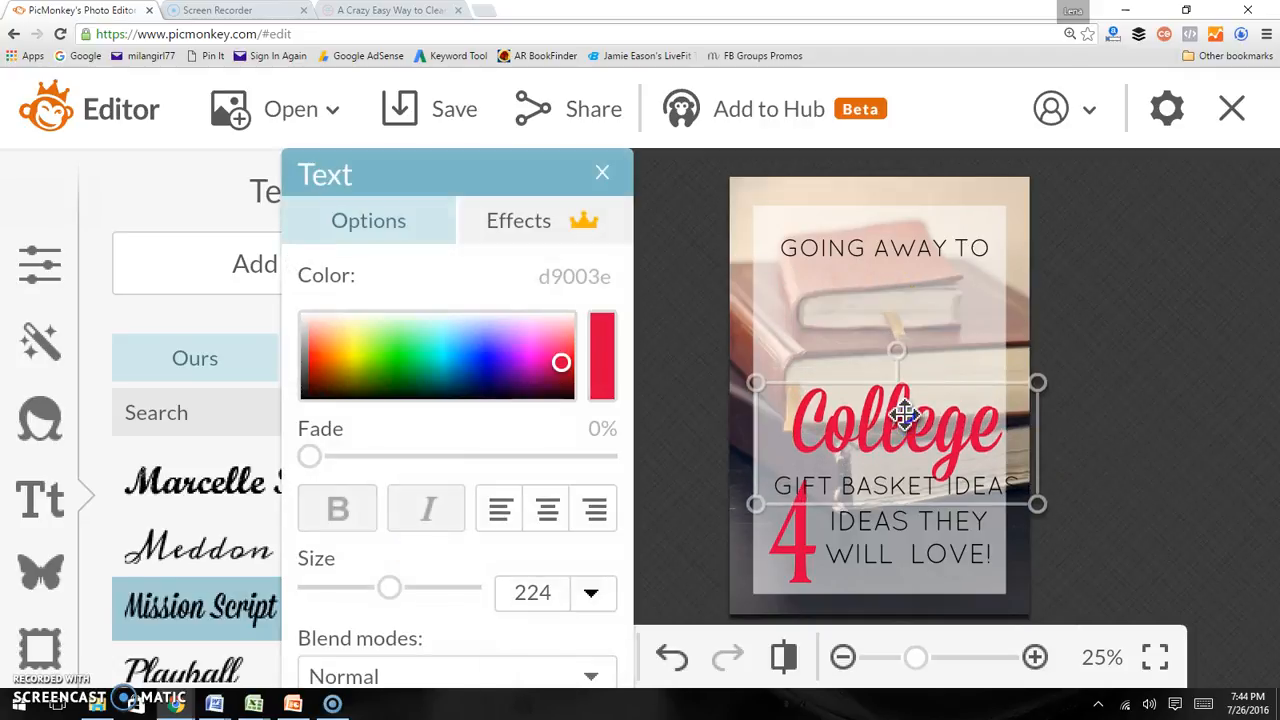
drag(806, 566, 806, 297)
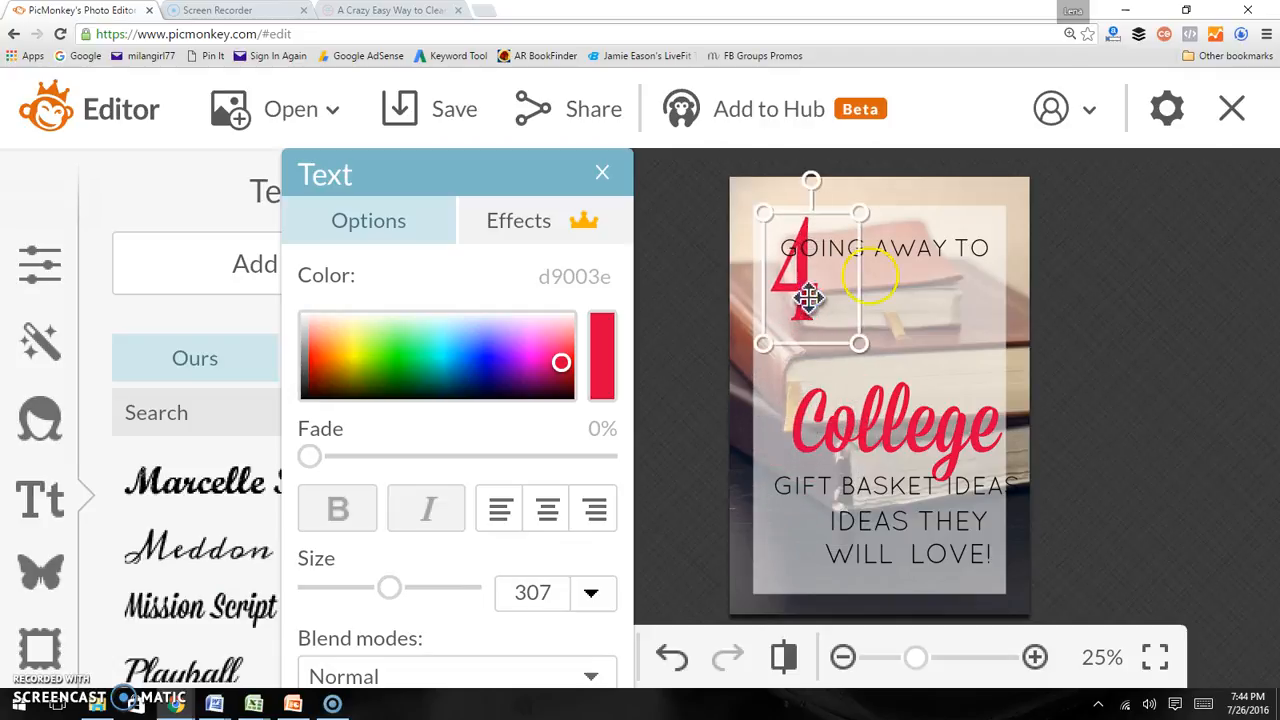
Shrink the GOING AWAY TO line and move the College title block up beside the 4
click(891, 252)
drag(894, 244, 902, 235)
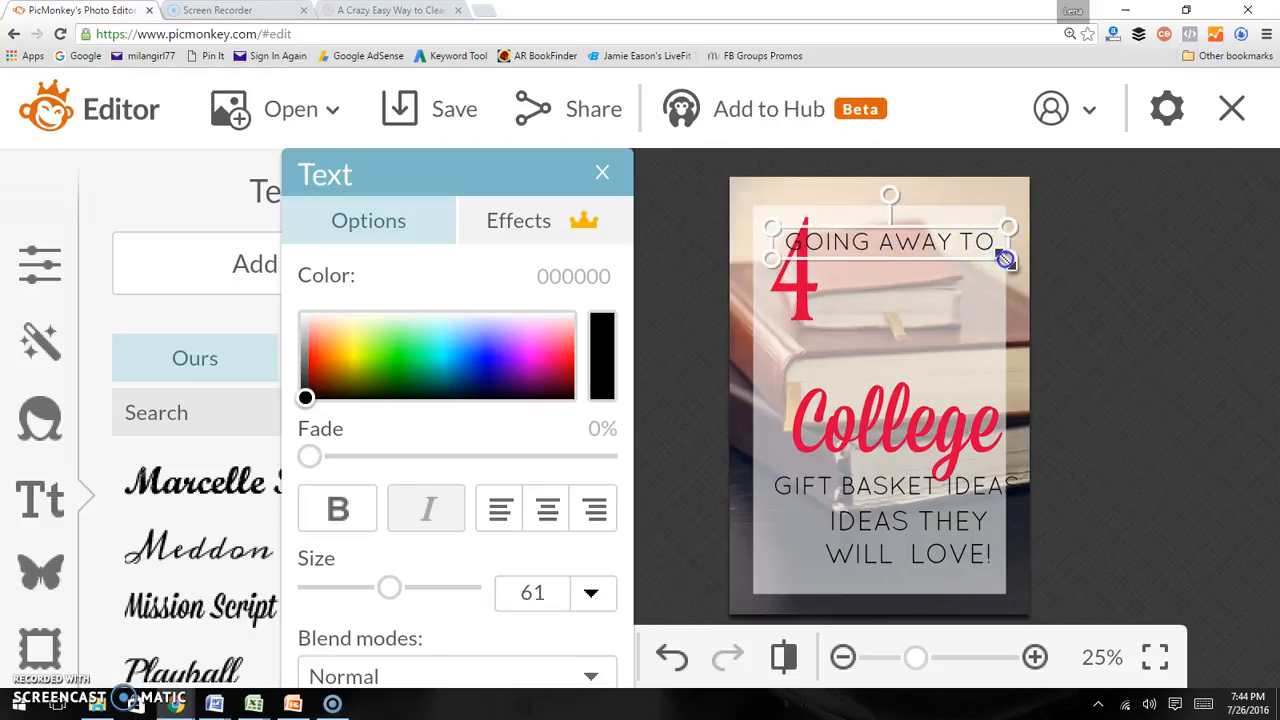
drag(1001, 261, 931, 241)
drag(920, 423, 933, 315)
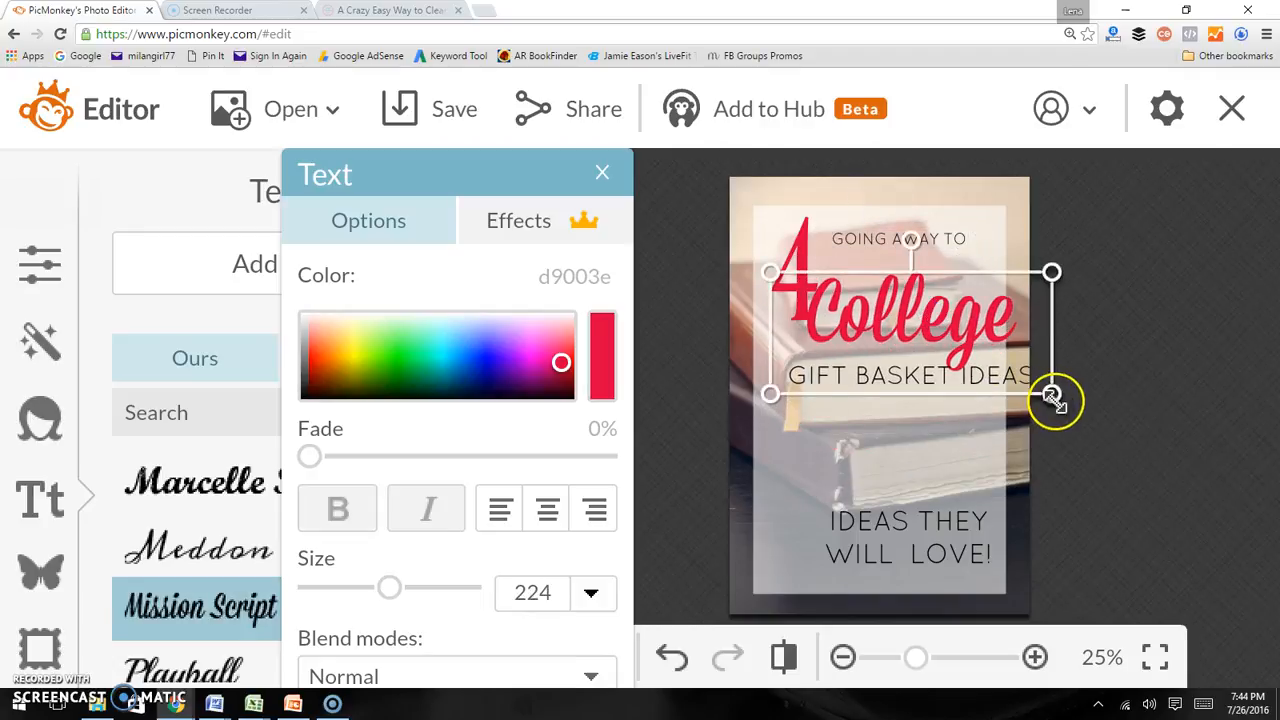